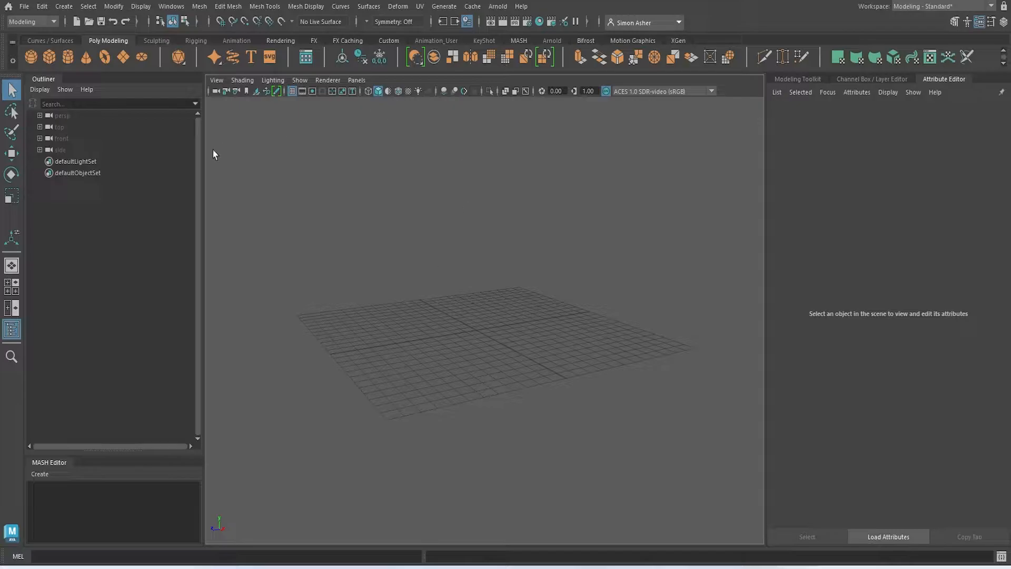
# Create a polygon cylinder and raise it in the front view until its base rests on the grid
pyautogui.click(69, 63)
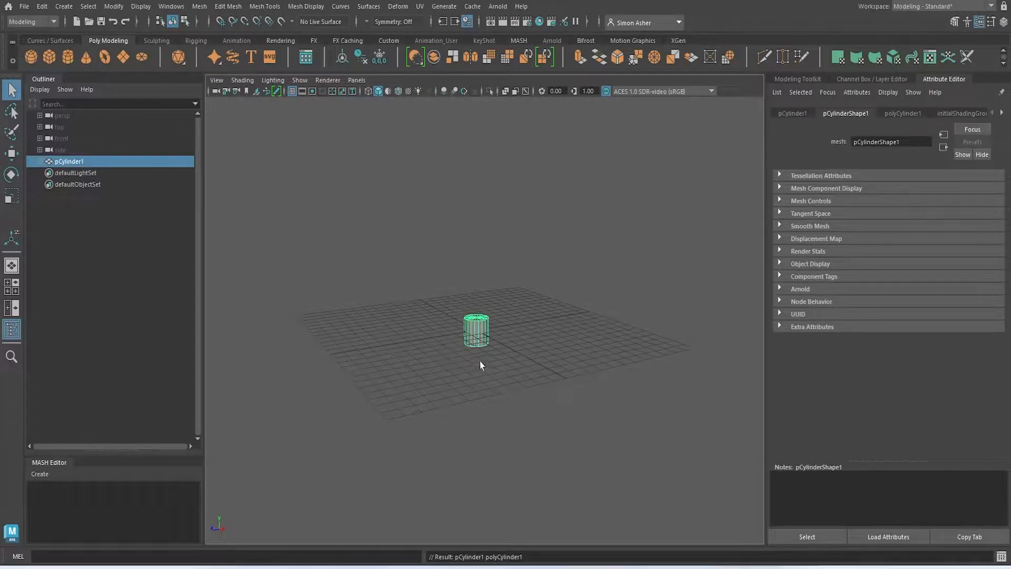
pyautogui.press('space')
pyautogui.moveTo(485, 355); pyautogui.dragTo(485, 368)
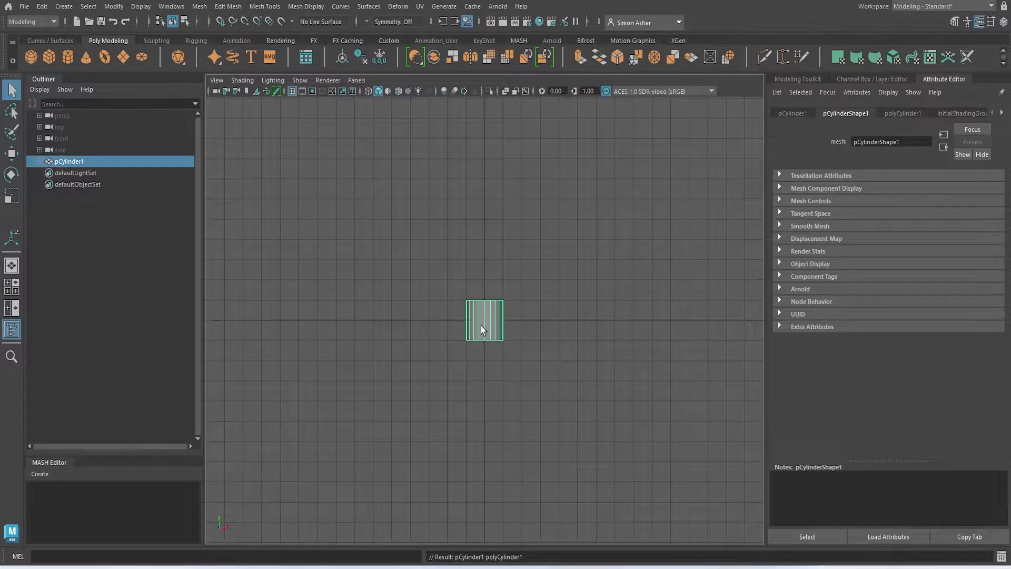
pyautogui.press('w')
pyautogui.moveTo(481, 293); pyautogui.dragTo(480, 272)
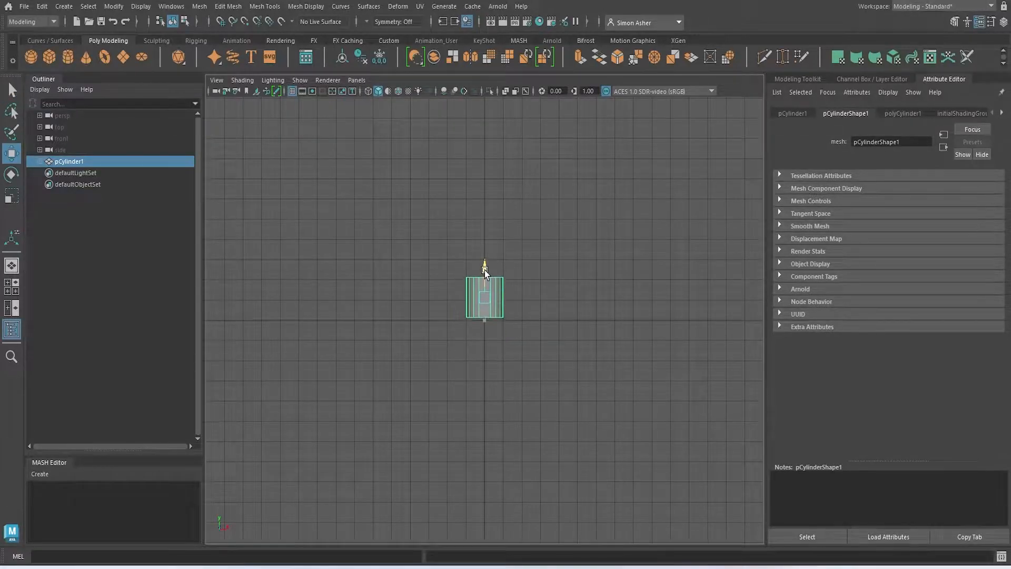
pyautogui.press('space')
pyautogui.moveTo(557, 261); pyautogui.dragTo(555, 244)
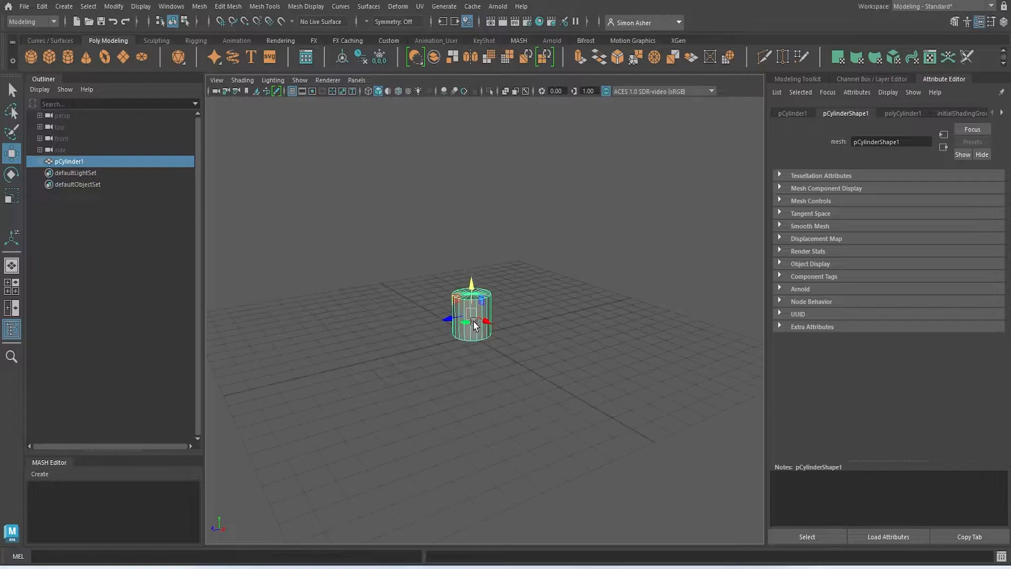
# Rotate the cylinder onto its side and set its axis subdivisions to 6 for a hexagonal profile
pyautogui.press('e')
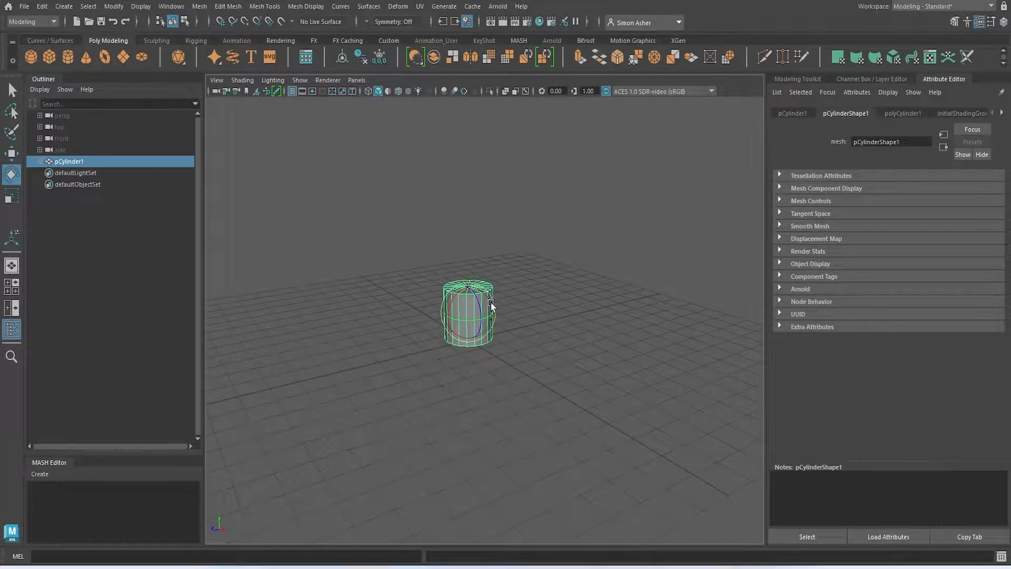
pyautogui.moveTo(456, 292); pyautogui.dragTo(422, 353)
pyautogui.press('t')
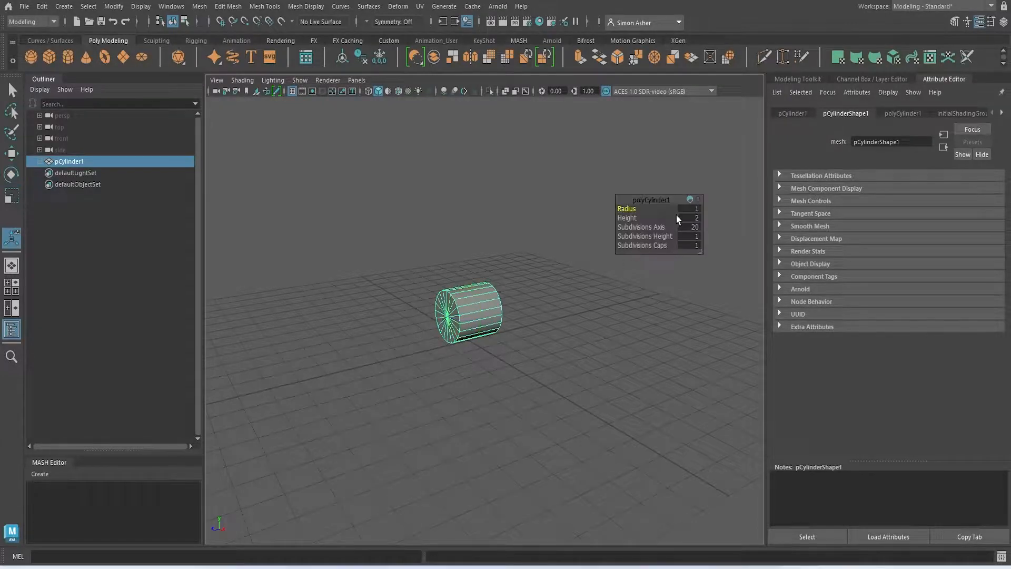
pyautogui.click(693, 227)
pyautogui.press('Return')
pyautogui.scroll(8, 421, 324)
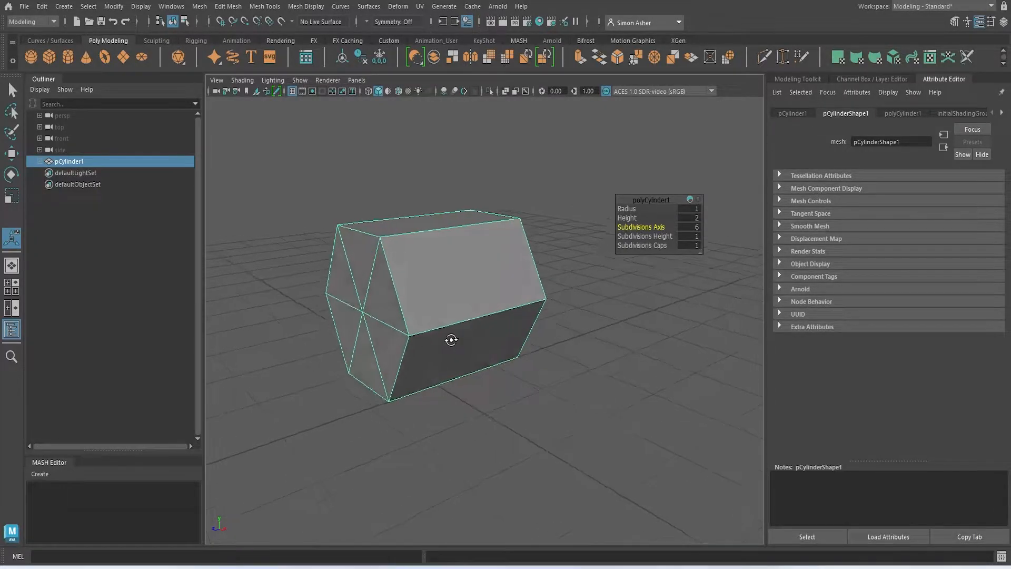
# Insert an edge loop around the exact middle of the hexagonal cylinder with the Multi-Cut tool
pyautogui.keyDown('alt'); pyautogui.moveTo(452, 340); pyautogui.dragTo(424, 330); pyautogui.keyUp('alt')
pyautogui.click(796, 80)
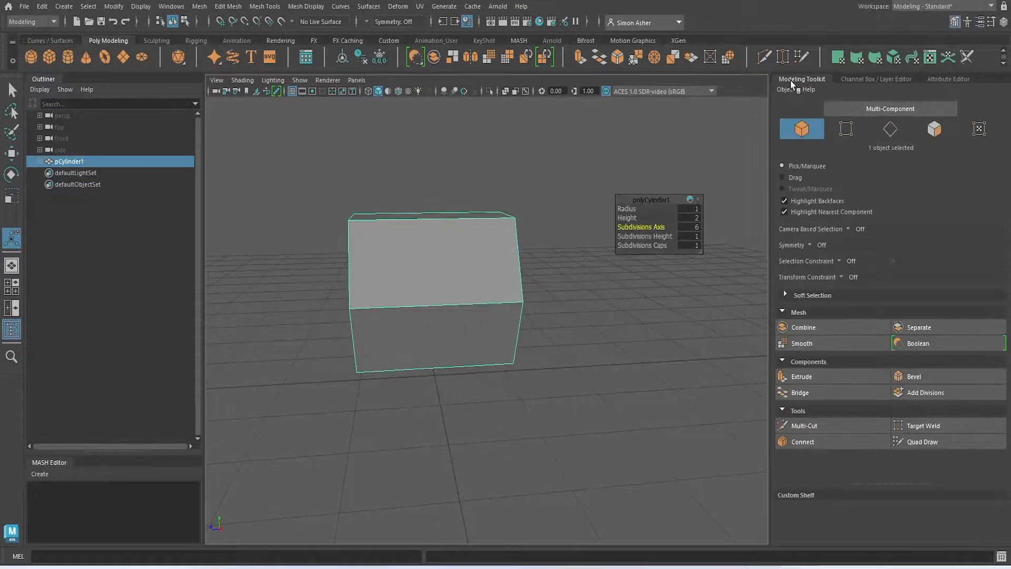
pyautogui.click(844, 422)
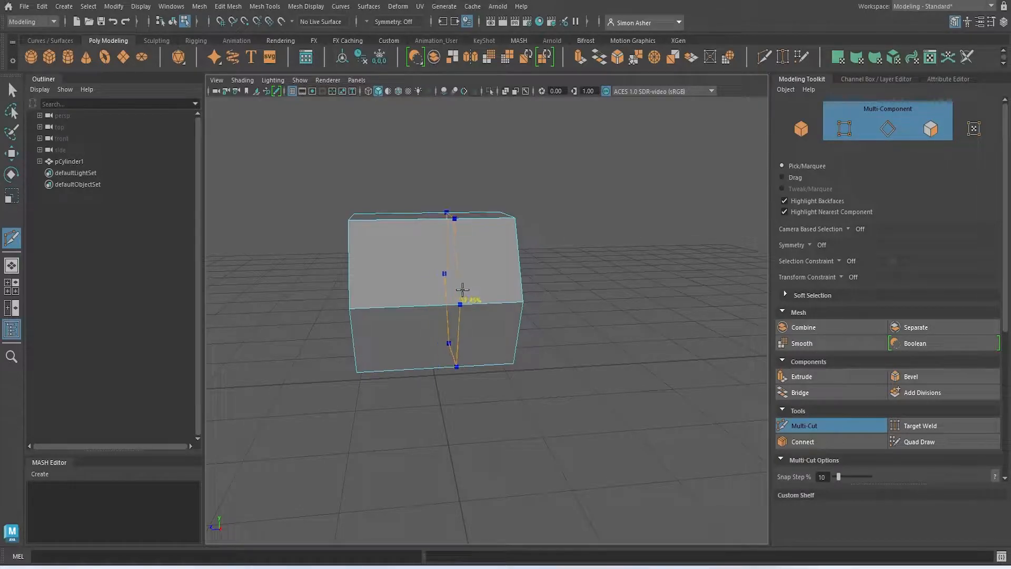
pyautogui.keyDown('ctrl'); pyautogui.middleClick(447, 289); pyautogui.keyUp('ctrl')
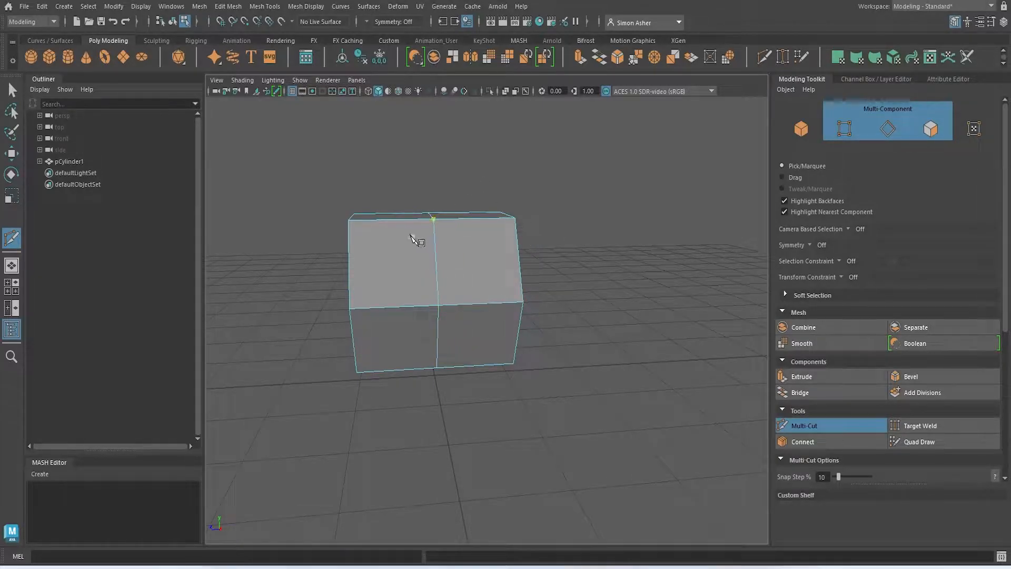
# Select the middle edge loop and bevel it with a fraction of 0.5 and 1 segment
pyautogui.press('w')
pyautogui.moveTo(427, 259); pyautogui.dragTo(425, 203, button='right')
pyautogui.doubleClick(434, 243)
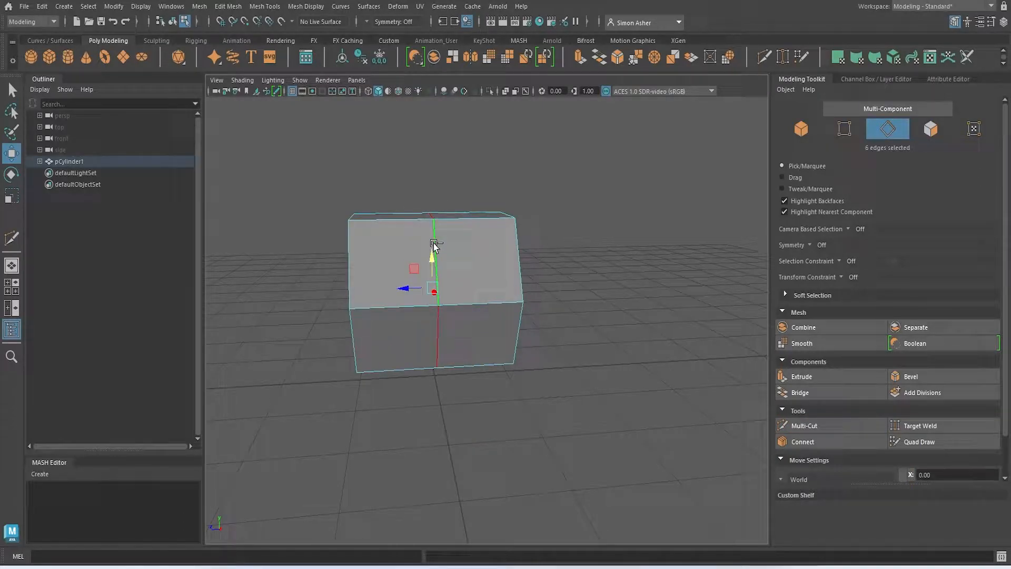
pyautogui.hotkey('ctrl', 'b')
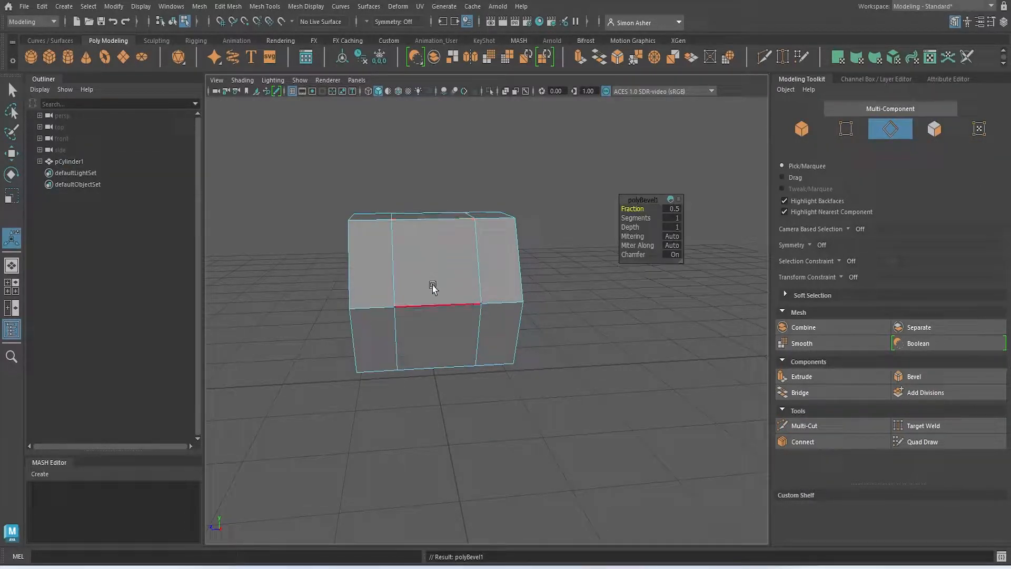
pyautogui.keyDown('alt'); pyautogui.moveTo(427, 303); pyautogui.dragTo(402, 243); pyautogui.keyUp('alt')
# Select the perimeter edge loops at both ends and scale them inward to taper the head, then return to object mode
pyautogui.moveTo(403, 241); pyautogui.dragTo(404, 206, button='right')
pyautogui.press('q')
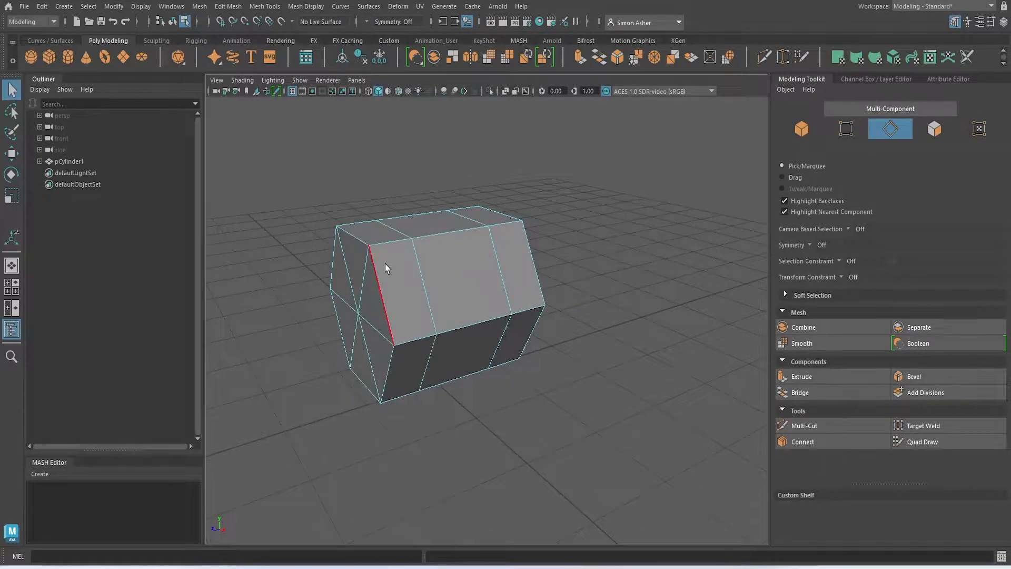
pyautogui.doubleClick(384, 267)
pyautogui.keyDown('alt'); pyautogui.moveTo(435, 311); pyautogui.dragTo(569, 286); pyautogui.keyUp('alt')
pyautogui.keyDown('shift'); pyautogui.doubleClick(509, 273); pyautogui.keyUp('shift')
pyautogui.press('r')
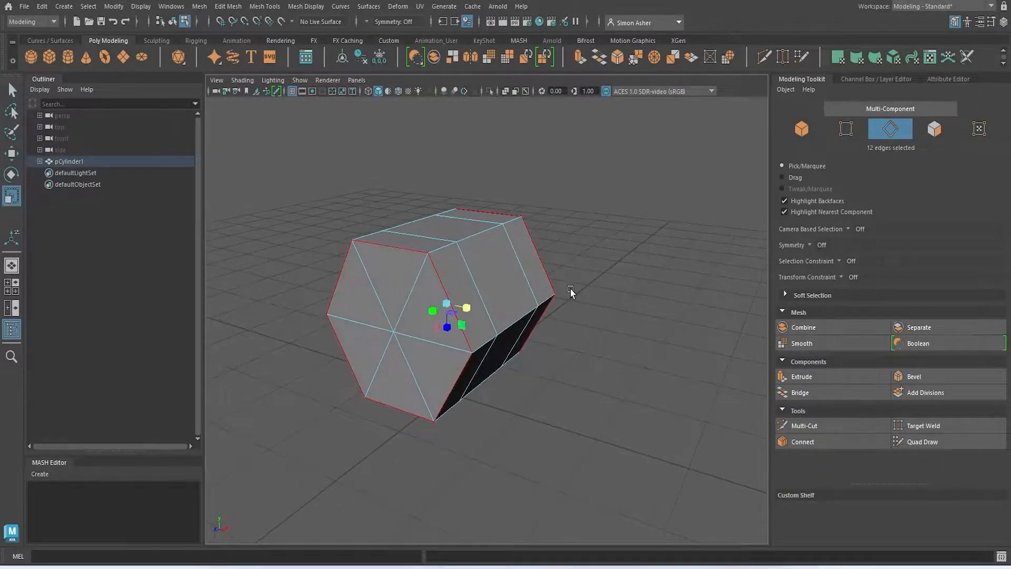
pyautogui.keyDown('alt'); pyautogui.moveTo(568, 323); pyautogui.dragTo(606, 313); pyautogui.keyUp('alt')
pyautogui.moveTo(493, 318)
pyautogui.mouseDown()
pyautogui.moveTo(504, 334)
pyautogui.moveTo(409, 333)
pyautogui.moveTo(445, 321)
pyautogui.moveTo(486, 326)
pyautogui.moveTo(474, 319)
pyautogui.moveTo(435, 343)
pyautogui.moveTo(329, 343)
pyautogui.moveTo(618, 194)
pyautogui.mouseUp()
pyautogui.moveTo(616, 191); pyautogui.dragTo(633, 189, button='right')
pyautogui.click(601, 215)
pyautogui.keyDown('alt'); pyautogui.moveTo(601, 216); pyautogui.dragTo(591, 243); pyautogui.keyUp('alt')
# Select all edges of the tapered head and bevel them with a fraction of 0.32 and 2 segments
pyautogui.click(379, 275)
pyautogui.keyDown('alt'); pyautogui.moveTo(422, 274); pyautogui.dragTo(388, 251); pyautogui.keyUp('alt')
pyautogui.moveTo(389, 246); pyautogui.dragTo(375, 207, button='right')
pyautogui.doubleClick(405, 242)
pyautogui.moveTo(406, 242)
pyautogui.keyDown('alt'); pyautogui.mouseDown()
pyautogui.moveTo(515, 235)
pyautogui.moveTo(530, 247)
pyautogui.moveTo(401, 201)
pyautogui.mouseUp(); pyautogui.keyUp('alt')
pyautogui.moveTo(289, 154)
pyautogui.mouseDown()
pyautogui.moveTo(508, 327)
pyautogui.moveTo(624, 446)
pyautogui.mouseUp()
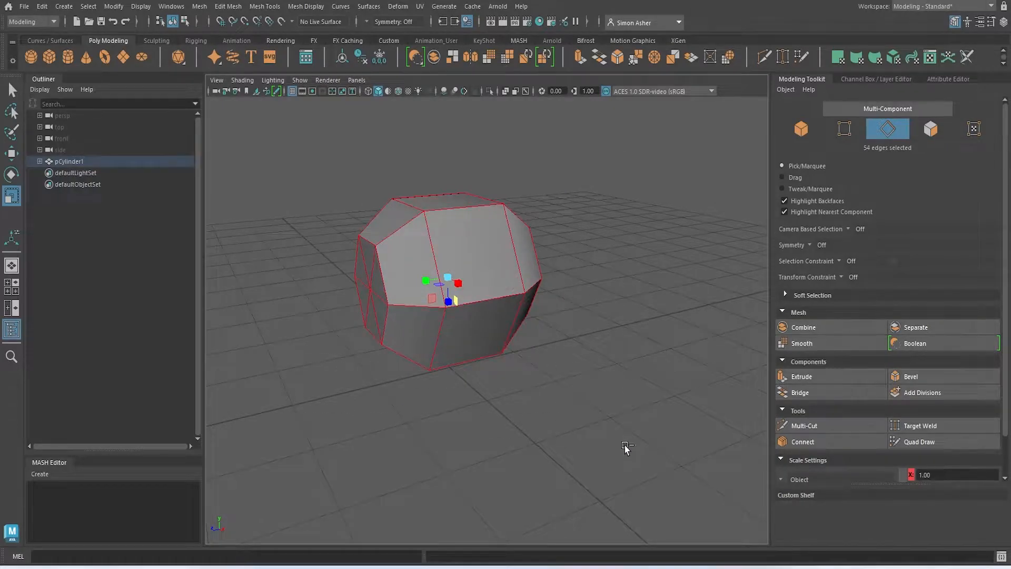
pyautogui.hotkey('ctrl', 'b')
pyautogui.moveTo(634, 218); pyautogui.dragTo(629, 213)
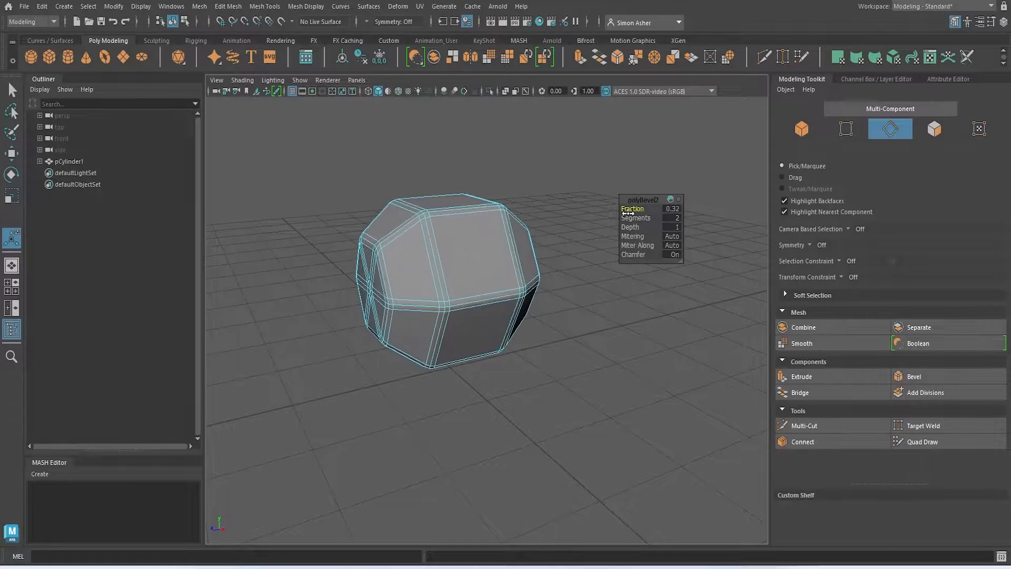
# Turn on the smooth mesh preview for the head, return to object mode and inspect its shape
pyautogui.press('3')
pyautogui.moveTo(527, 175); pyautogui.dragTo(545, 163, button='right')
pyautogui.click(545, 163)
pyautogui.keyDown('alt'); pyautogui.moveTo(544, 164); pyautogui.dragTo(527, 302); pyautogui.keyUp('alt')
pyautogui.click(479, 322)
pyautogui.keyDown('alt'); pyautogui.moveTo(527, 302); pyautogui.dragTo(456, 309, button='middle'); pyautogui.keyUp('alt')
pyautogui.click(592, 253)
pyautogui.keyDown('alt'); pyautogui.moveTo(591, 252); pyautogui.dragTo(514, 272); pyautogui.keyUp('alt')
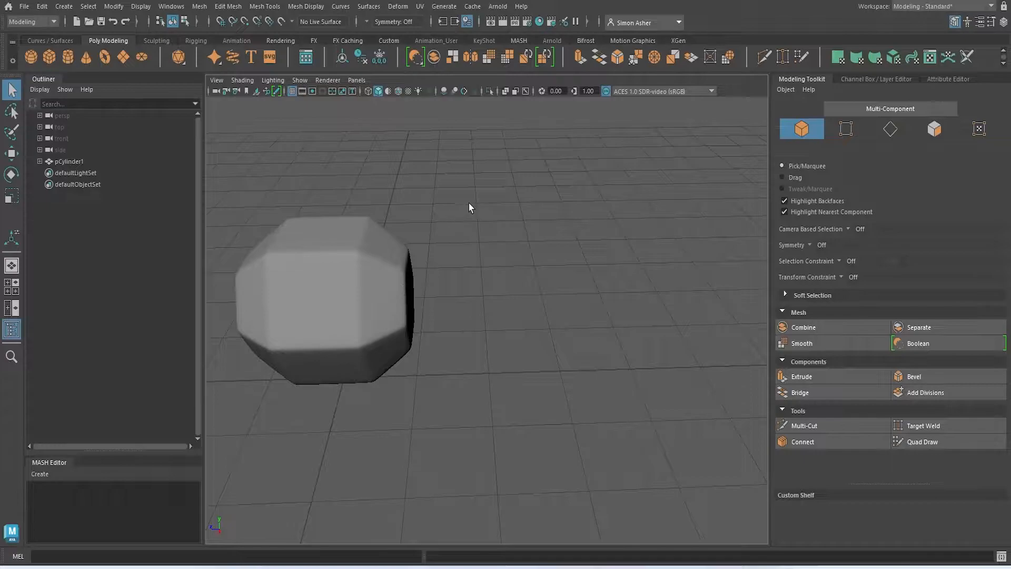
# Create a second polygon cylinder and move it beside the head at the same height, to about X 2.36
pyautogui.click(70, 58)
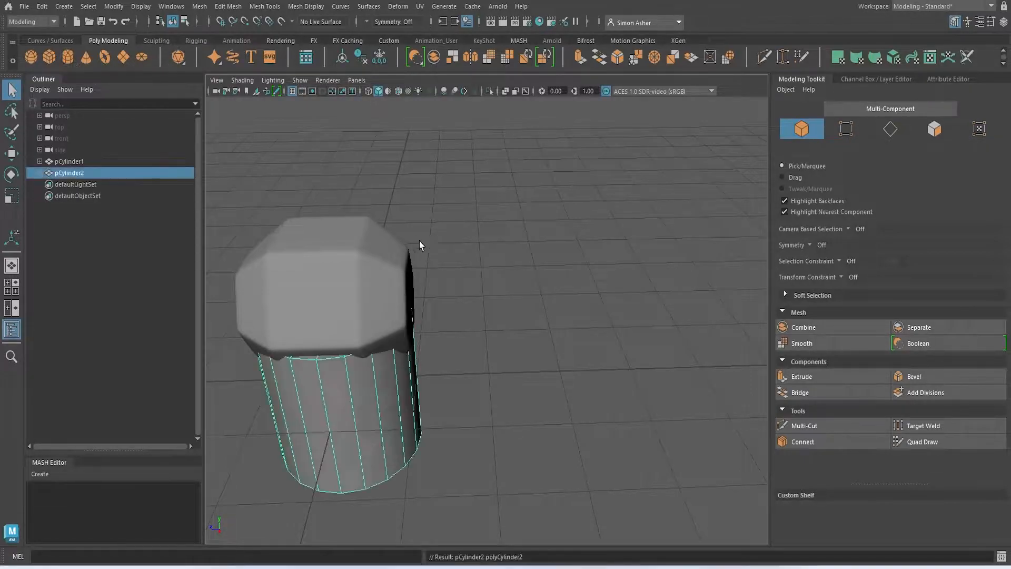
pyautogui.press('space')
pyautogui.moveTo(489, 346); pyautogui.dragTo(545, 300)
pyautogui.press('w')
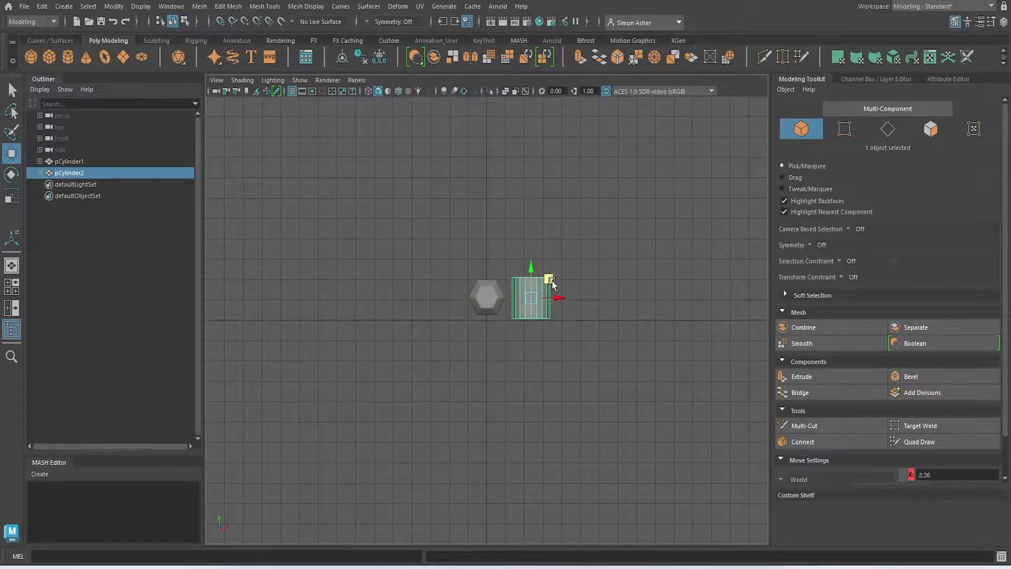
pyautogui.scroll(5, 546, 300)
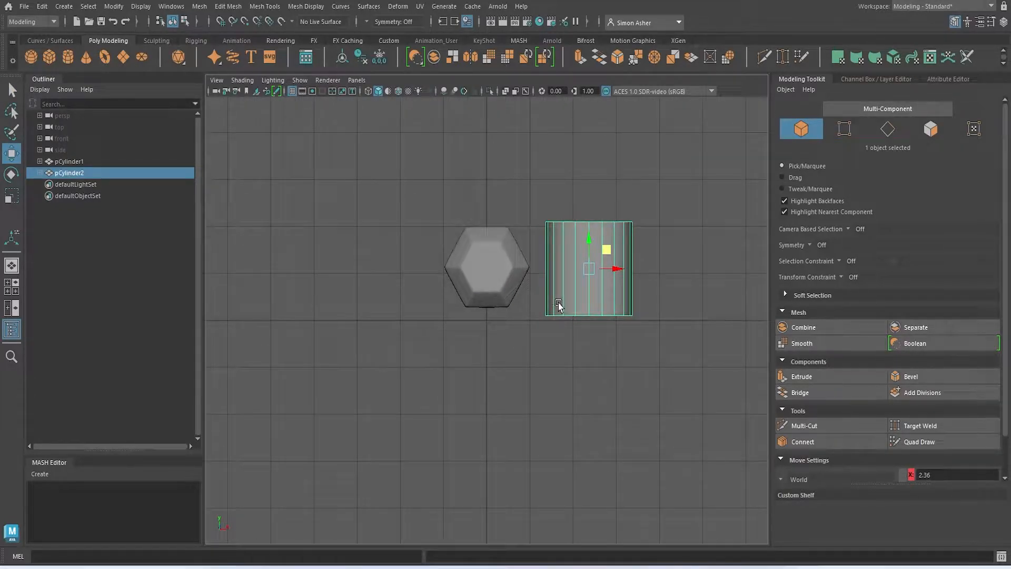
pyautogui.keyDown('alt'); pyautogui.moveTo(576, 275); pyautogui.dragTo(528, 295, button='middle'); pyautogui.keyUp('alt')
pyautogui.scroll(1, 528, 296)
# Rotate the second cylinder onto its side in the front view
pyautogui.press('e')
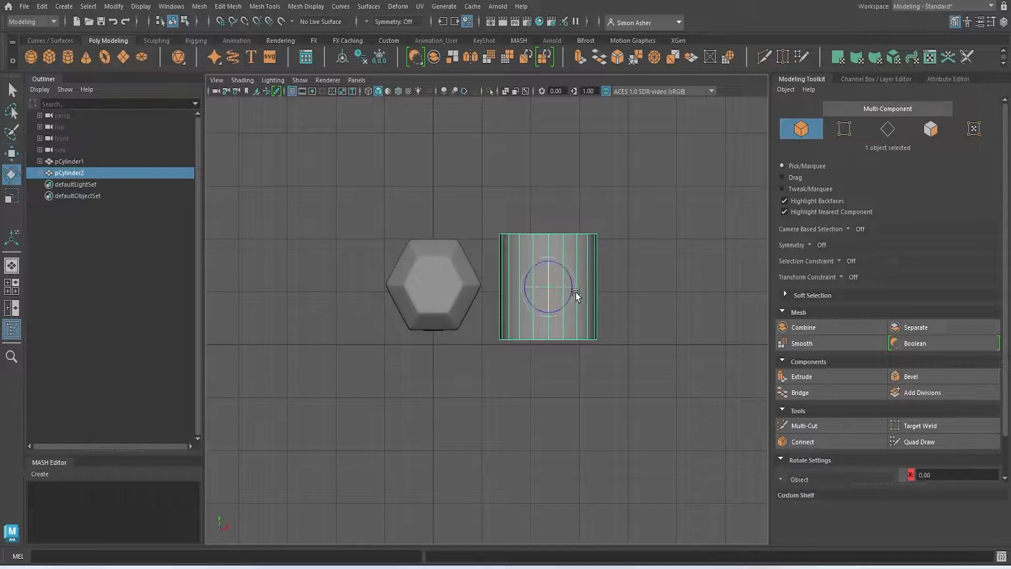
pyautogui.press('space')
pyautogui.moveTo(640, 237); pyautogui.dragTo(664, 237)
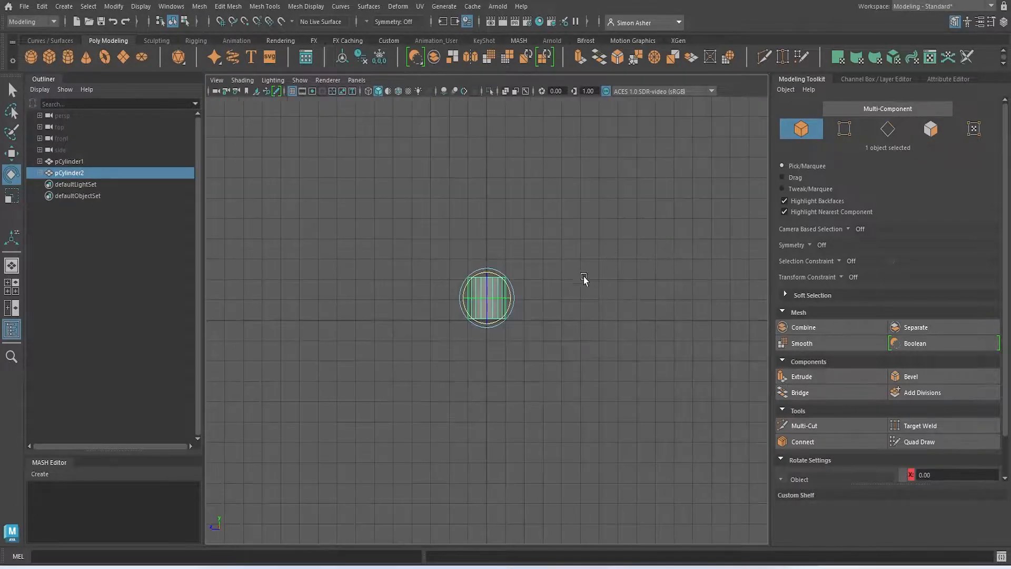
pyautogui.press('space')
pyautogui.moveTo(535, 297); pyautogui.dragTo(553, 309)
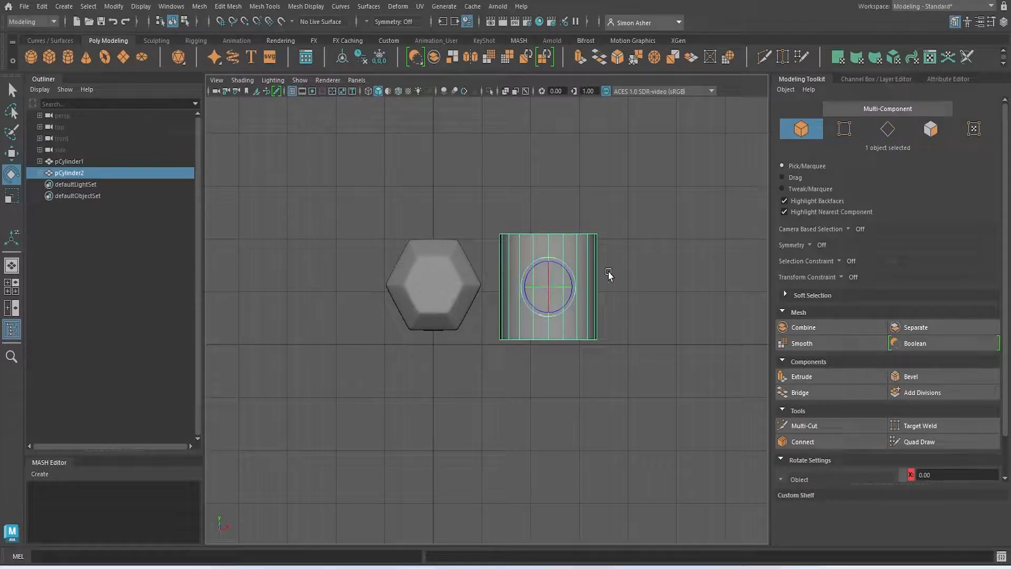
pyautogui.moveTo(558, 271); pyautogui.dragTo(618, 317)
# Scale the second cylinder down uniformly to 0.25
pyautogui.press('r')
pyautogui.scroll(2, 558, 307)
pyautogui.moveTo(566, 276); pyautogui.dragTo(487, 309)
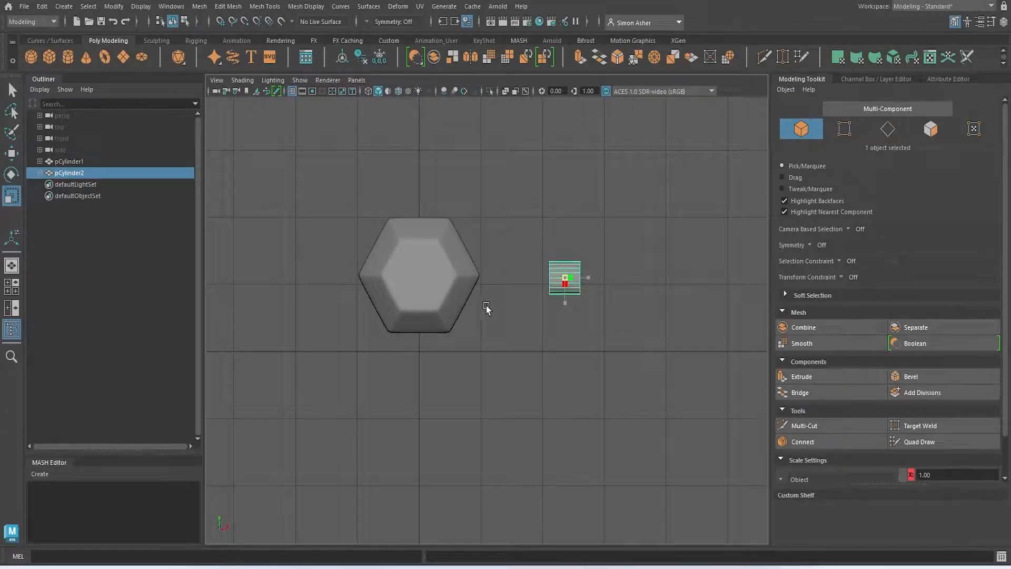
pyautogui.press('space')
pyautogui.moveTo(606, 246); pyautogui.dragTo(606, 213)
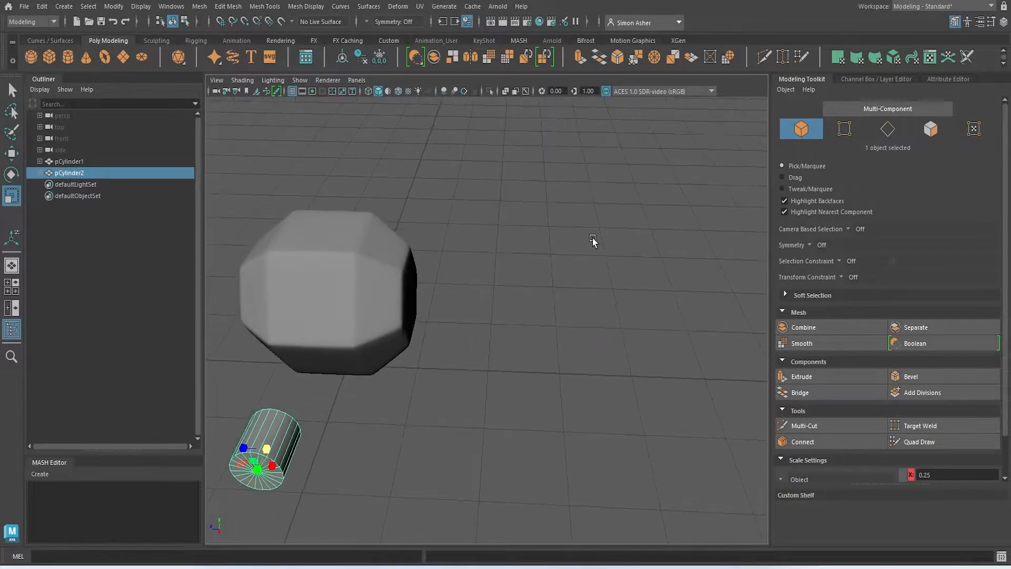
# Move the small cylinder in the top view onto the head's centre line, just beyond one of its ends
pyautogui.press('space')
pyautogui.moveTo(573, 254); pyautogui.dragTo(511, 257)
pyautogui.scroll(2, 551, 326)
pyautogui.press('w')
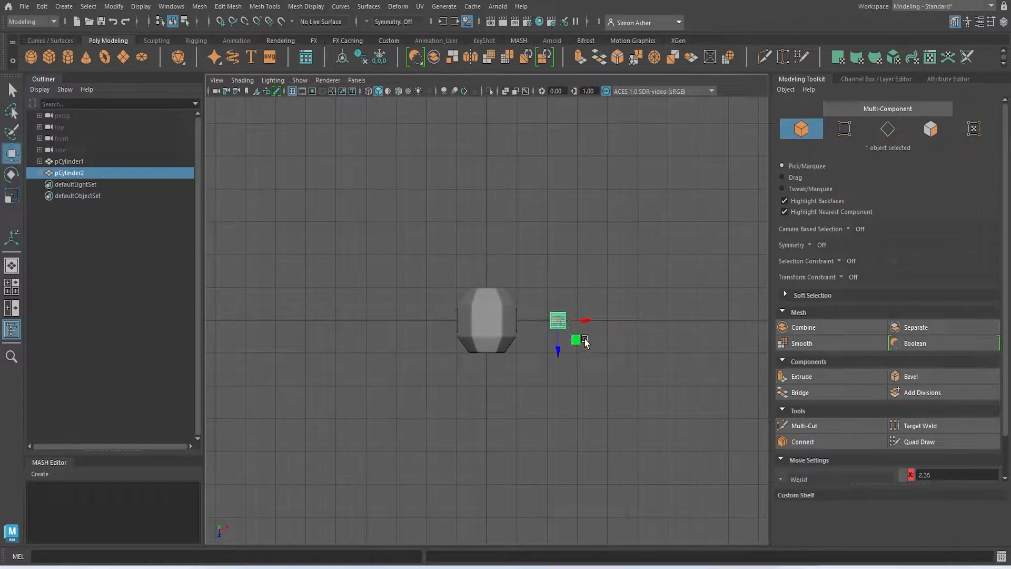
pyautogui.moveTo(513, 278); pyautogui.dragTo(505, 276)
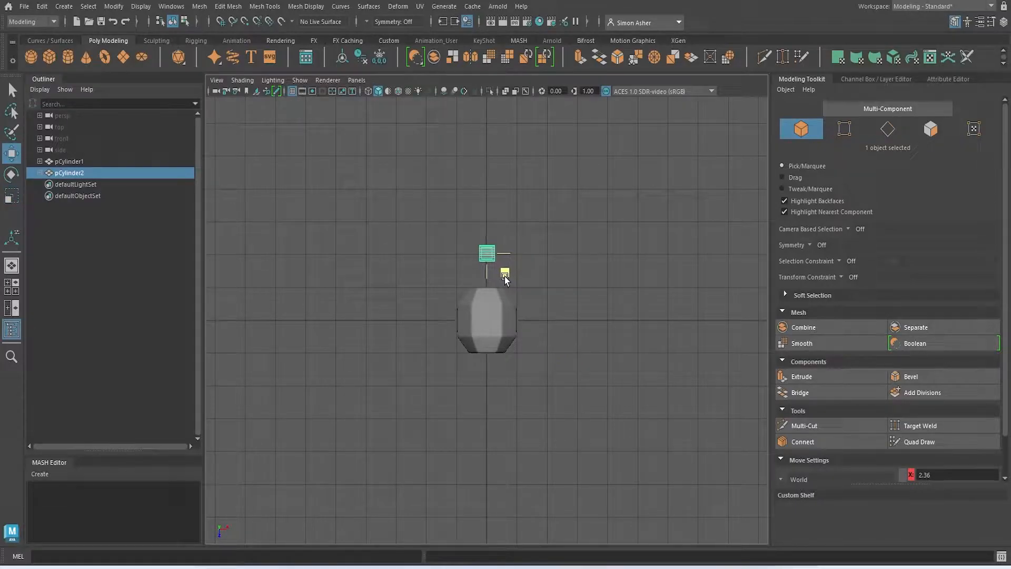
pyautogui.scroll(3, 506, 275)
pyautogui.scroll(3, 508, 327)
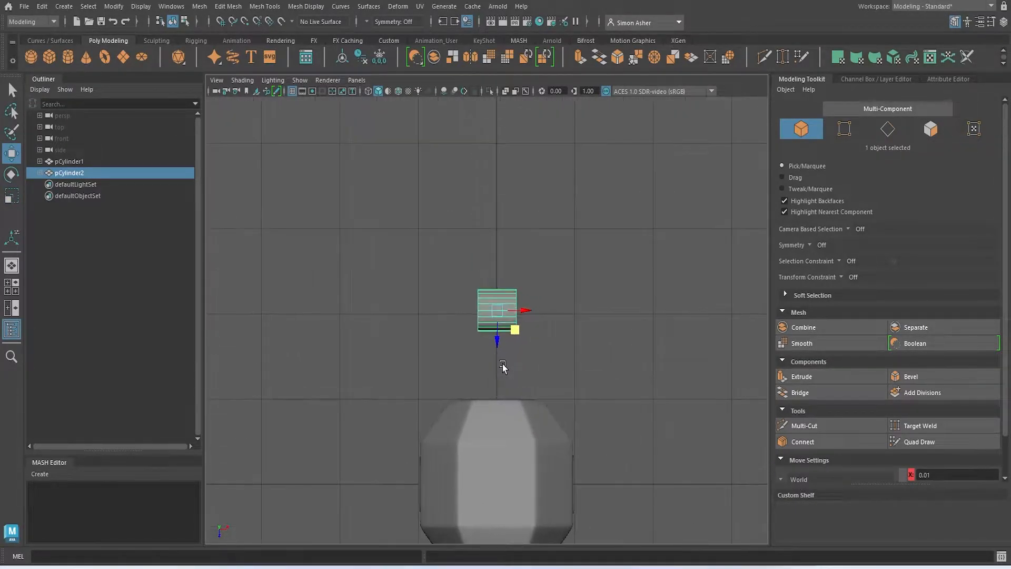
# Rotate the small cylinder in the top view so its length runs along the head's axis
pyautogui.press('e')
pyautogui.moveTo(510, 332); pyautogui.dragTo(448, 251)
pyautogui.press('space')
pyautogui.moveTo(575, 274); pyautogui.dragTo(541, 267)
pyautogui.scroll(2, 555, 264)
pyautogui.scroll(3, 531, 236)
# Delete the cap faces at both ends of the small cylinder and return to object mode
pyautogui.rightClick(520, 204)
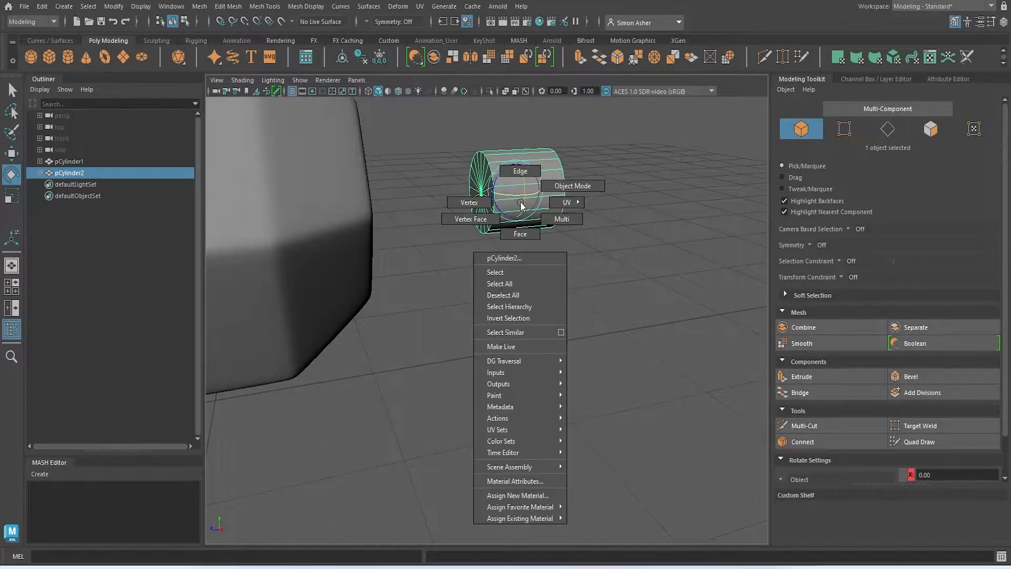
pyautogui.click(520, 233)
pyautogui.moveTo(520, 233)
pyautogui.keyDown('alt'); pyautogui.mouseDown()
pyautogui.moveTo(481, 233)
pyautogui.moveTo(491, 179)
pyautogui.moveTo(461, 124)
pyautogui.moveTo(474, 180)
pyautogui.mouseUp(); pyautogui.keyUp('alt')
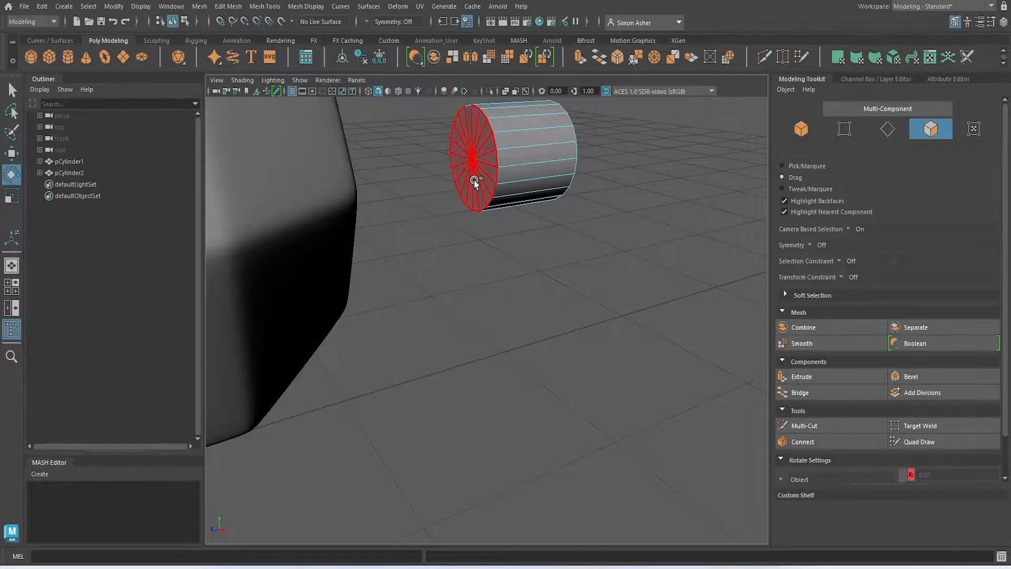
pyautogui.moveTo(469, 121); pyautogui.dragTo(470, 122)
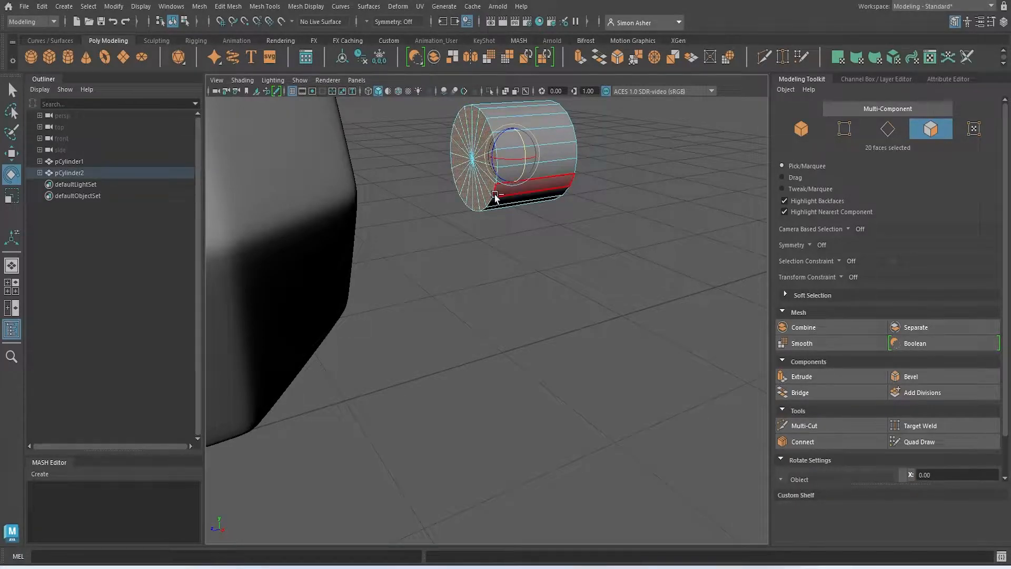
pyautogui.moveTo(492, 199)
pyautogui.keyDown('alt'); pyautogui.mouseDown()
pyautogui.moveTo(517, 239)
pyautogui.moveTo(404, 239)
pyautogui.moveTo(528, 216)
pyautogui.moveTo(545, 229)
pyautogui.moveTo(583, 211)
pyautogui.moveTo(549, 182)
pyautogui.moveTo(550, 224)
pyautogui.mouseUp(); pyautogui.keyUp('alt')
pyautogui.press('Delete')
pyautogui.hotkey('ctrl', 'z')
pyautogui.click(636, 173)
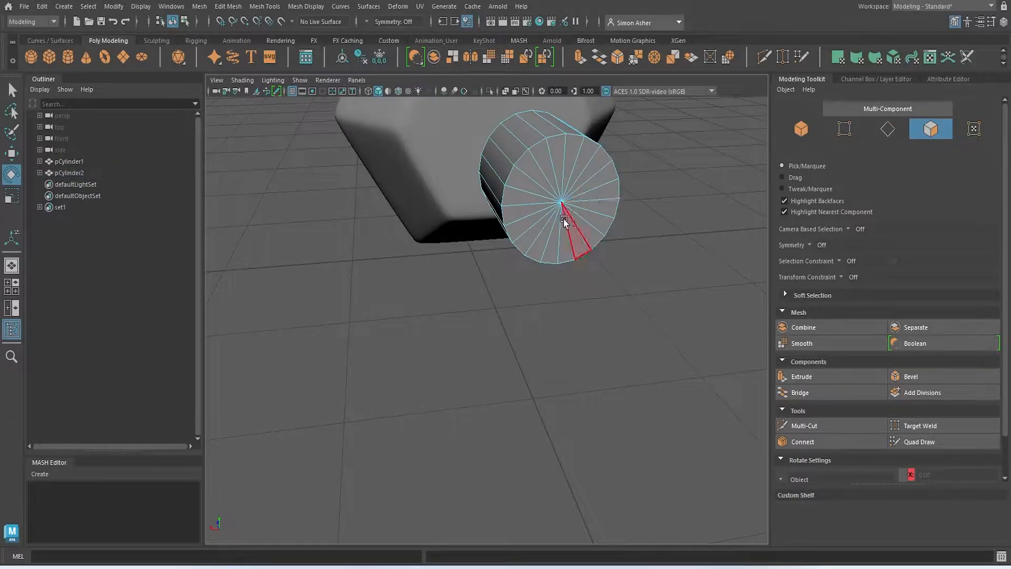
pyautogui.moveTo(566, 219)
pyautogui.mouseDown()
pyautogui.moveTo(545, 195)
pyautogui.moveTo(565, 213)
pyautogui.moveTo(641, 171)
pyautogui.mouseUp()
pyautogui.press('Delete')
pyautogui.scroll(-3, 566, 212)
pyautogui.moveTo(641, 171); pyautogui.dragTo(654, 166, button='right')
# Stretch the small cylinder along its length to form the dumbbell's handle
pyautogui.moveTo(633, 180)
pyautogui.keyDown('alt'); pyautogui.mouseDown()
pyautogui.moveTo(645, 200)
pyautogui.moveTo(646, 184)
pyautogui.mouseUp(); pyautogui.keyUp('alt')
pyautogui.scroll(-3, 638, 190)
pyautogui.click(503, 257)
pyautogui.scroll(3, 503, 259)
pyautogui.keyDown('alt'); pyautogui.moveTo(503, 259); pyautogui.dragTo(490, 308, button='middle'); pyautogui.keyUp('alt')
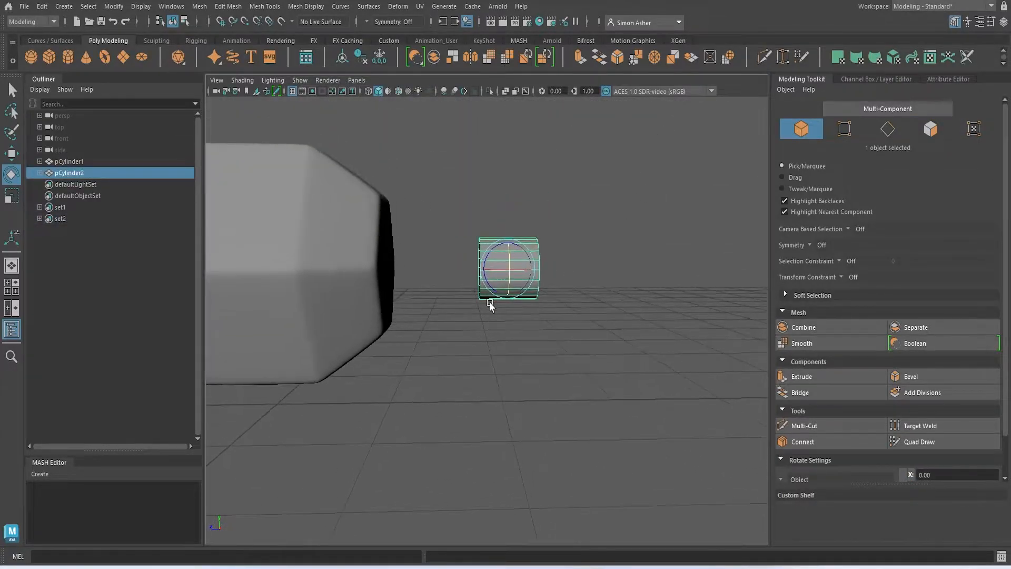
pyautogui.press('r')
pyautogui.moveTo(504, 270); pyautogui.dragTo(419, 297)
# Move the handle along its axis until one end meets the head, and deselect it
pyautogui.press('w')
pyautogui.moveTo(477, 271); pyautogui.dragTo(465, 279)
pyautogui.click(474, 196)
pyautogui.scroll(-2, 471, 205)
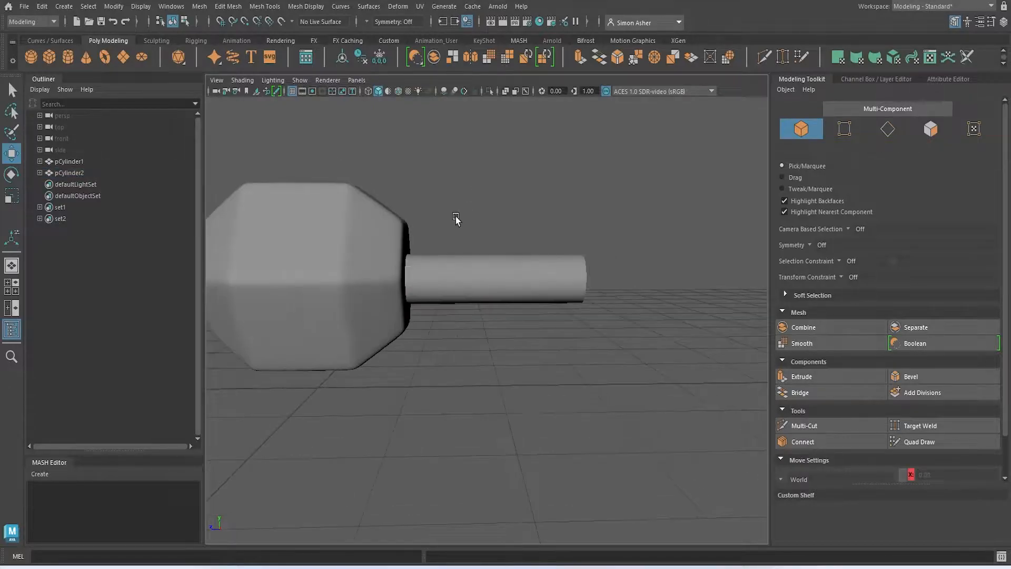
# Duplicate the head and move the copy along the handle's axis to its opposite end
pyautogui.click(365, 252)
pyautogui.hotkey('ctrl', 'd')
pyautogui.moveTo(298, 276); pyautogui.dragTo(659, 352)
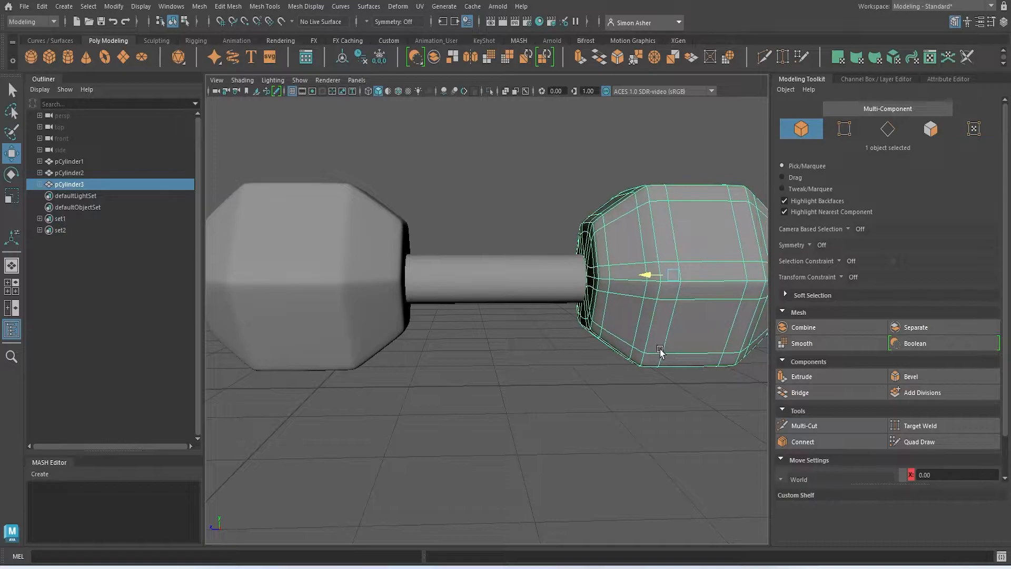
# Examine from the side and from above how the handle meets both heads
pyautogui.click(488, 218)
pyautogui.press('space')
pyautogui.click(491, 195)
pyautogui.keyDown('alt'); pyautogui.moveTo(492, 195); pyautogui.dragTo(516, 196); pyautogui.keyUp('alt')
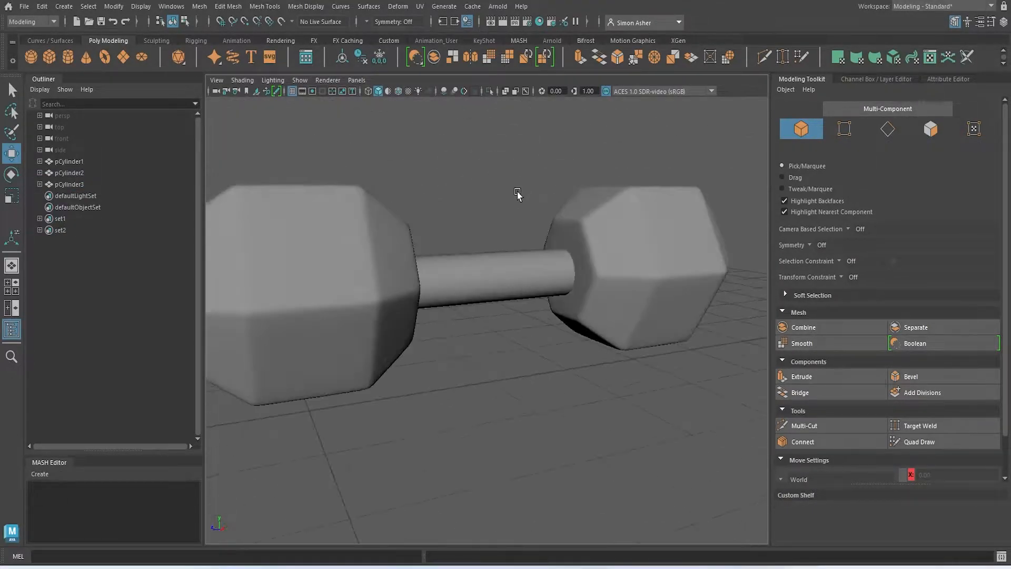
pyautogui.scroll(5, 506, 275)
pyautogui.click(510, 285)
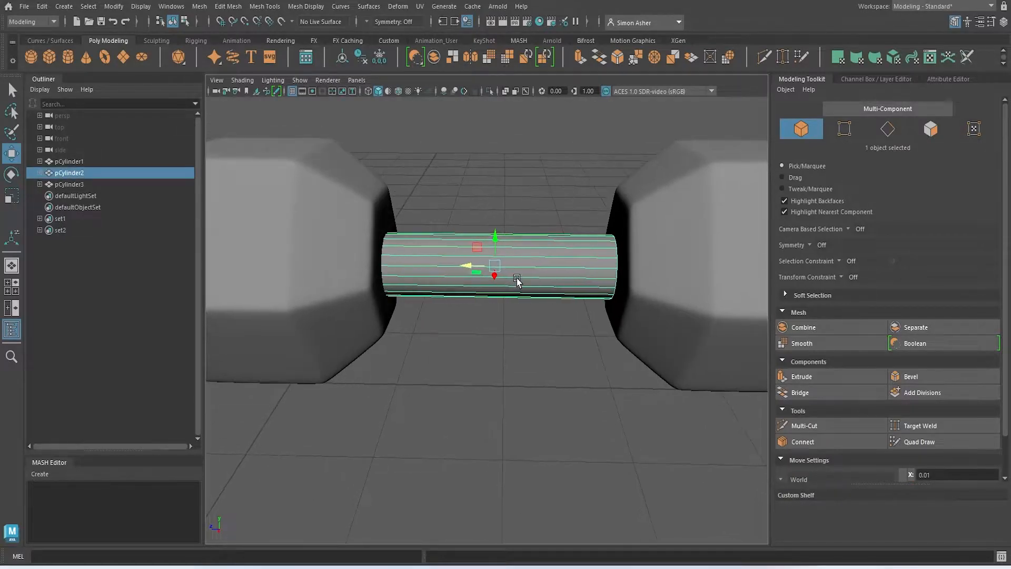
pyautogui.press('r')
pyautogui.keyDown('alt'); pyautogui.moveTo(500, 268); pyautogui.dragTo(451, 271); pyautogui.keyUp('alt')
pyautogui.click(454, 192)
pyautogui.scroll(-5, 452, 198)
pyautogui.keyDown('alt'); pyautogui.moveTo(452, 206); pyautogui.dragTo(569, 284); pyautogui.keyUp('alt')
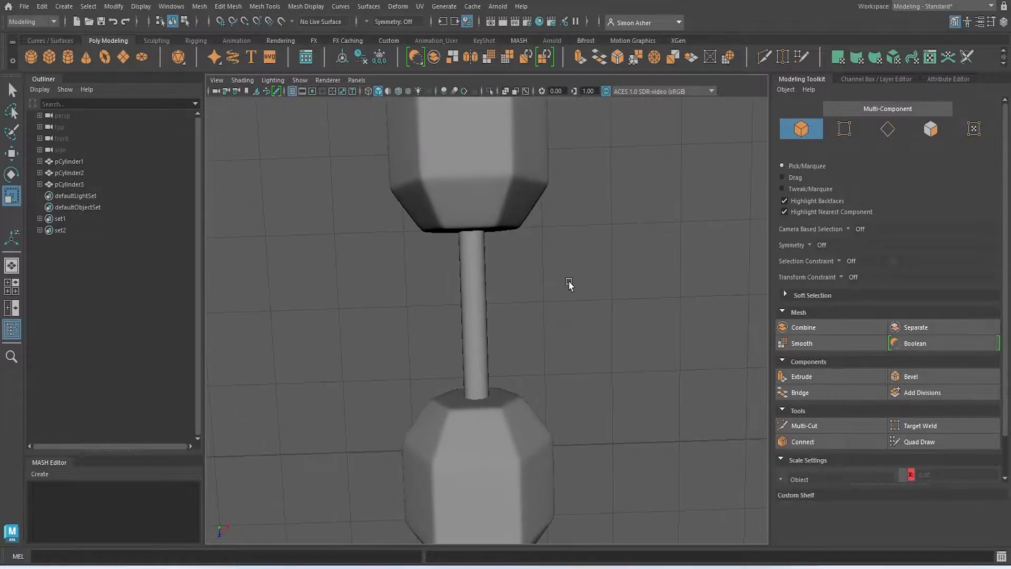
# Shorten the handle slightly along its length and deselect it
pyautogui.click(480, 311)
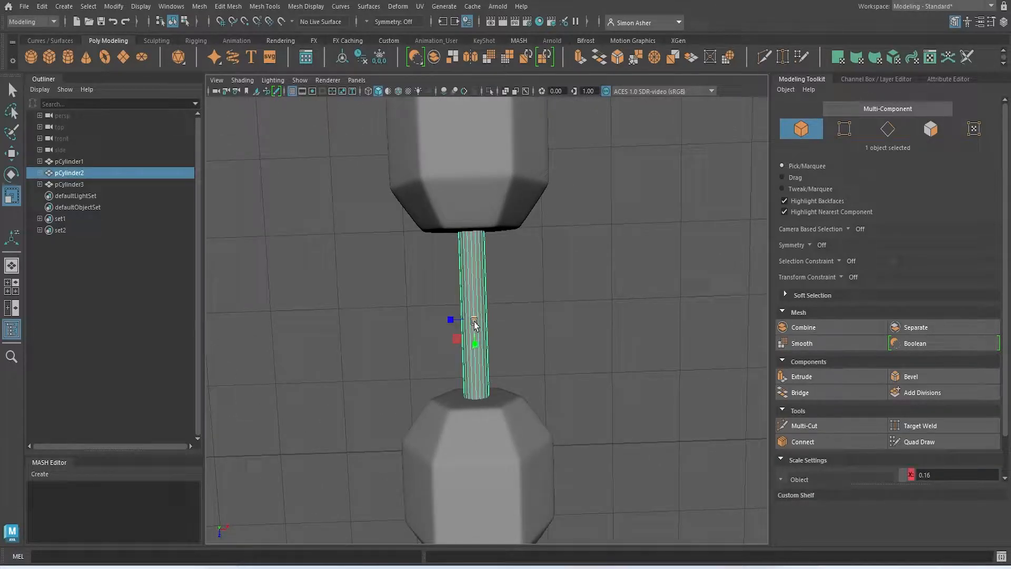
pyautogui.moveTo(473, 343); pyautogui.dragTo(529, 327)
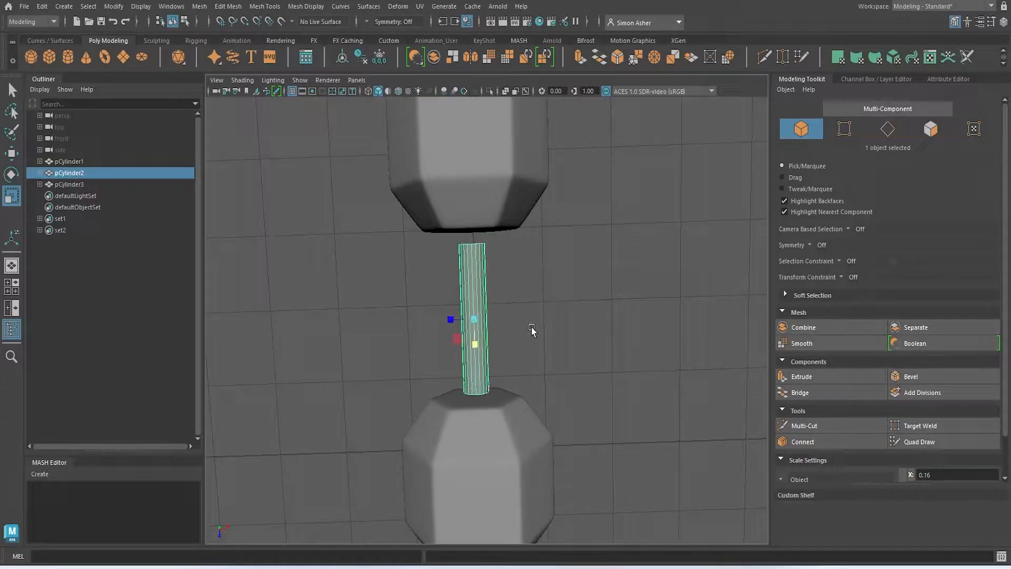
pyautogui.click(536, 338)
# Move both heads inward along the handle's axis until each one touches an end of the shortened handle
pyautogui.keyDown('alt'); pyautogui.moveTo(568, 288); pyautogui.dragTo(573, 274, button='middle'); pyautogui.keyUp('alt')
pyautogui.press('space')
pyautogui.moveTo(574, 276); pyautogui.dragTo(548, 277)
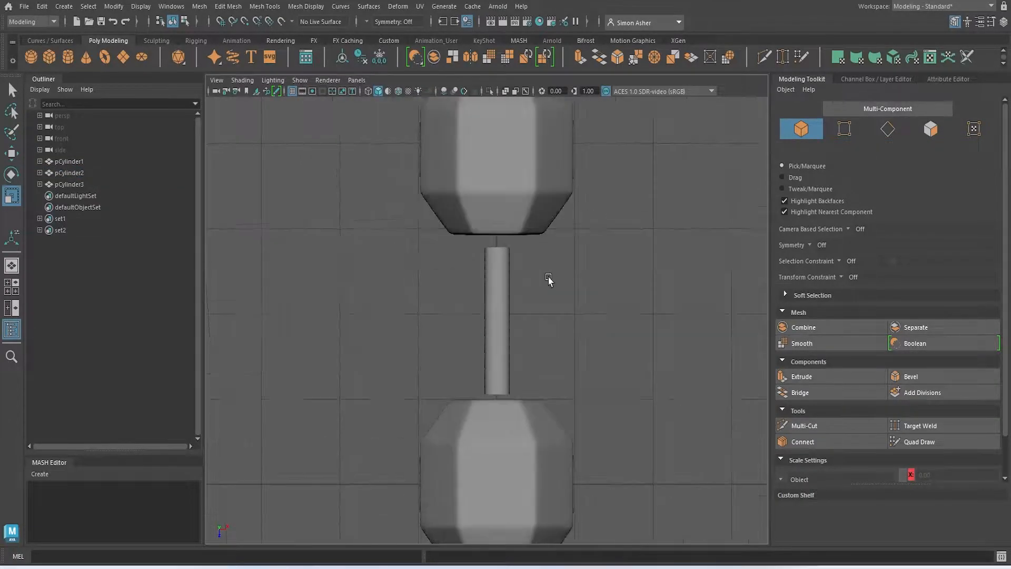
pyautogui.click(507, 415)
pyautogui.press('w')
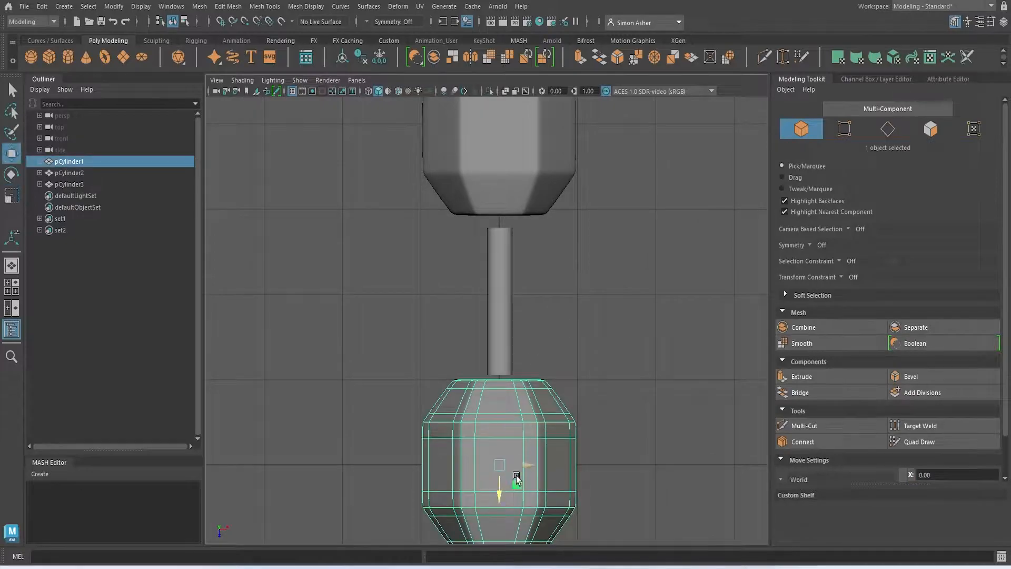
pyautogui.moveTo(501, 491); pyautogui.dragTo(501, 486, button='middle')
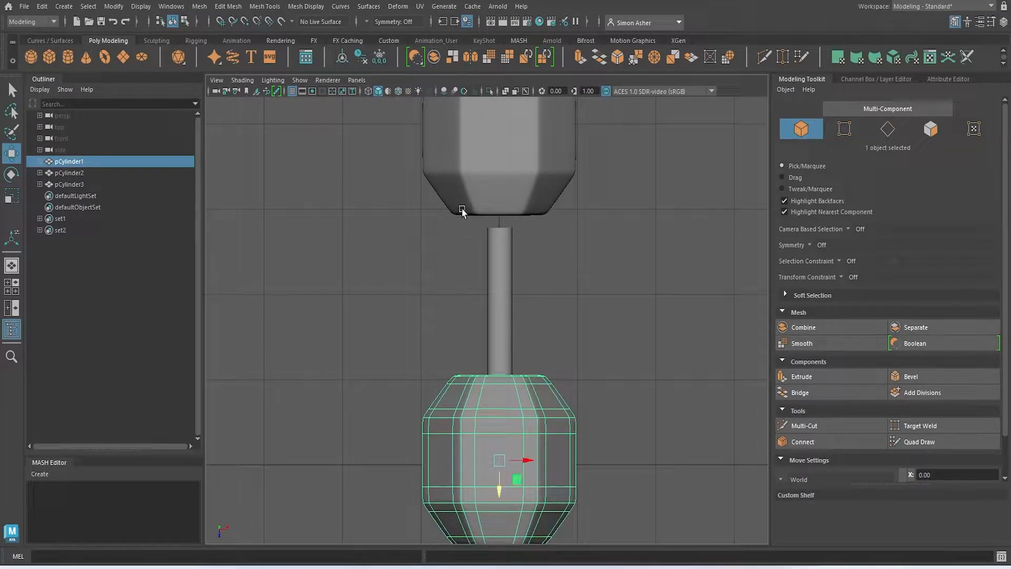
pyautogui.click(497, 192)
pyautogui.moveTo(499, 173); pyautogui.dragTo(501, 187)
pyautogui.click(672, 334)
# Scale the handle along its length once more to leave a small gap before each head
pyautogui.press('space')
pyautogui.moveTo(655, 329); pyautogui.dragTo(663, 293)
pyautogui.press('space')
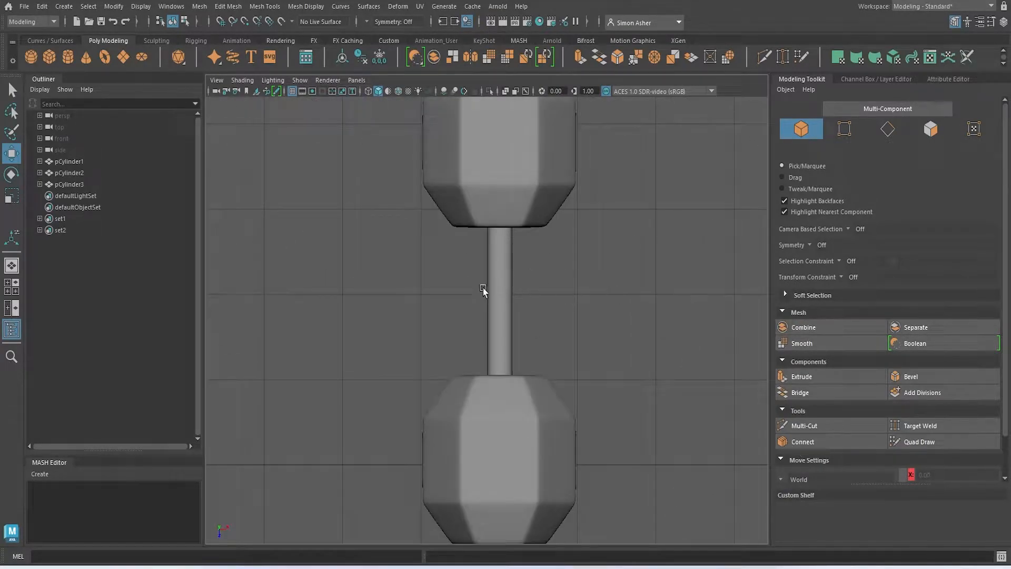
pyautogui.click(495, 293)
pyautogui.press('r')
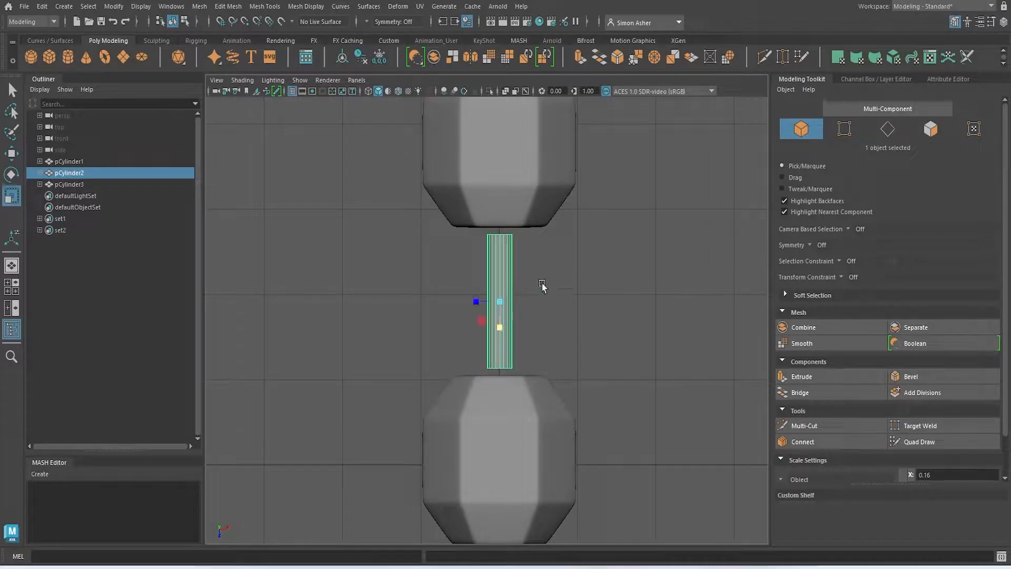
# Close the gaps by moving each head along the axis against its end of the handle, and clear the selection
pyautogui.click(513, 421)
pyautogui.press('w')
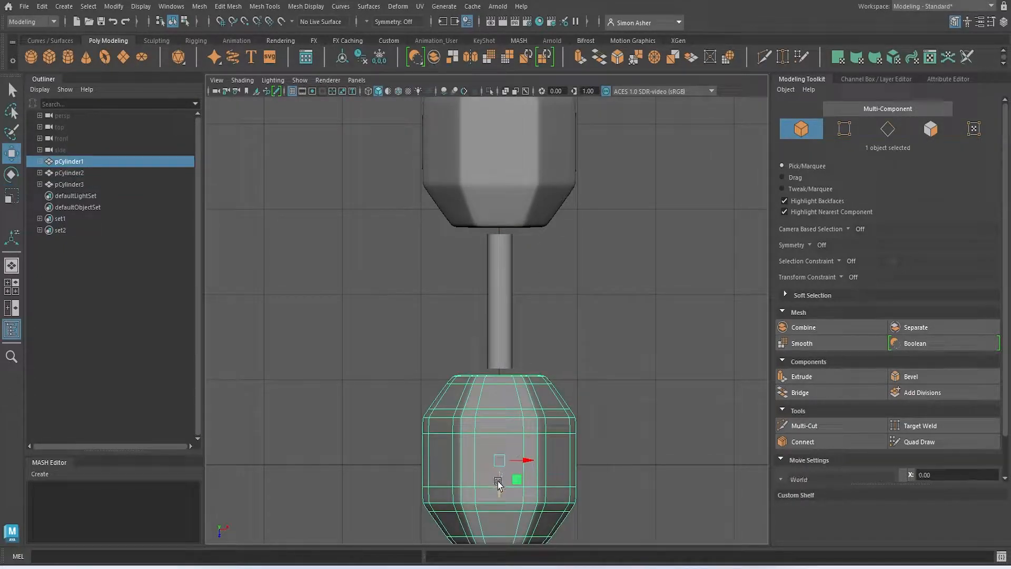
pyautogui.moveTo(497, 482); pyautogui.dragTo(519, 209)
pyautogui.click(501, 194)
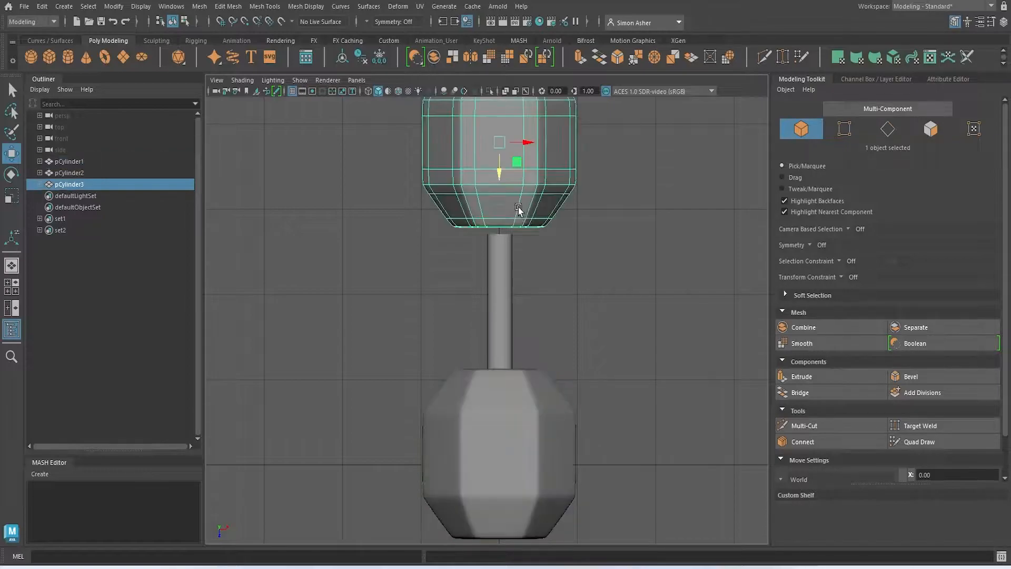
pyautogui.moveTo(498, 177); pyautogui.dragTo(498, 183)
pyautogui.click(655, 305)
# Cut an edge loop around the middle of the handle with the Multi-Cut tool
pyautogui.press('space')
pyautogui.moveTo(655, 305); pyautogui.dragTo(542, 269)
pyautogui.scroll(3, 527, 289)
pyautogui.click(497, 281)
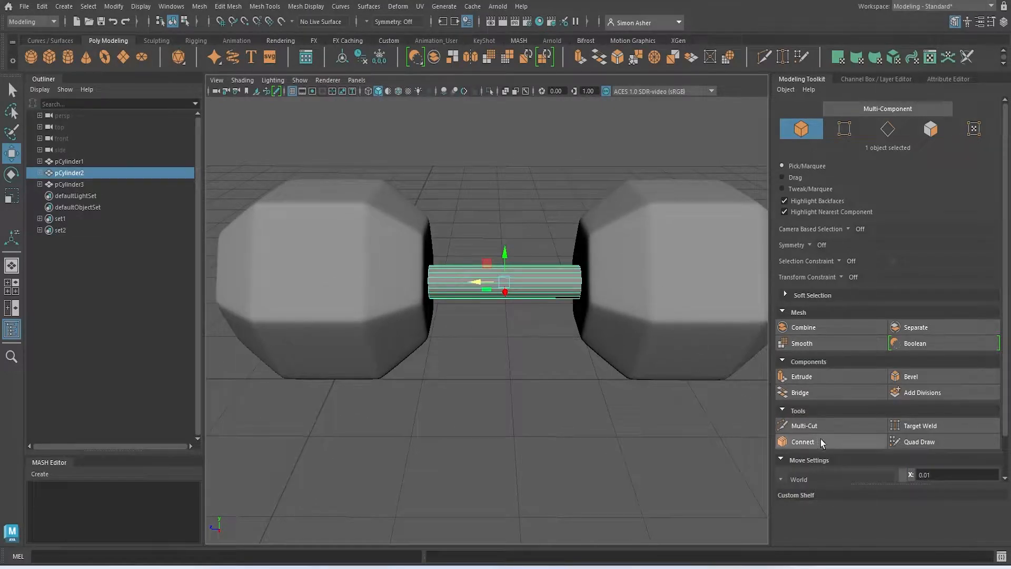
pyautogui.click(804, 425)
pyautogui.scroll(3, 516, 295)
pyautogui.keyDown('ctrl'); pyautogui.click(517, 252); pyautogui.keyUp('ctrl')
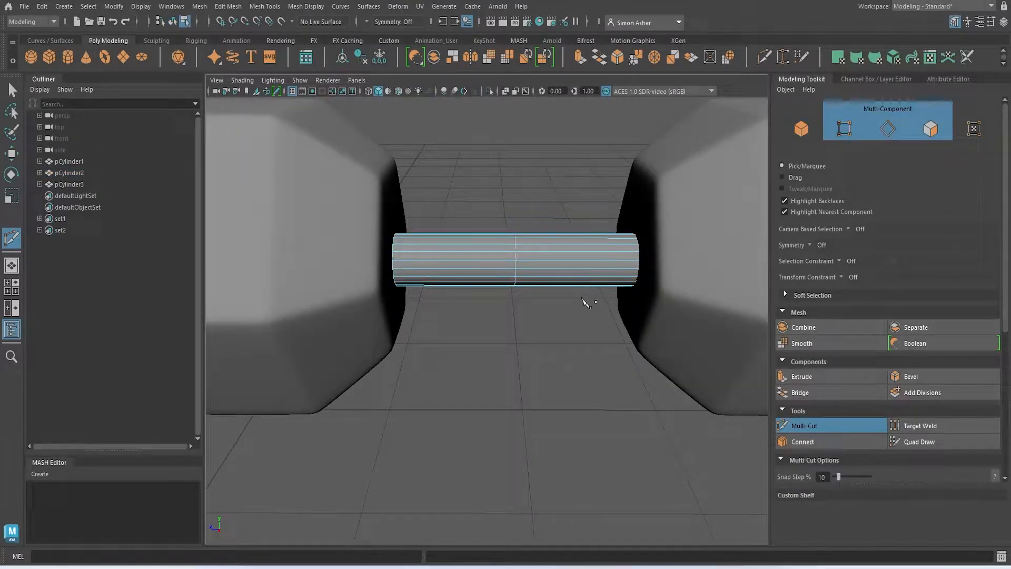
# Bevel the handle's middle edge loop with 3 segments
pyautogui.press('w')
pyautogui.scroll(2, 524, 218)
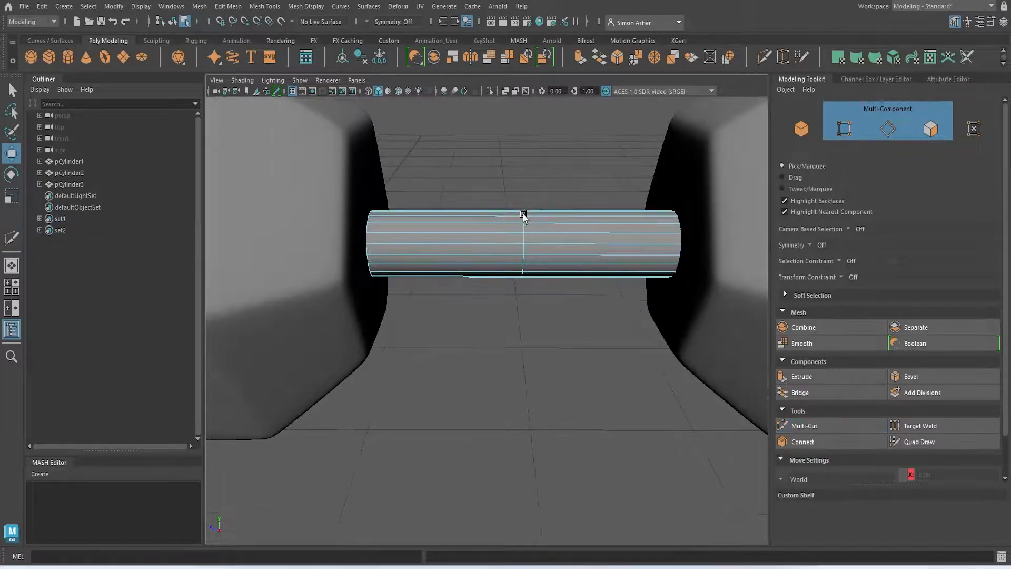
pyautogui.doubleClick(523, 237)
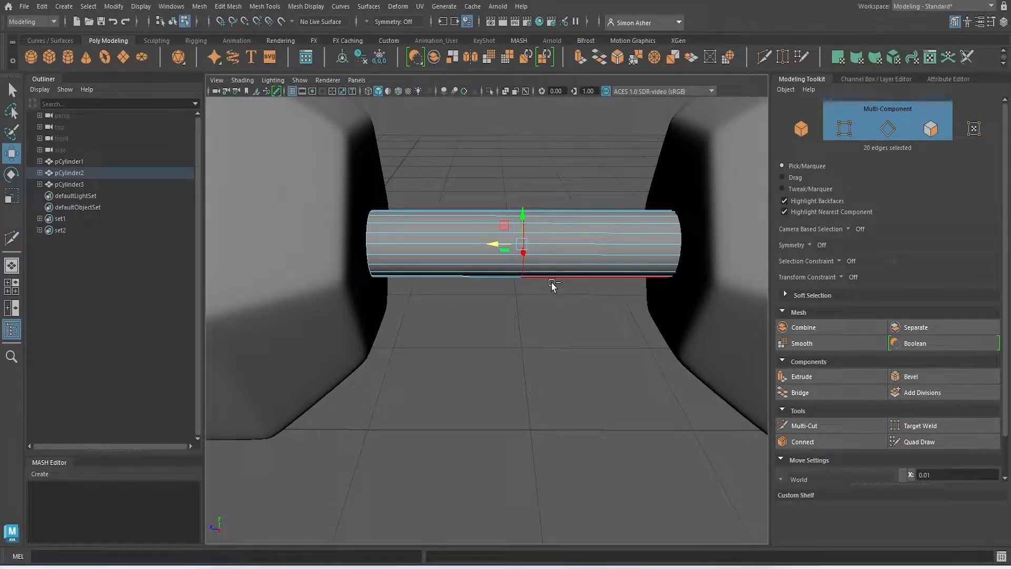
pyautogui.hotkey('ctrl', 'b')
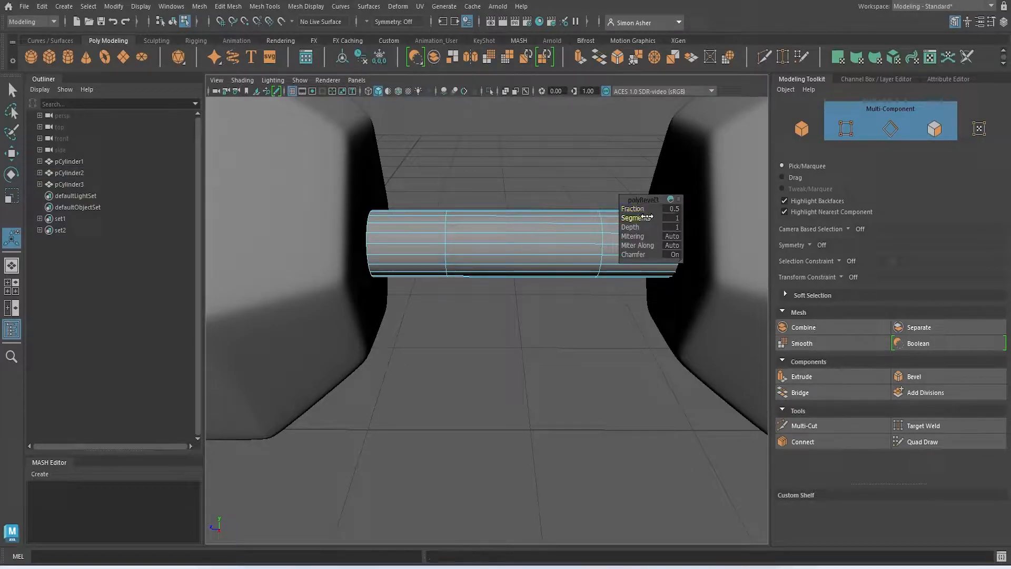
pyautogui.moveTo(650, 216); pyautogui.dragTo(654, 217)
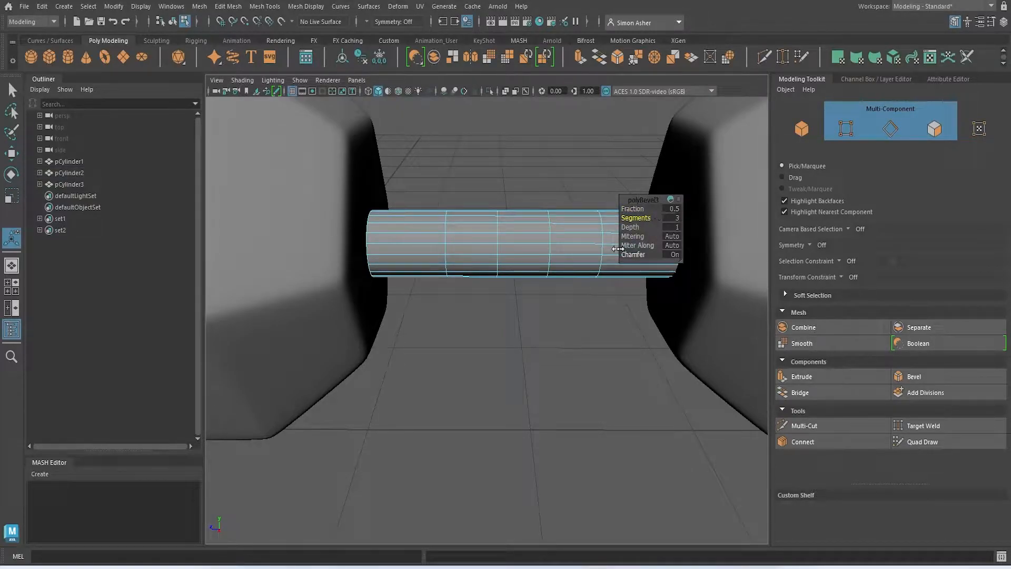
# Select the ring of faces at the middle of the handle and scale it up slightly
pyautogui.keyDown('alt'); pyautogui.moveTo(537, 182); pyautogui.dragTo(524, 176); pyautogui.keyUp('alt')
pyautogui.rightClick(522, 174)
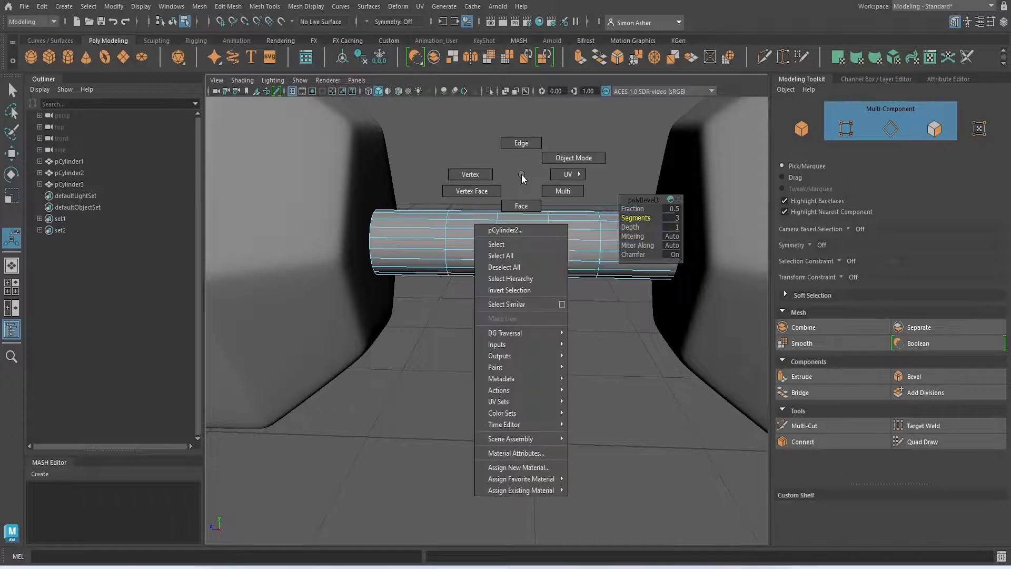
pyautogui.click(521, 206)
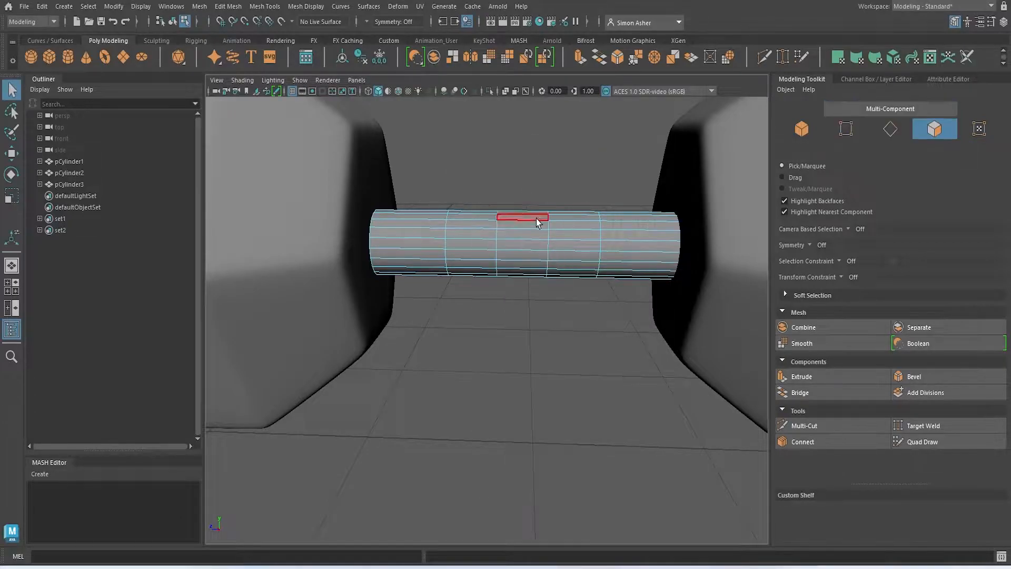
pyautogui.click(529, 230)
pyautogui.keyDown('shift'); pyautogui.doubleClick(535, 224); pyautogui.keyUp('shift')
pyautogui.press('r')
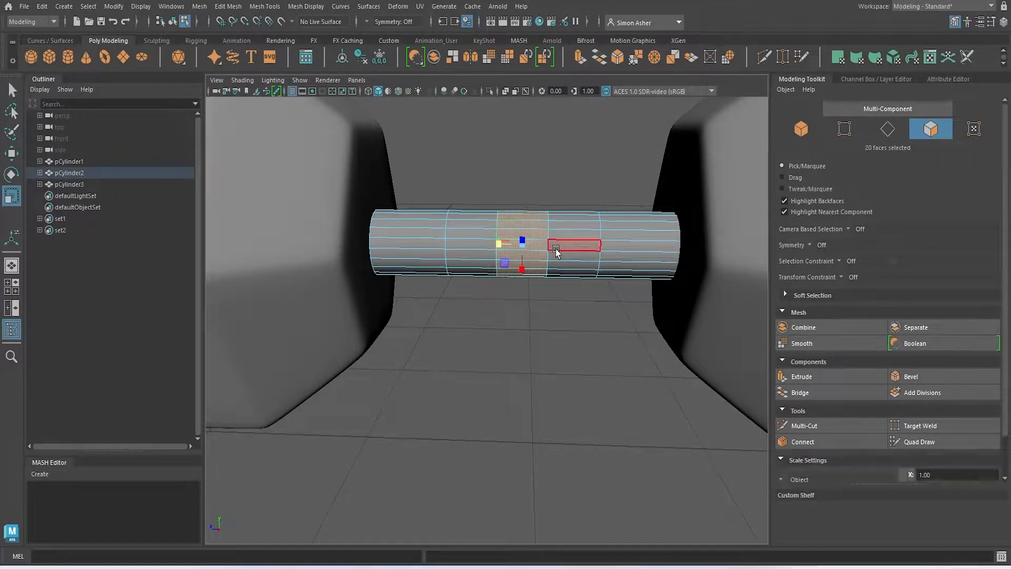
pyautogui.keyDown('alt'); pyautogui.moveTo(539, 263); pyautogui.dragTo(553, 283); pyautogui.keyUp('alt')
pyautogui.moveTo(521, 243); pyautogui.dragTo(527, 245)
# Scale up the two face rings beside the handle's middle ring to smooth the bulge, and return to object mode
pyautogui.doubleClick(473, 246)
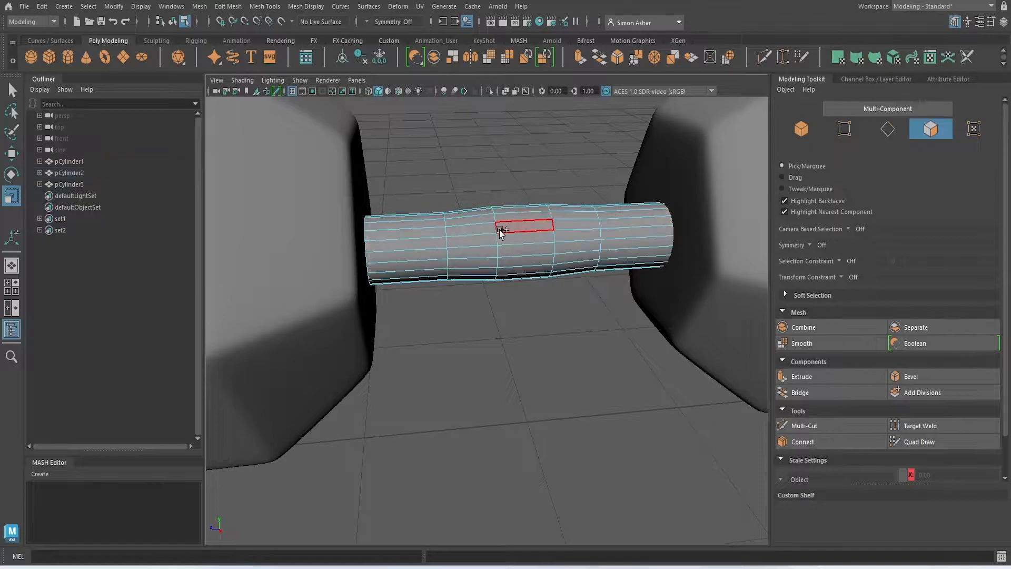
pyautogui.click(482, 235)
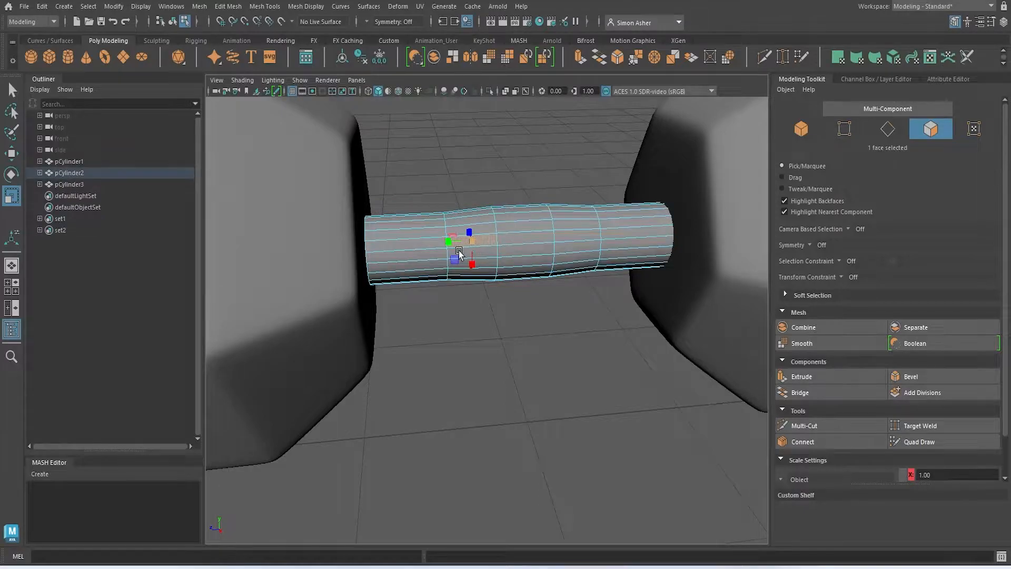
pyautogui.keyDown('shift'); pyautogui.doubleClick(487, 232); pyautogui.keyUp('shift')
pyautogui.keyDown('alt'); pyautogui.moveTo(553, 245); pyautogui.dragTo(527, 246); pyautogui.keyUp('alt')
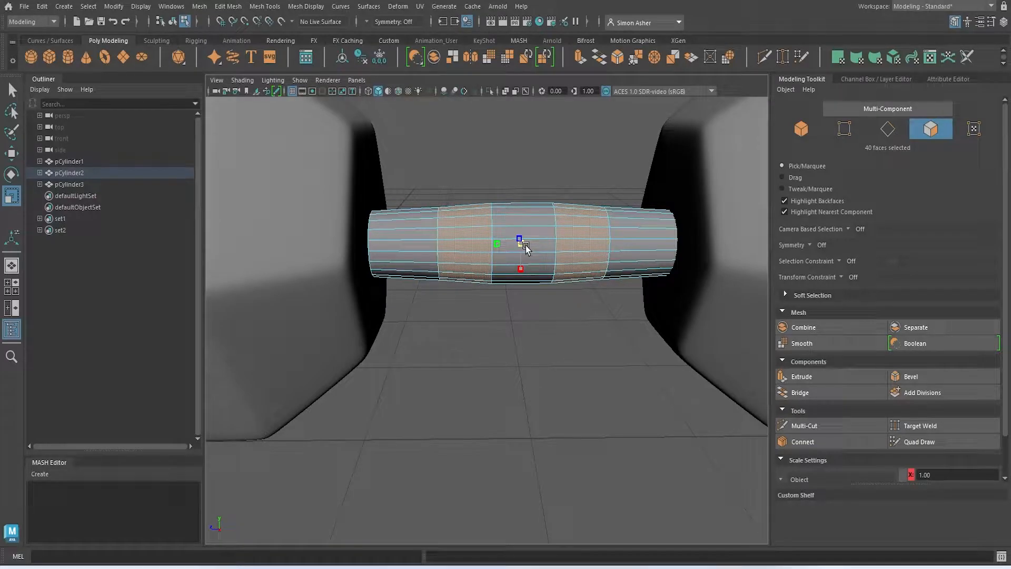
pyautogui.click(539, 179)
pyautogui.press('space')
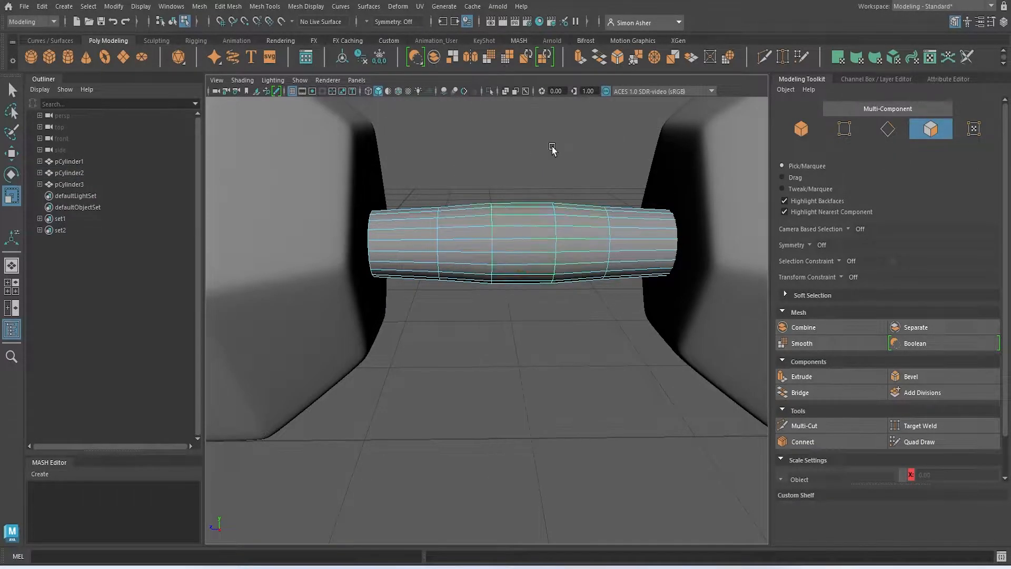
pyautogui.press('F8')
# Extrude the three central face rings of the handle with a thickness of 0.01 and return to object mode
pyautogui.keyDown('alt'); pyautogui.moveTo(550, 156); pyautogui.dragTo(572, 188); pyautogui.keyUp('alt')
pyautogui.click(529, 231)
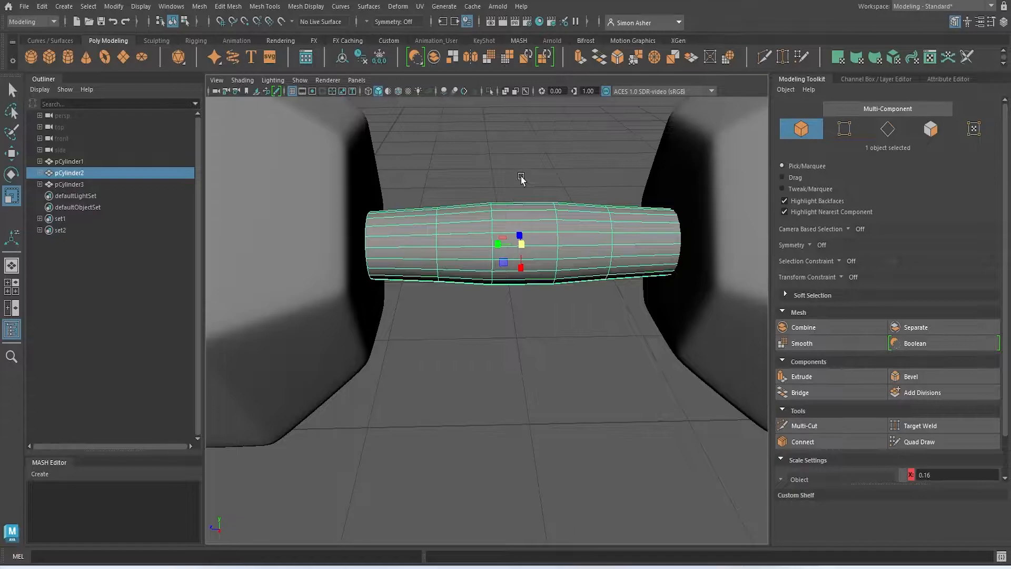
pyautogui.moveTo(472, 172); pyautogui.dragTo(474, 190, button='right')
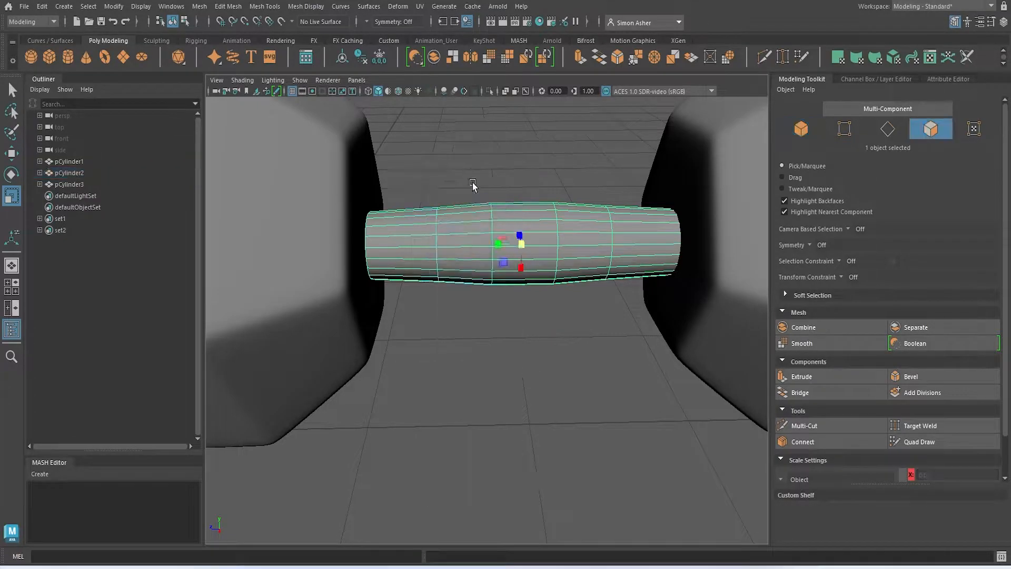
pyautogui.click(454, 227)
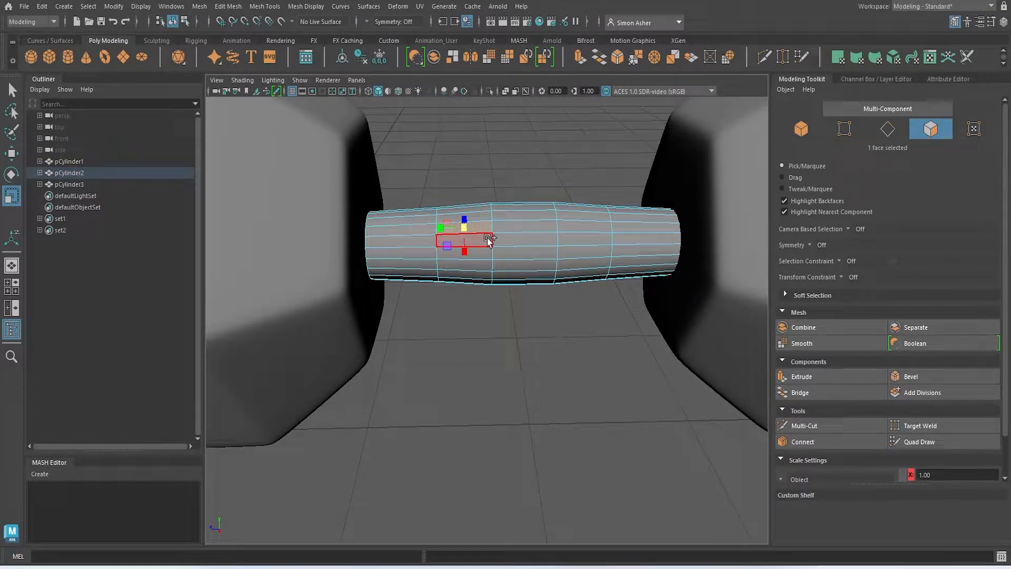
pyautogui.moveTo(487, 238); pyautogui.dragTo(586, 239)
pyautogui.keyDown('shift'); pyautogui.click(586, 239); pyautogui.keyUp('shift')
pyautogui.hotkey('ctrl', 'e')
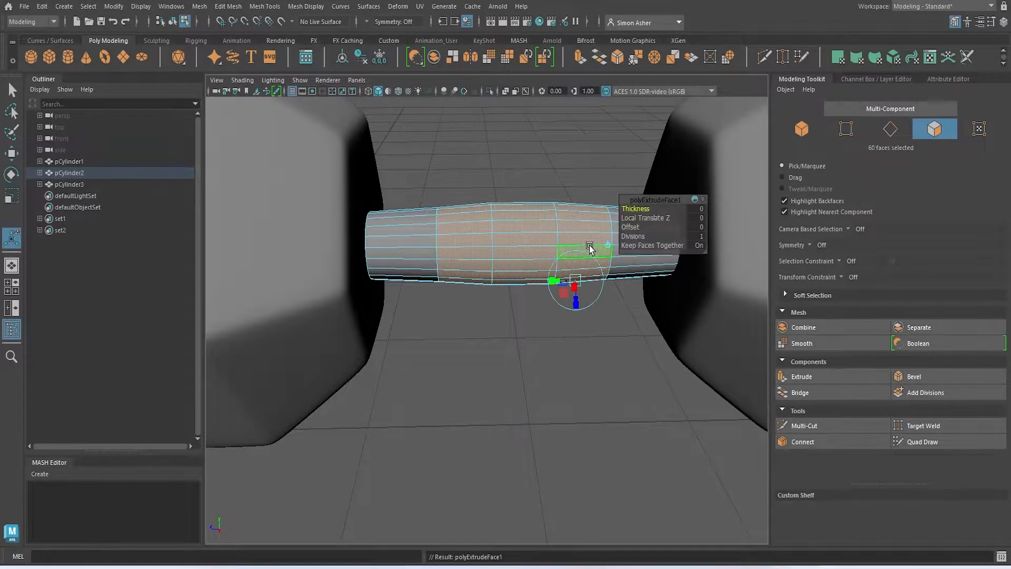
pyautogui.moveTo(640, 208); pyautogui.dragTo(642, 208)
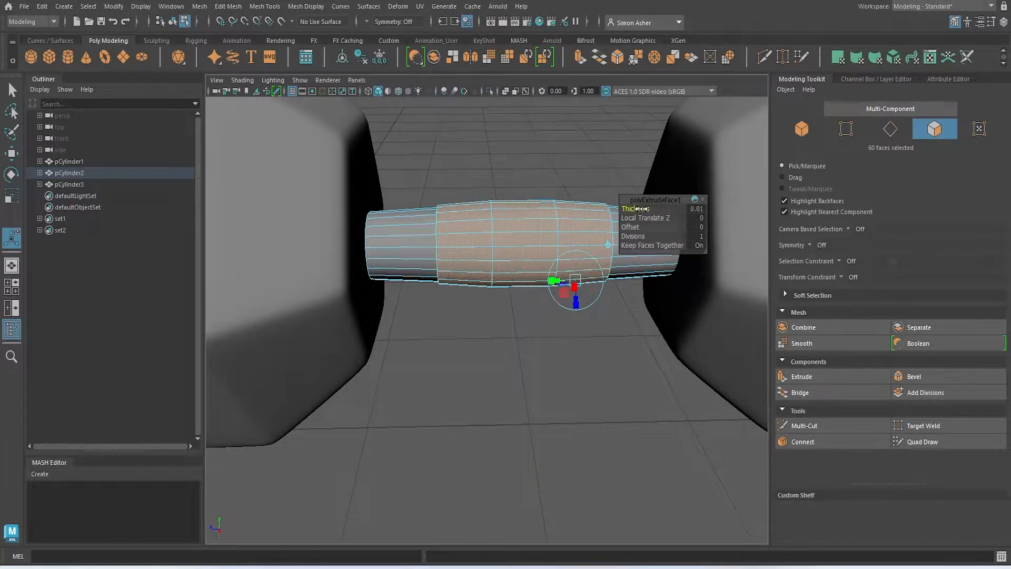
pyautogui.keyDown('alt'); pyautogui.moveTo(583, 248); pyautogui.dragTo(601, 217); pyautogui.keyUp('alt')
pyautogui.rightClick(485, 146)
pyautogui.click(495, 141)
# Cut an edge loop around each end section of the handle, between the raised grip and the head
pyautogui.keyDown('alt'); pyautogui.moveTo(495, 141); pyautogui.dragTo(505, 221); pyautogui.keyUp('alt')
pyautogui.click(453, 208)
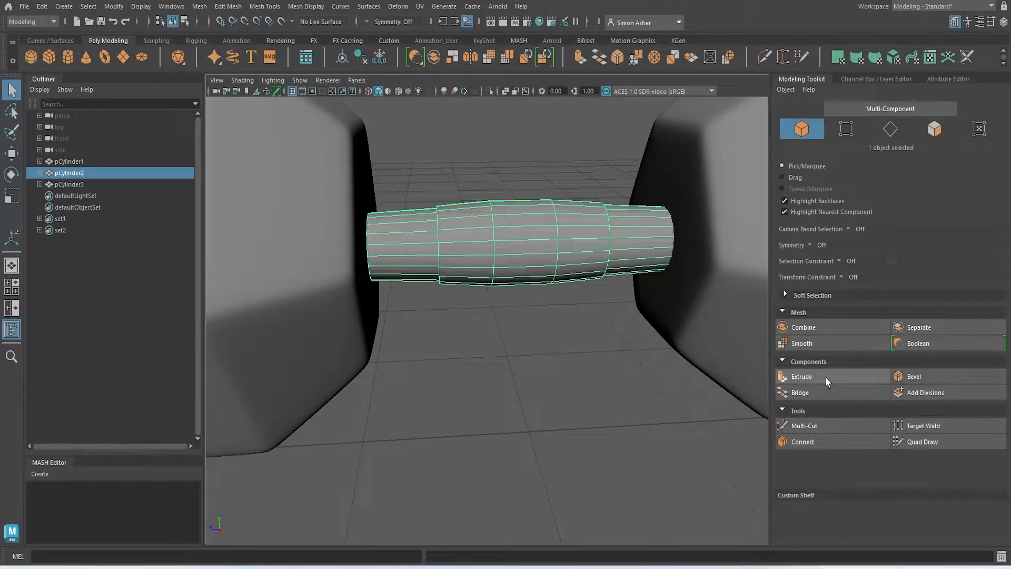
pyautogui.click(826, 423)
pyautogui.scroll(3, 421, 227)
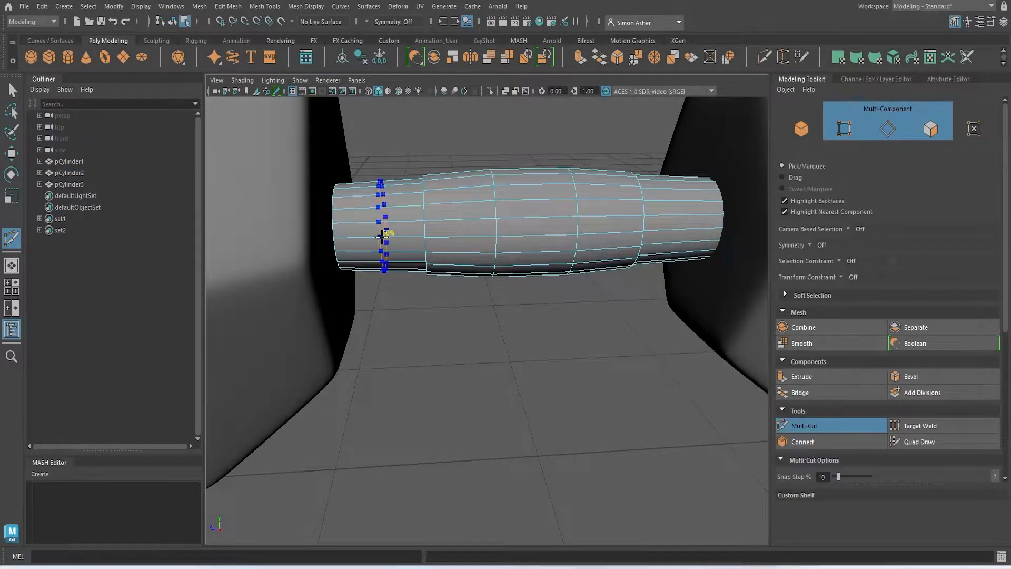
pyautogui.keyDown('ctrl'); pyautogui.click(714, 212); pyautogui.keyUp('ctrl')
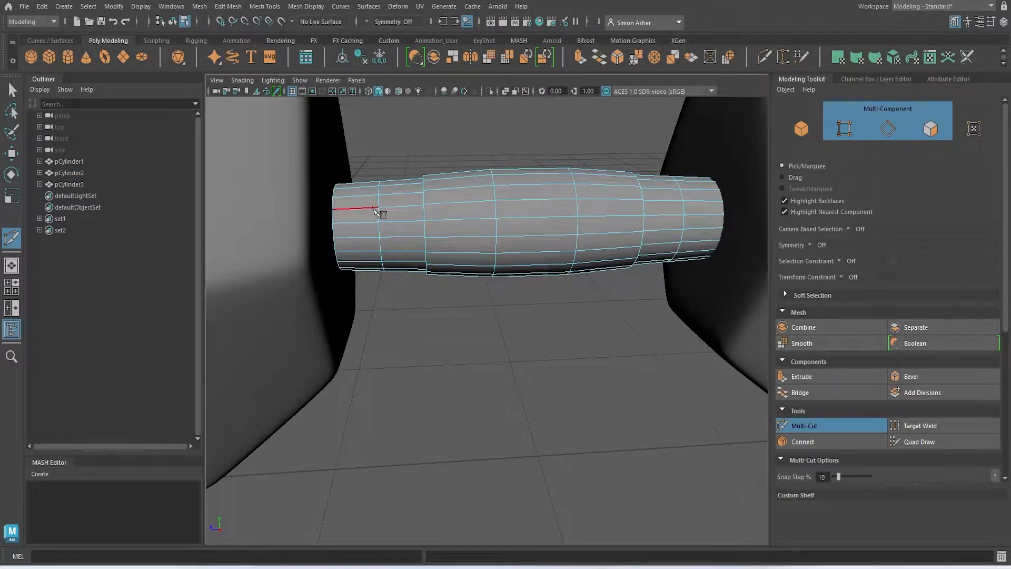
# Bevel the two edge loops on the handle's end sections with a fraction of 0.19
pyautogui.press('w')
pyautogui.moveTo(413, 145); pyautogui.dragTo(415, 132, button='right')
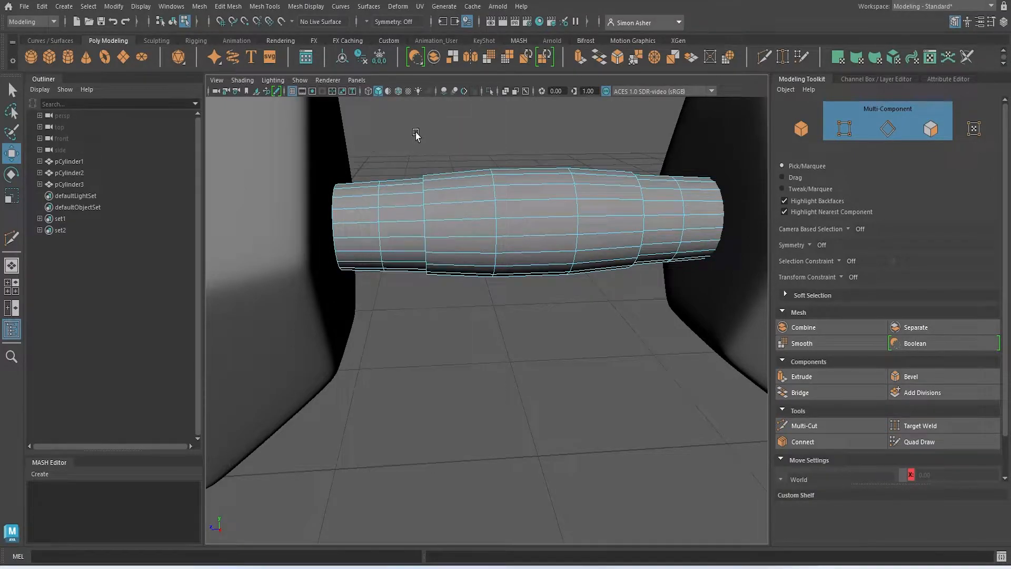
pyautogui.click(378, 215)
pyautogui.doubleClick(379, 235)
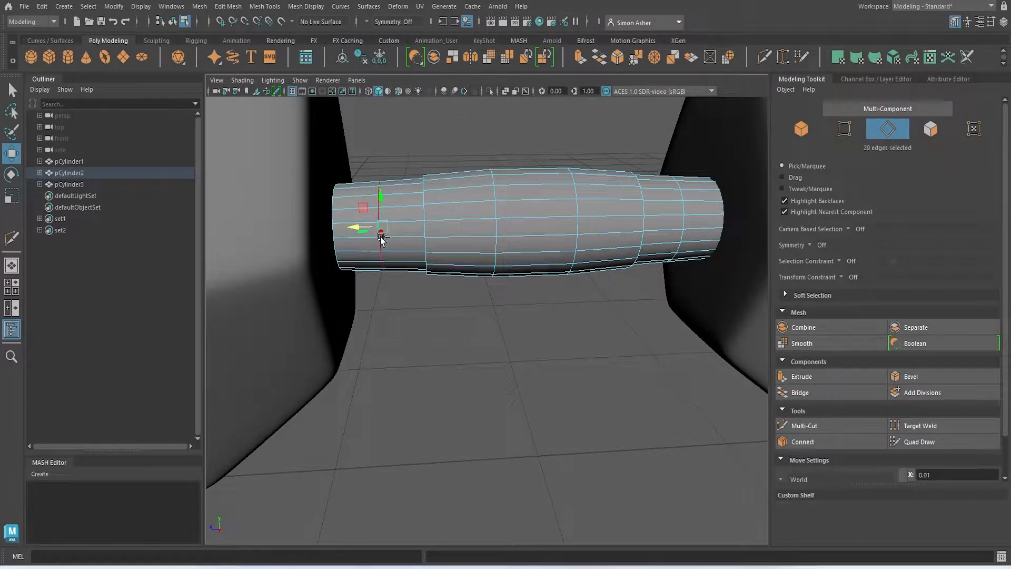
pyautogui.keyDown('shift'); pyautogui.click(685, 195); pyautogui.keyUp('shift')
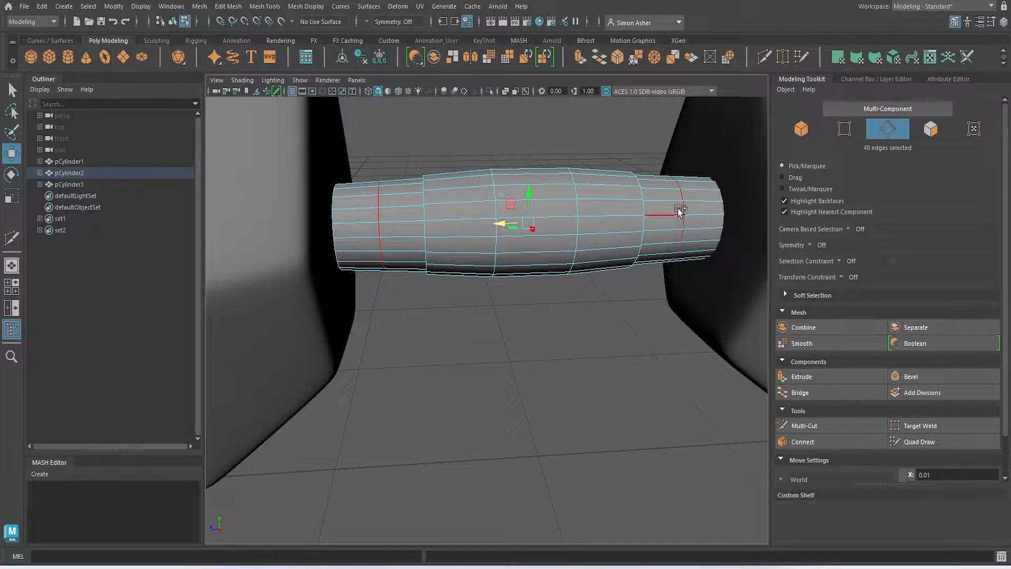
pyautogui.hotkey('ctrl', 'b')
pyautogui.keyDown('alt'); pyautogui.moveTo(645, 241); pyautogui.dragTo(613, 265); pyautogui.keyUp('alt')
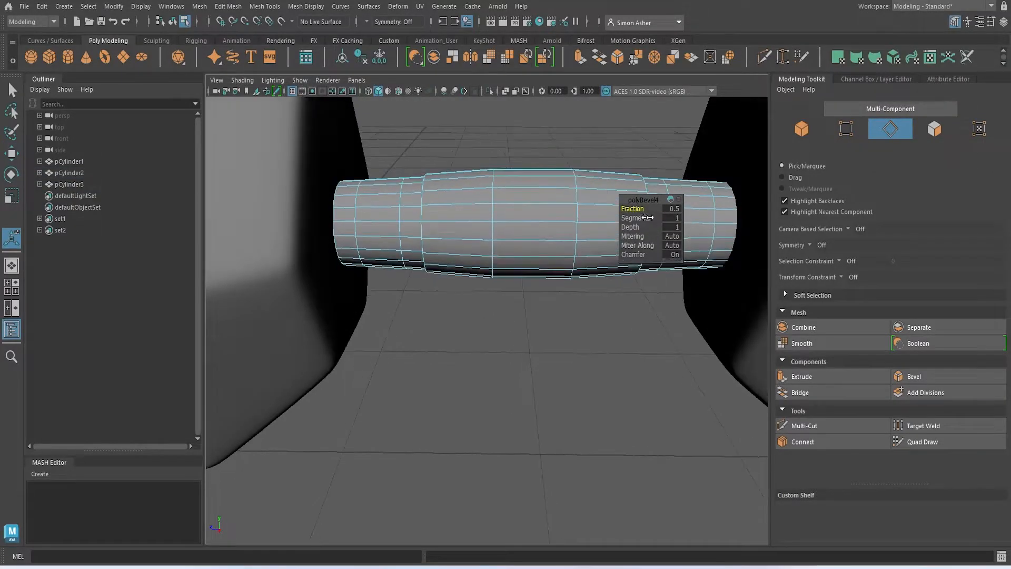
pyautogui.moveTo(632, 208); pyautogui.dragTo(620, 217)
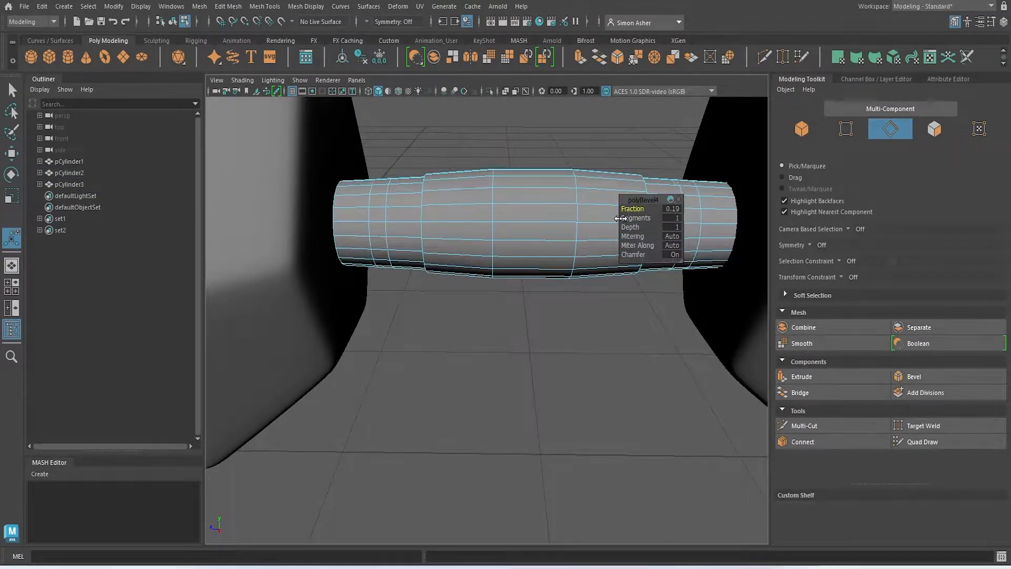
# Extrude the narrow face ring on each end section of the handle with a thickness of 0.01 and return to object mode
pyautogui.rightClick(418, 138)
pyautogui.moveTo(415, 152); pyautogui.dragTo(417, 167, button='right')
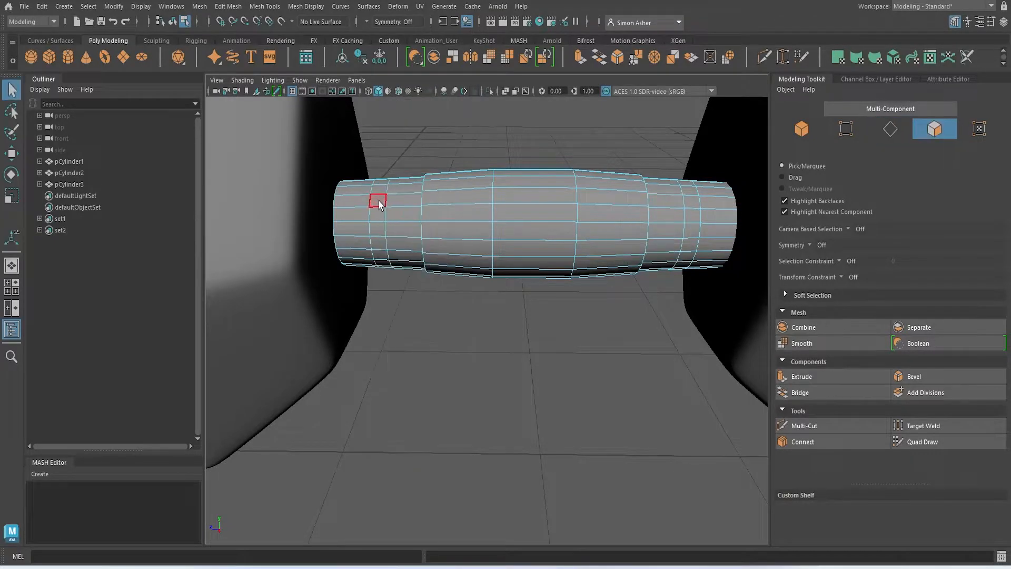
pyautogui.doubleClick(382, 216)
pyautogui.keyDown('shift'); pyautogui.doubleClick(696, 216); pyautogui.keyUp('shift')
pyautogui.hotkey('ctrl', 'e')
pyautogui.keyDown('alt'); pyautogui.moveTo(663, 273); pyautogui.dragTo(634, 274); pyautogui.keyUp('alt')
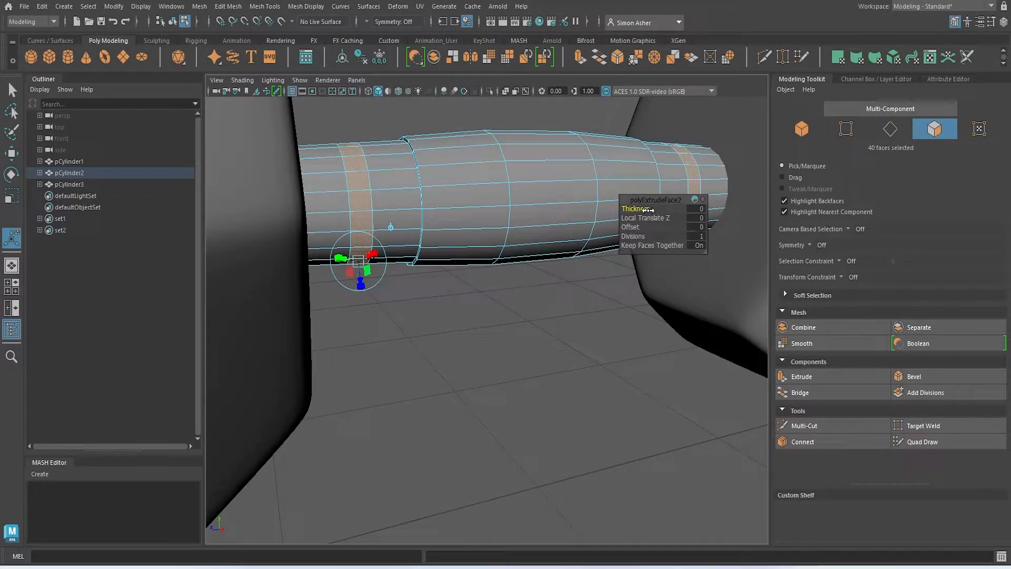
pyautogui.moveTo(647, 211); pyautogui.dragTo(648, 212)
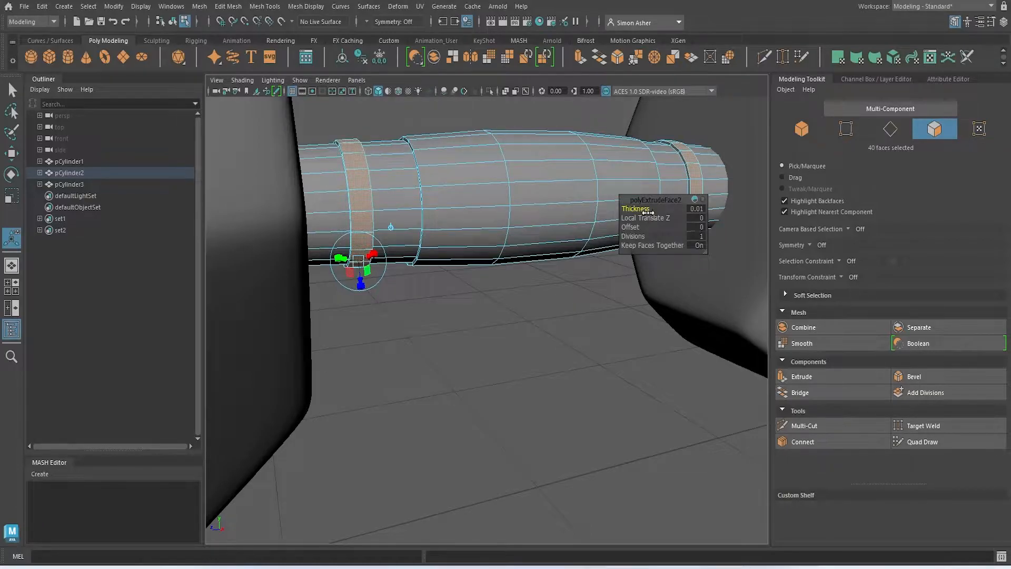
pyautogui.moveTo(563, 317); pyautogui.dragTo(568, 305, button='right')
# Save the scene as a Maya Binary file named dumbell
pyautogui.keyDown('alt'); pyautogui.moveTo(568, 304); pyautogui.dragTo(498, 299); pyautogui.keyUp('alt')
pyautogui.scroll(-4, 526, 317)
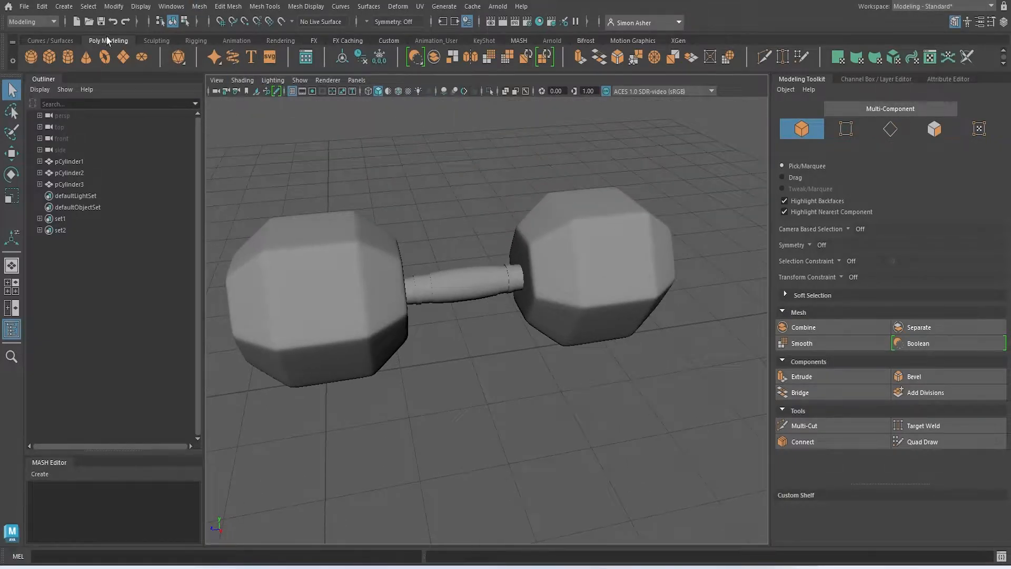
pyautogui.click(24, 7)
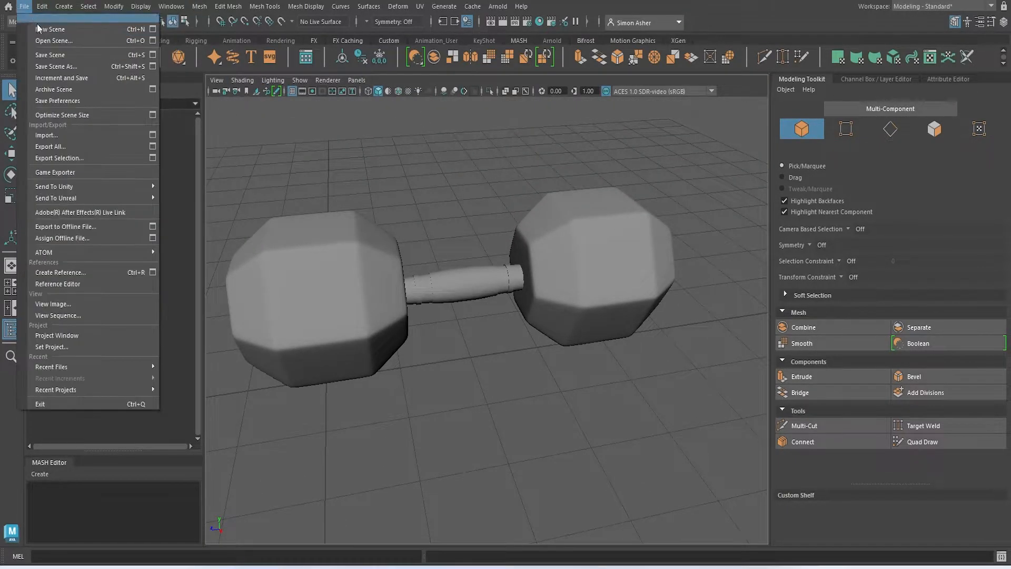
pyautogui.click(53, 56)
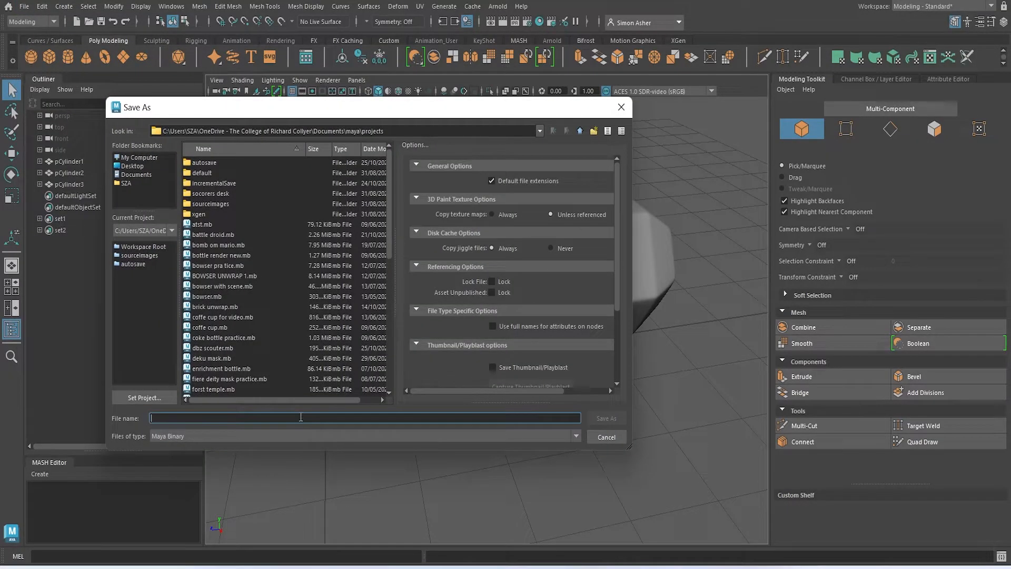
pyautogui.write('dumbell')
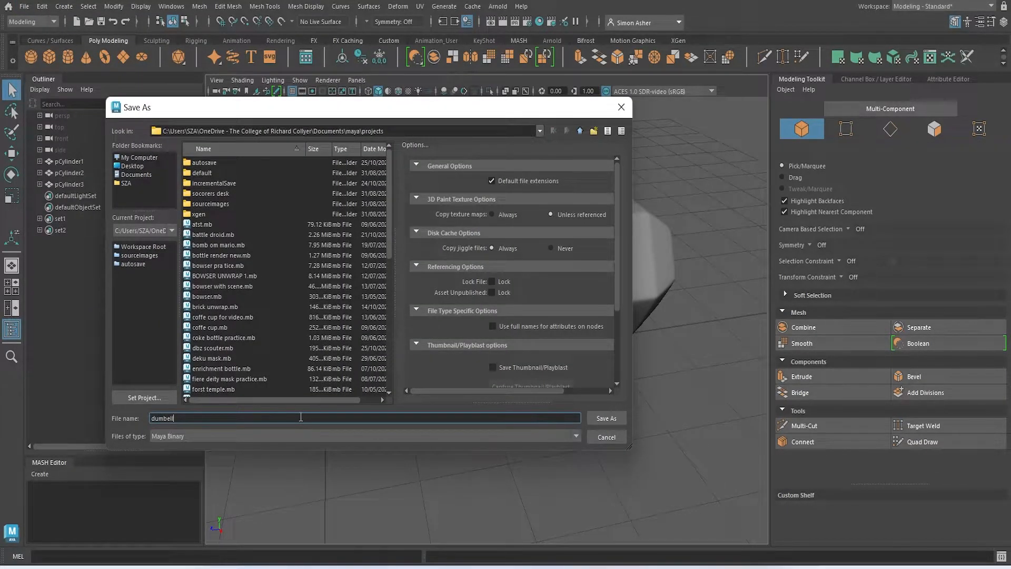
pyautogui.press('Return')
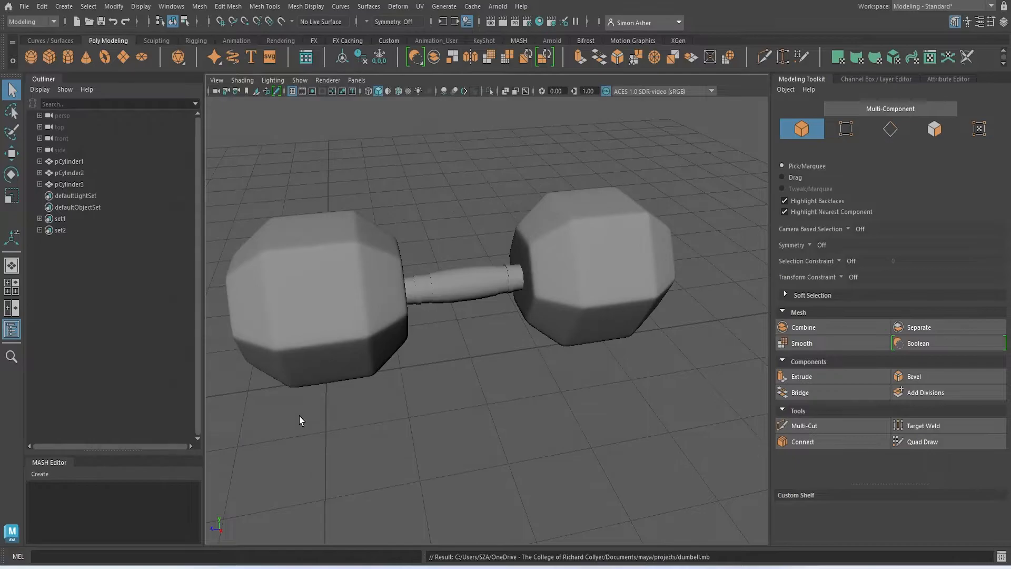
# Try extruding the upper side face of the near head inward with a thickness of -0.02
pyautogui.keyDown('alt'); pyautogui.moveTo(401, 354); pyautogui.dragTo(418, 320); pyautogui.keyUp('alt')
pyautogui.click(398, 311)
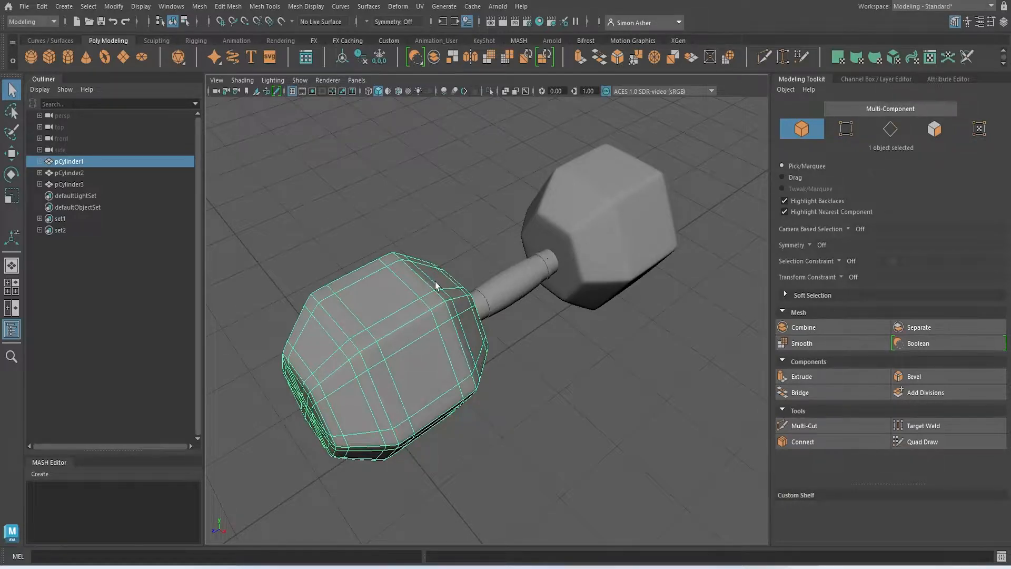
pyautogui.keyDown('alt'); pyautogui.moveTo(435, 281); pyautogui.dragTo(411, 321); pyautogui.keyUp('alt')
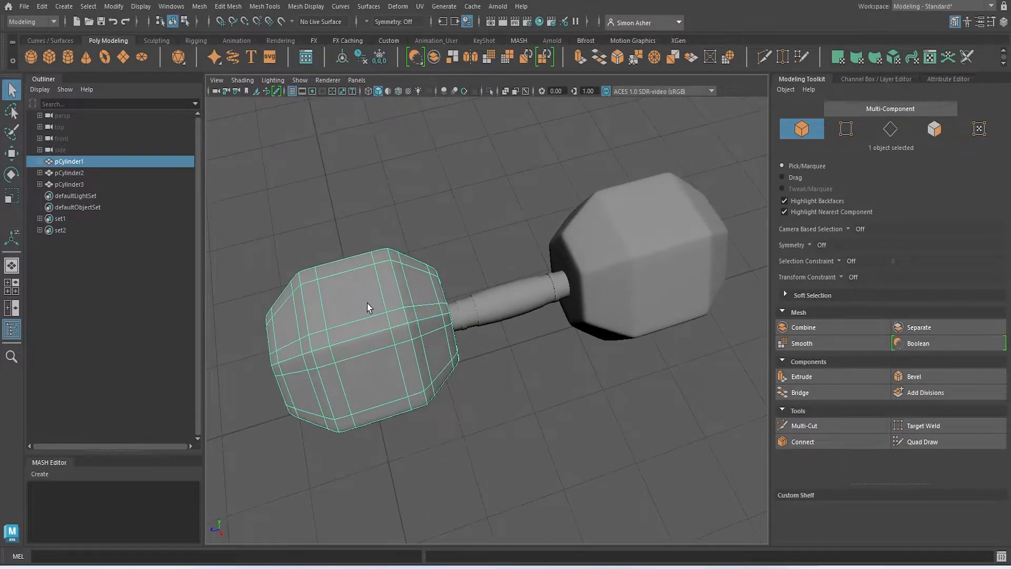
pyautogui.moveTo(367, 303); pyautogui.dragTo(368, 277, button='right')
pyautogui.click(353, 299)
pyautogui.moveTo(353, 299)
pyautogui.keyDown('alt'); pyautogui.mouseDown()
pyautogui.moveTo(360, 309)
pyautogui.moveTo(358, 300)
pyautogui.mouseUp(); pyautogui.keyUp('alt')
pyautogui.hotkey('ctrl', 'e')
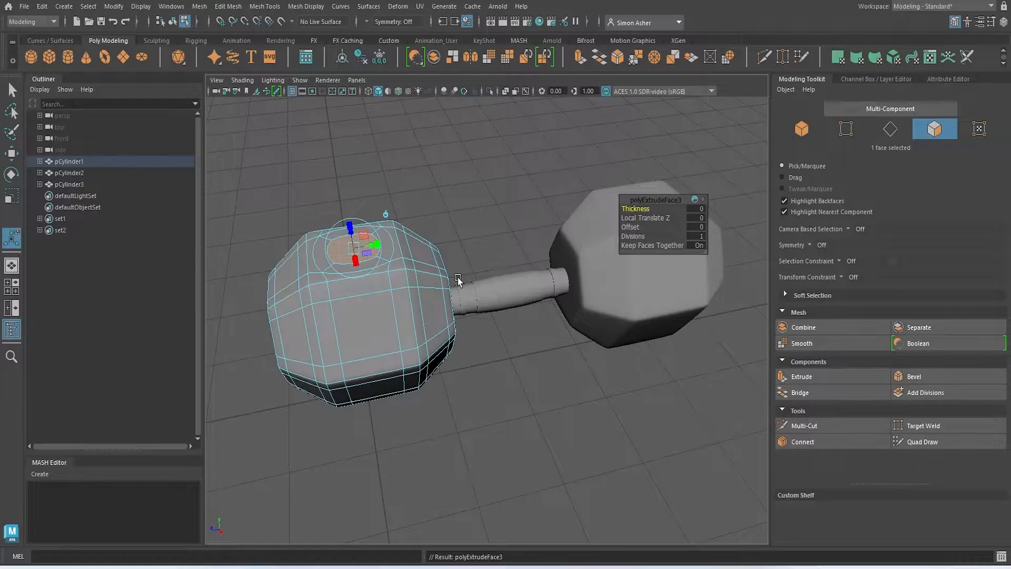
pyautogui.press('1')
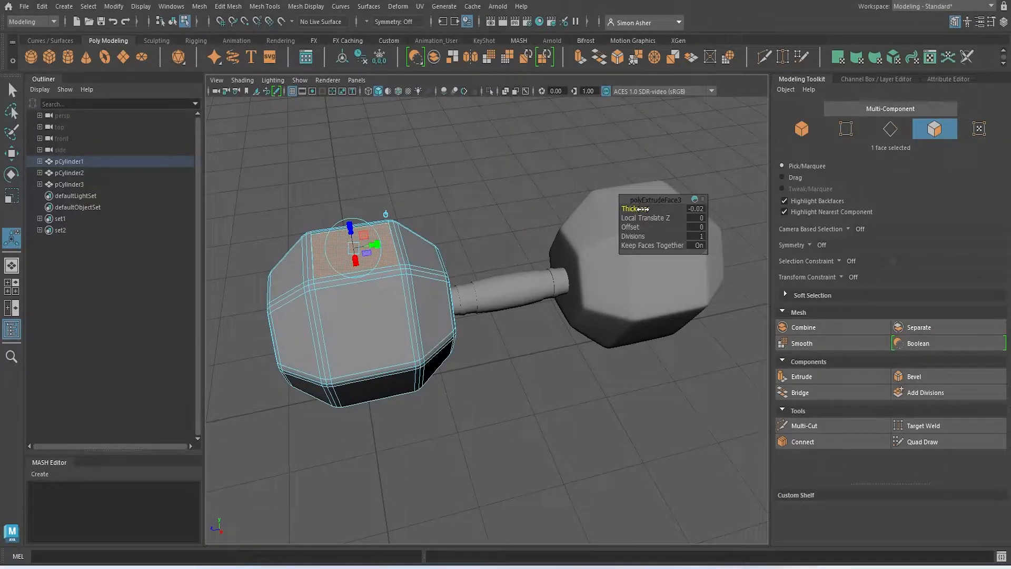
# Return to object mode and preview the near head smoothed to check the recessed face
pyautogui.moveTo(435, 179)
pyautogui.mouseDown(button='right')
pyautogui.moveTo(449, 169)
pyautogui.moveTo(426, 180)
pyautogui.moveTo(442, 169)
pyautogui.mouseUp(button='right')
pyautogui.click(450, 169)
pyautogui.click(407, 276)
pyautogui.press('3')
pyautogui.click(442, 170)
pyautogui.keyDown('alt'); pyautogui.moveTo(442, 170); pyautogui.dragTo(473, 182); pyautogui.keyUp('alt')
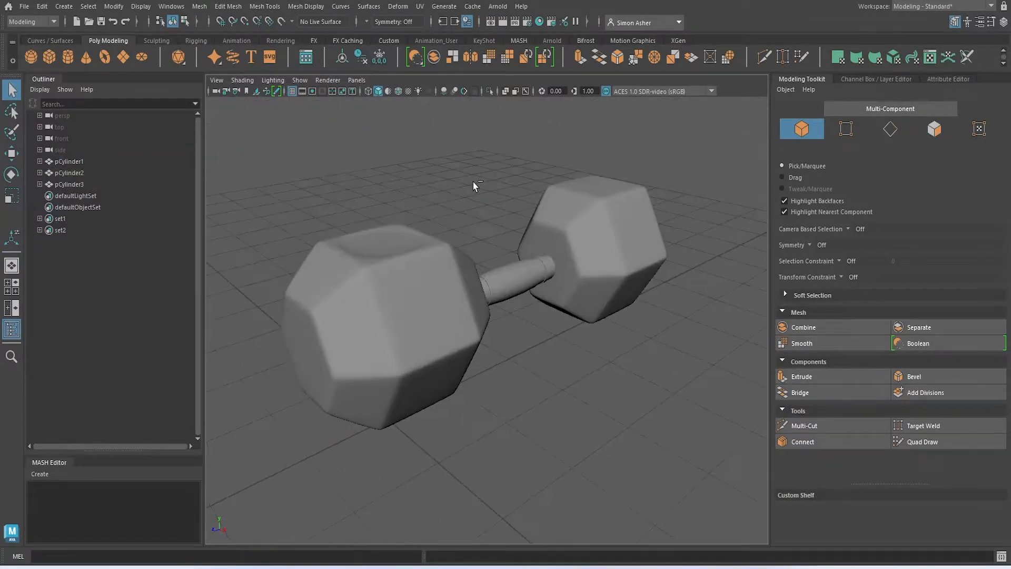
# Undo the inward face extrusion on the near head
pyautogui.hotkey('ctrl', 'z')
pyautogui.hotkey('ctrl', 'z')
pyautogui.hotkey('ctrl', 'z')
pyautogui.hotkey('ctrl', 'z')
pyautogui.hotkey('ctrl', 'z')
pyautogui.hotkey('ctrl', 'z')
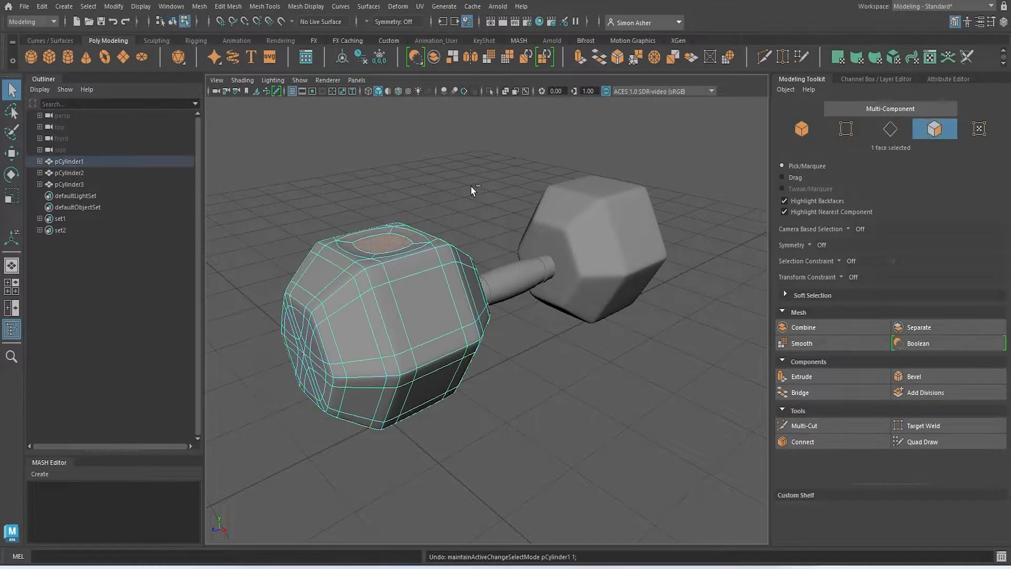
pyautogui.hotkey('ctrl', 'z')
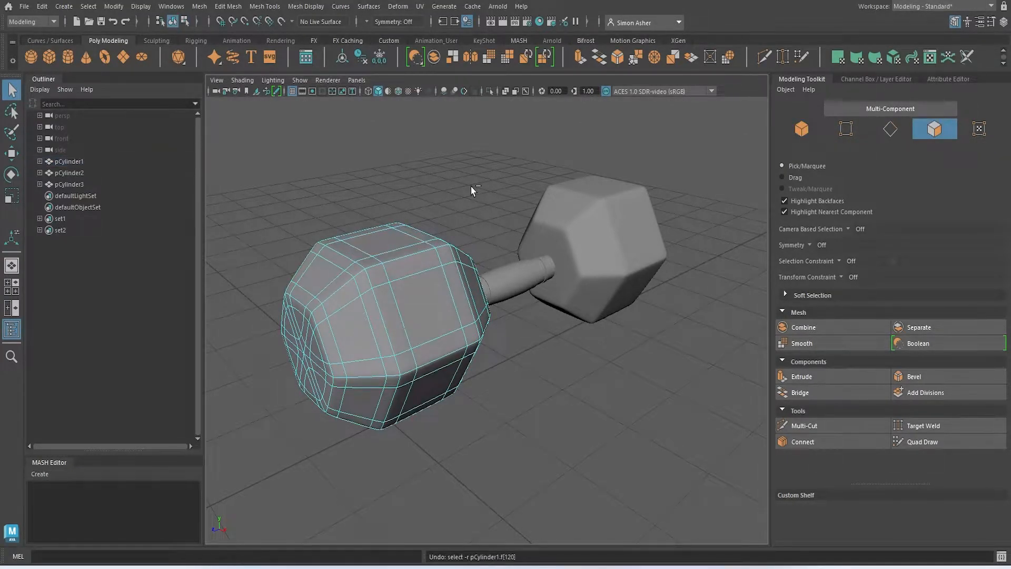
# Return to object mode and delete the UVs of both heads and the handle
pyautogui.moveTo(471, 187); pyautogui.dragTo(524, 171, button='right')
pyautogui.click(416, 273)
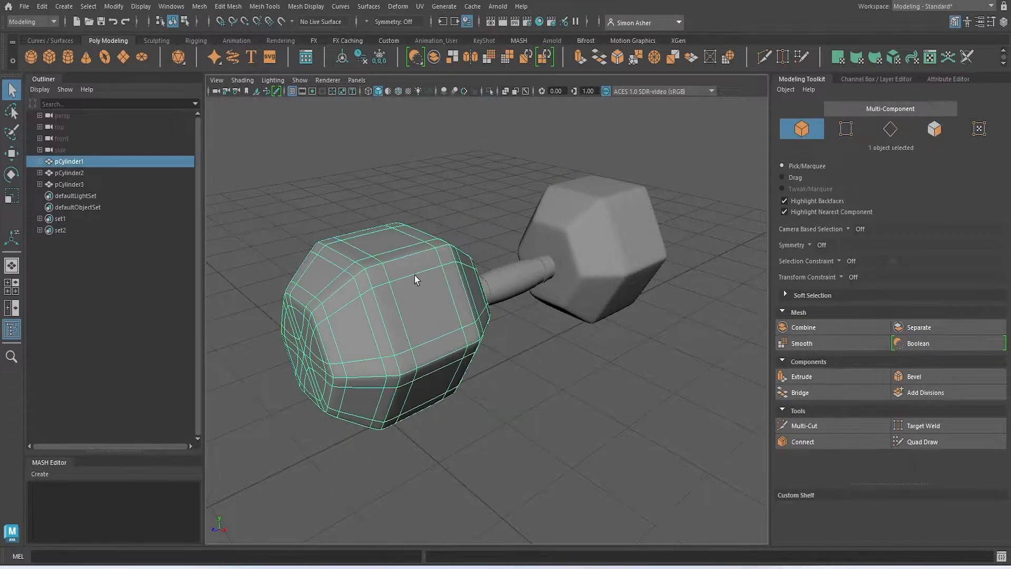
pyautogui.click(442, 218)
pyautogui.keyDown('alt'); pyautogui.moveTo(442, 218); pyautogui.dragTo(747, 416); pyautogui.keyUp('alt')
pyautogui.click(387, 297)
pyautogui.click(420, 6)
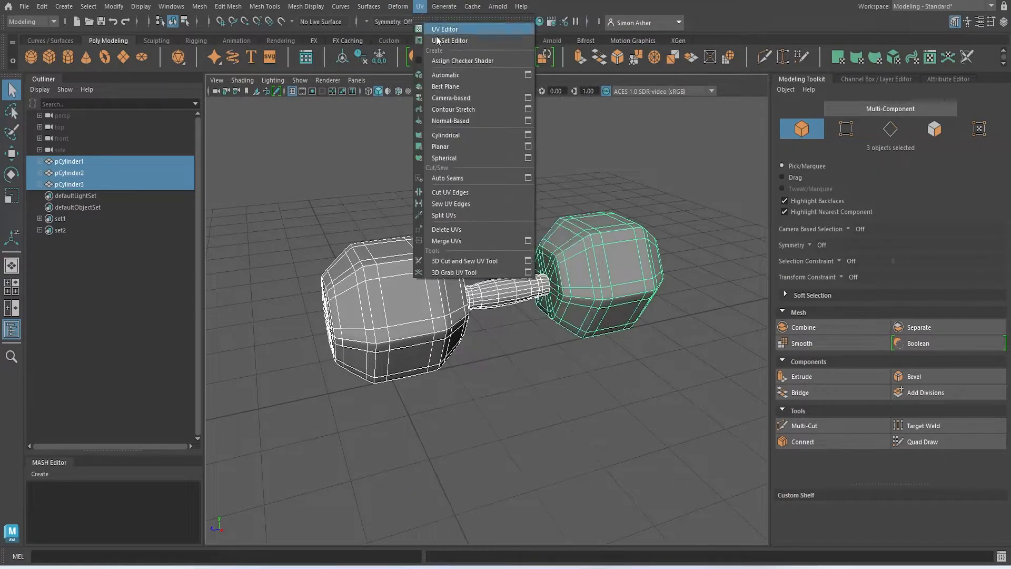
pyautogui.click(476, 229)
# Open the UV Editor for the near head and apply an automatic UV projection to it
pyautogui.click(419, 293)
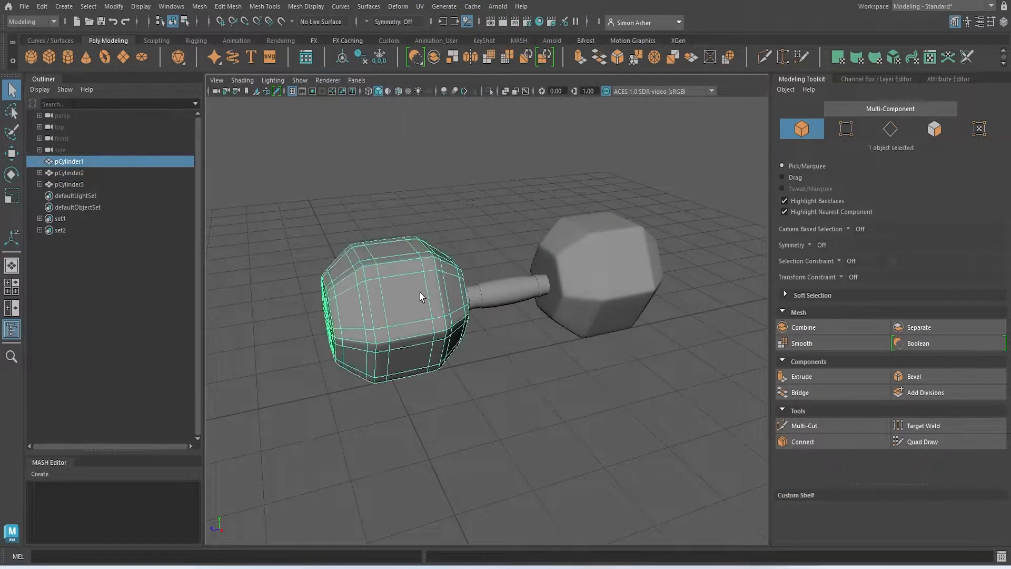
pyautogui.click(418, 8)
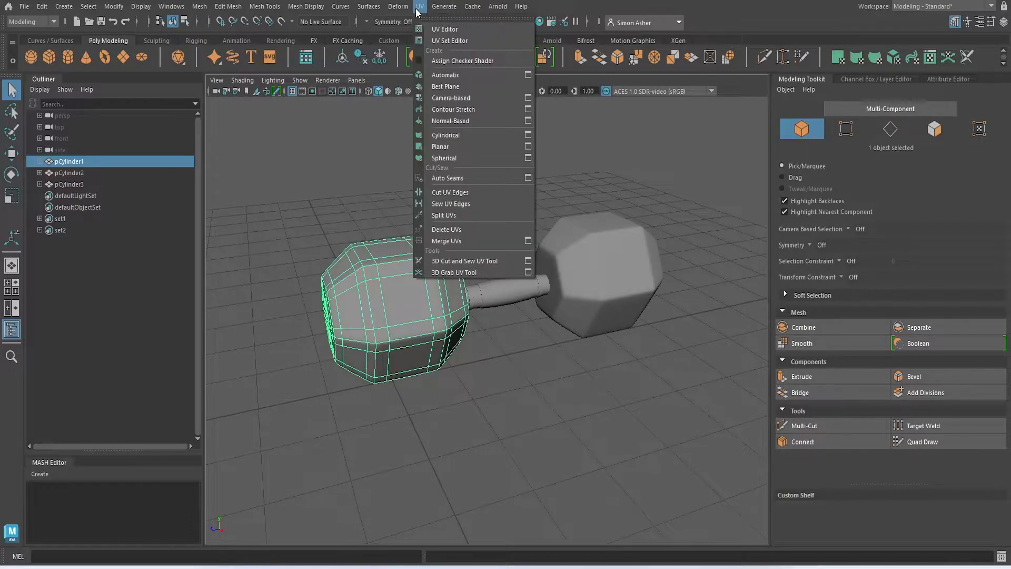
pyautogui.click(441, 33)
pyautogui.keyDown('alt'); pyautogui.moveTo(431, 249); pyautogui.dragTo(406, 235, button='middle'); pyautogui.keyUp('alt')
pyautogui.moveTo(410, 191); pyautogui.dragTo(433, 179, button='right')
pyautogui.click(432, 181)
pyautogui.click(386, 276)
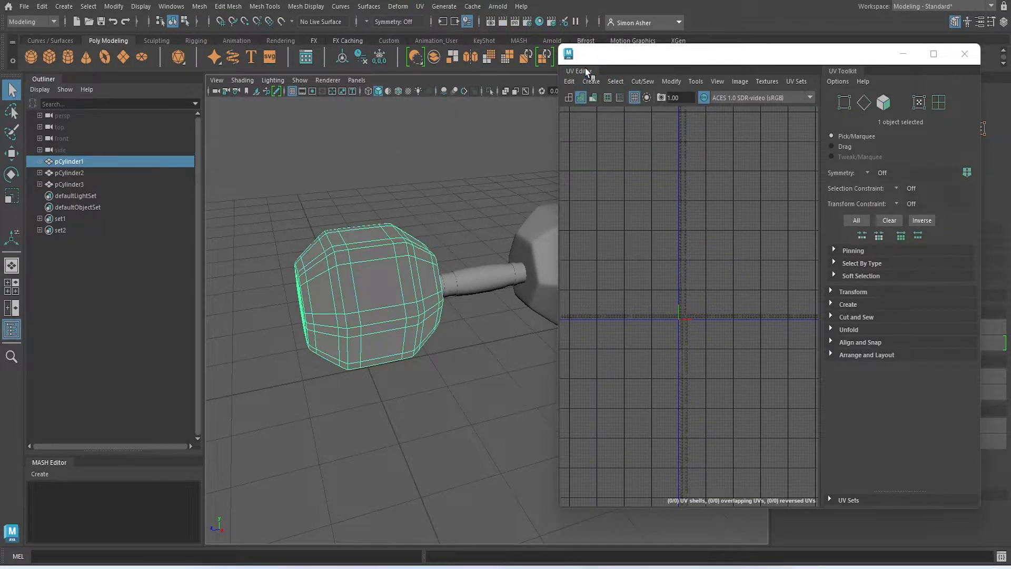
pyautogui.click(590, 82)
pyautogui.click(615, 124)
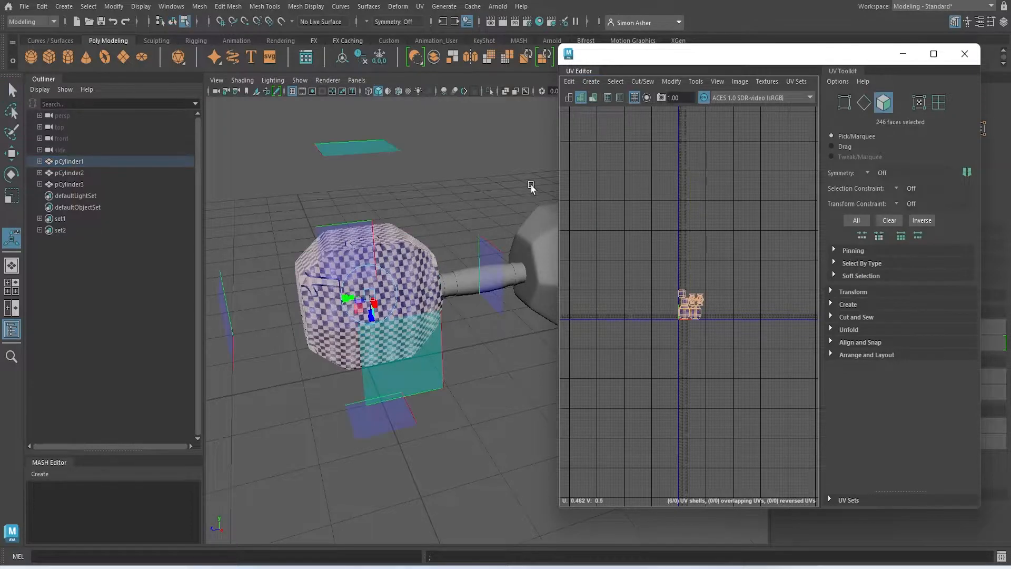
# Sew one hexagonal end shell of the near head's UVs to a rectangular side shell along a shared edge
pyautogui.click(632, 314)
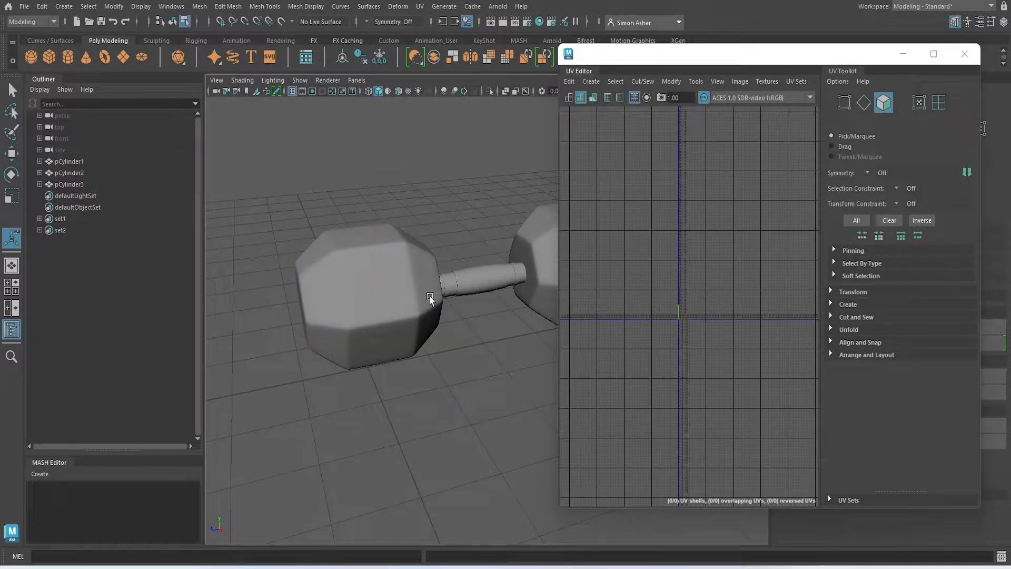
pyautogui.click(404, 289)
pyautogui.scroll(5, 711, 278)
pyautogui.moveTo(693, 186); pyautogui.dragTo(700, 370, button='right')
pyautogui.click(605, 217)
# Move the joined hexagonal and rectangular UV shell up, clear of the other shells
pyautogui.moveTo(662, 210); pyautogui.dragTo(623, 192, button='right')
pyautogui.click(671, 289)
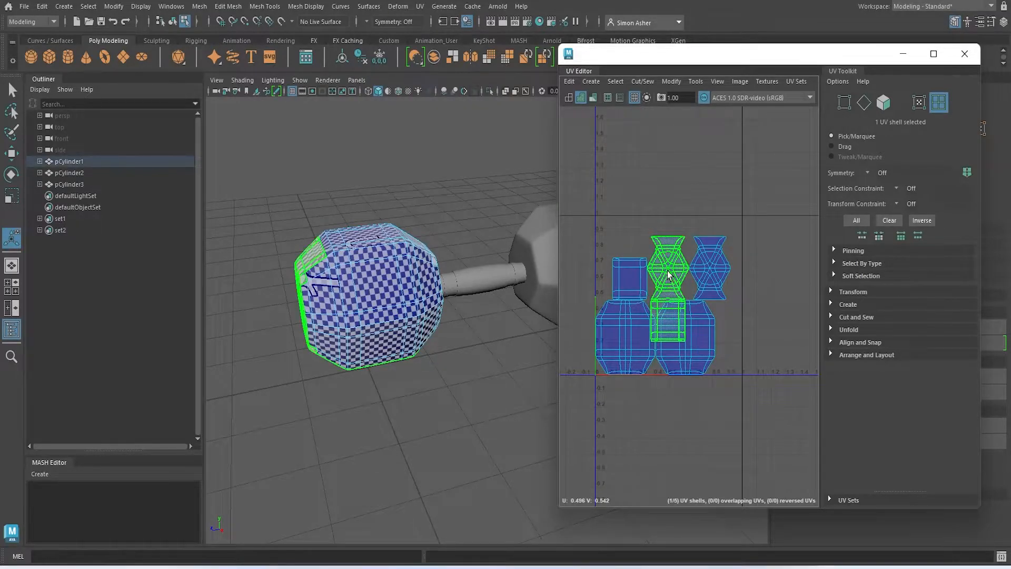
pyautogui.press('w')
pyautogui.moveTo(669, 287); pyautogui.dragTo(652, 199)
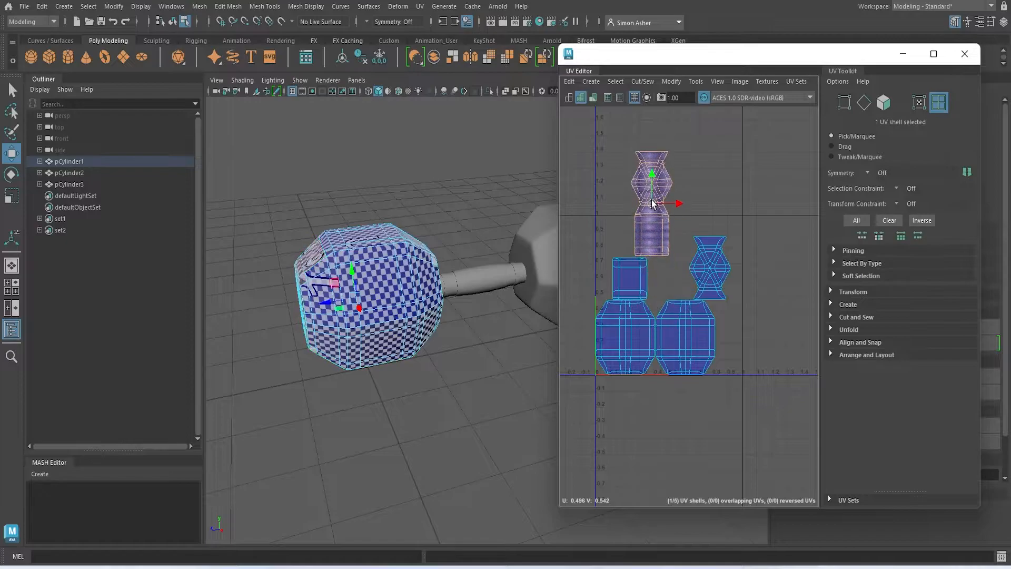
# Move and sew the remaining rectangular and hexagonal UV shells onto the joined shell to form one vertical strip
pyautogui.click(713, 198)
pyautogui.moveTo(712, 195); pyautogui.dragTo(685, 158, button='right')
pyautogui.click(656, 151)
pyautogui.moveTo(721, 187); pyautogui.dragTo(775, 374, button='right')
pyautogui.click(644, 254)
pyautogui.moveTo(724, 188); pyautogui.dragTo(788, 370, button='right')
pyautogui.click(787, 377)
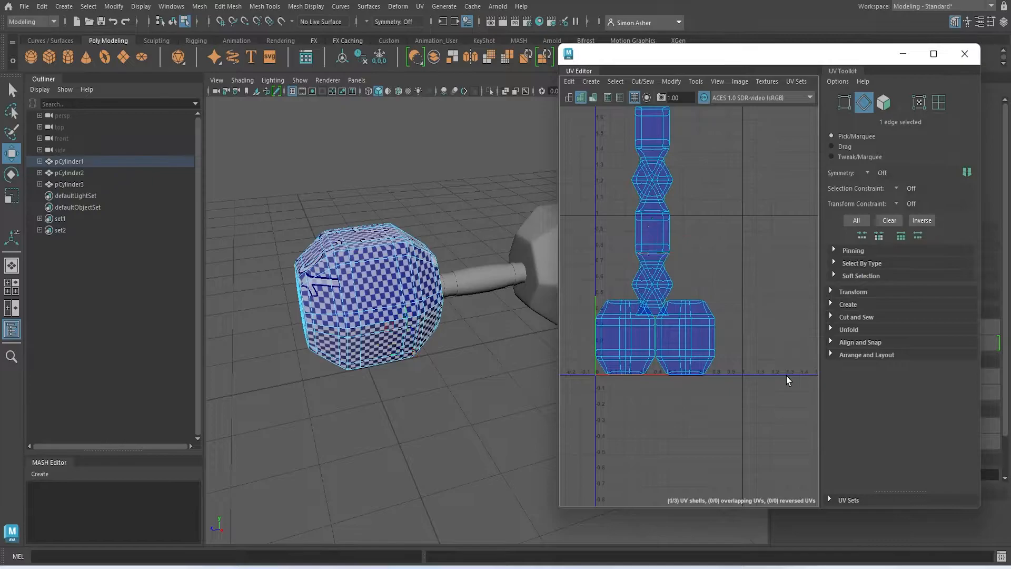
# Move and sew the two large side shells onto opposite sides of the strip's central rectangle to form a cross
pyautogui.keyDown('shift'); pyautogui.moveTo(750, 259); pyautogui.dragTo(798, 448, button='right'); pyautogui.keyUp('shift')
pyautogui.click(726, 401)
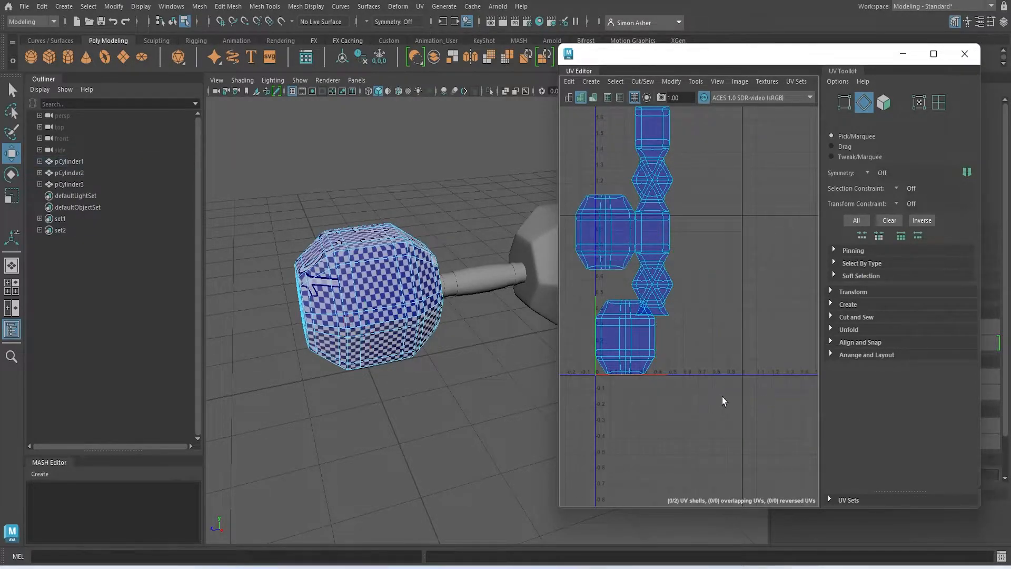
pyautogui.click(592, 330)
pyautogui.moveTo(733, 317); pyautogui.dragTo(751, 414, button='right')
pyautogui.moveTo(801, 492); pyautogui.dragTo(800, 506, button='right')
# Examine the near head's sewn UV layout and the checker pattern around its surface for seams and distortion
pyautogui.scroll(-2, 688, 357)
pyautogui.keyDown('alt'); pyautogui.moveTo(439, 340); pyautogui.dragTo(279, 296); pyautogui.keyUp('alt')
pyautogui.scroll(8, 681, 311)
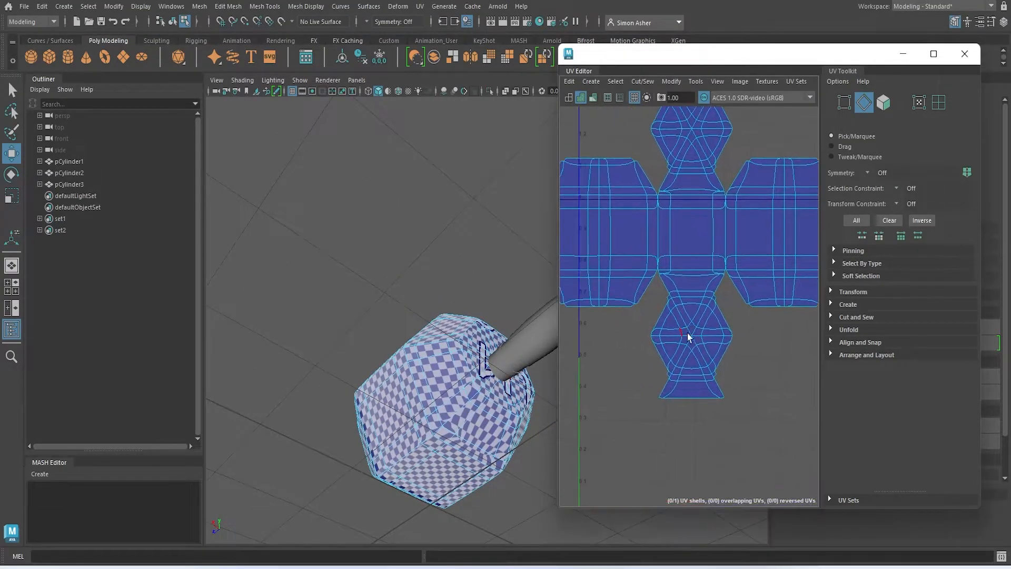
pyautogui.scroll(4, 687, 337)
pyautogui.moveTo(769, 358); pyautogui.dragTo(811, 357, button='right')
pyautogui.moveTo(448, 251); pyautogui.dragTo(506, 221, button='right')
pyautogui.click(435, 362)
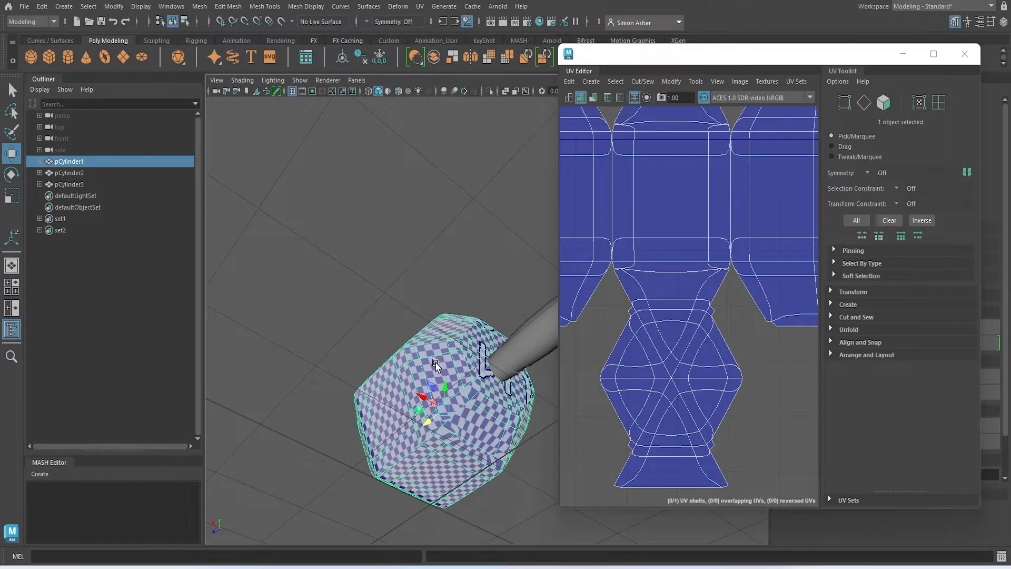
pyautogui.keyDown('alt'); pyautogui.moveTo(454, 370); pyautogui.dragTo(541, 457); pyautogui.keyUp('alt')
pyautogui.scroll(-6, 763, 355)
pyautogui.keyDown('alt'); pyautogui.moveTo(708, 346); pyautogui.dragTo(680, 354, button='middle'); pyautogui.keyUp('alt')
pyautogui.keyDown('alt'); pyautogui.moveTo(440, 364); pyautogui.dragTo(382, 382); pyautogui.keyUp('alt')
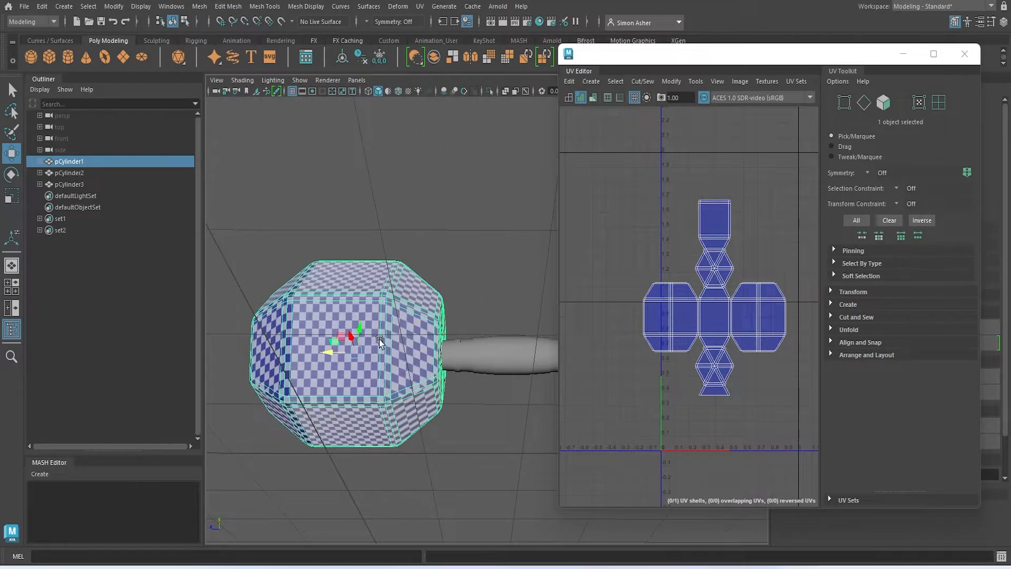
pyautogui.keyDown('alt'); pyautogui.moveTo(347, 337); pyautogui.dragTo(344, 364); pyautogui.keyUp('alt')
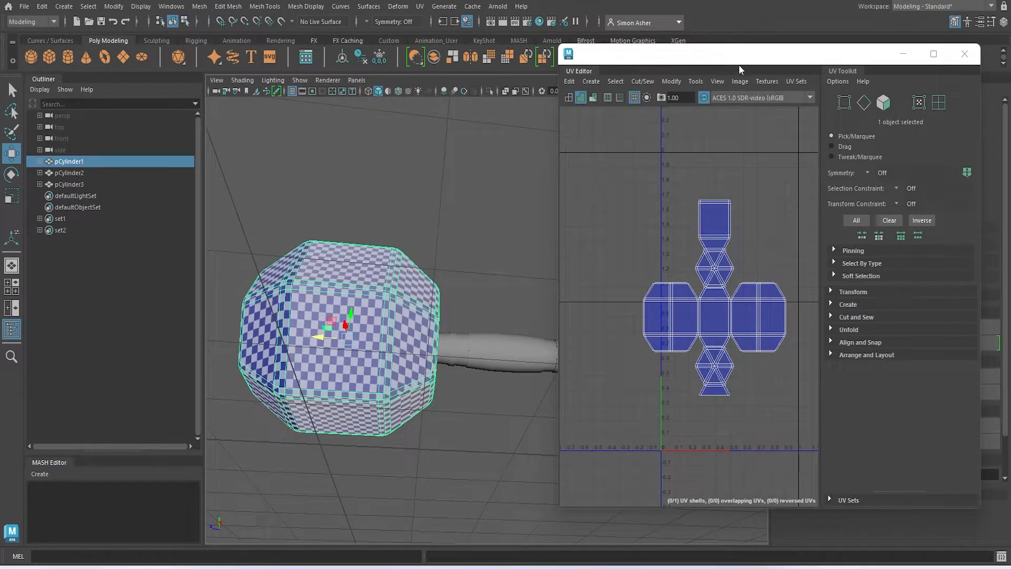
# Return to object mode and delete the dumbbell's far head
pyautogui.scroll(-4, 458, 221)
pyautogui.keyDown('alt'); pyautogui.moveTo(458, 222); pyautogui.dragTo(383, 210, button='middle'); pyautogui.keyUp('alt')
pyautogui.moveTo(383, 209); pyautogui.dragTo(410, 194, button='right')
pyautogui.click(410, 202)
pyautogui.keyDown('alt'); pyautogui.moveTo(411, 202); pyautogui.dragTo(359, 263); pyautogui.keyUp('alt')
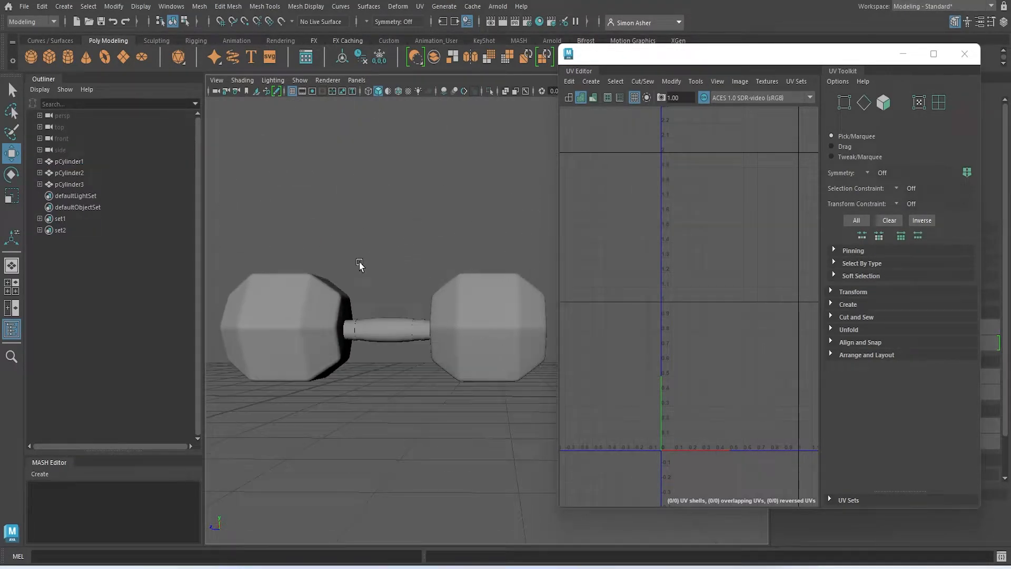
pyautogui.click(488, 323)
pyautogui.press('Delete')
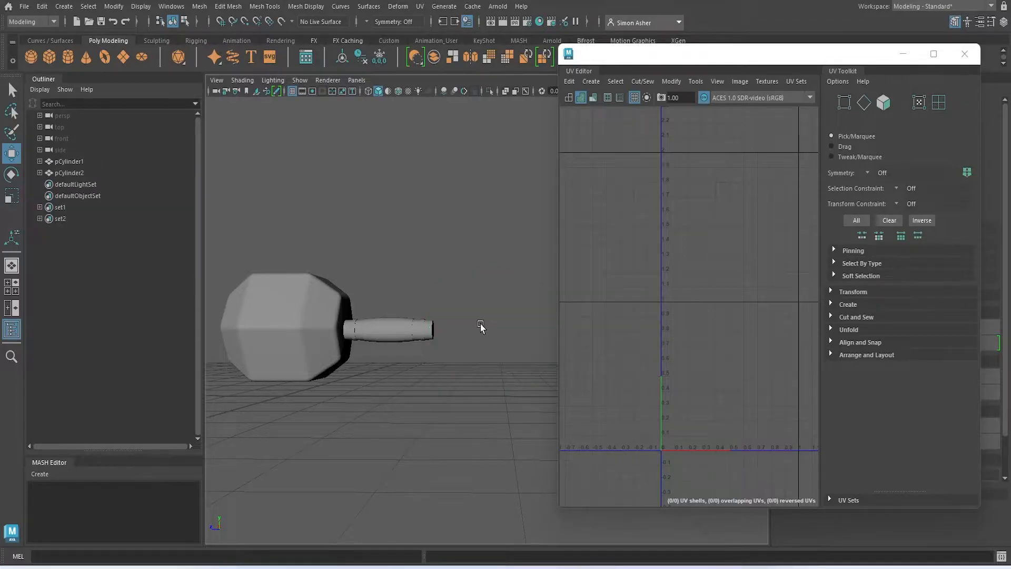
# Duplicate the unwrapped head in the top view and move the copy to the opposite end of the handle
pyautogui.click(295, 340)
pyautogui.press('space')
pyautogui.moveTo(387, 228); pyautogui.dragTo(358, 230)
pyautogui.keyDown('alt'); pyautogui.moveTo(419, 319); pyautogui.dragTo(305, 327, button='middle'); pyautogui.keyUp('alt')
pyautogui.moveTo(470, 237); pyautogui.dragTo(510, 225, button='right')
pyautogui.click(465, 366)
pyautogui.click(413, 452)
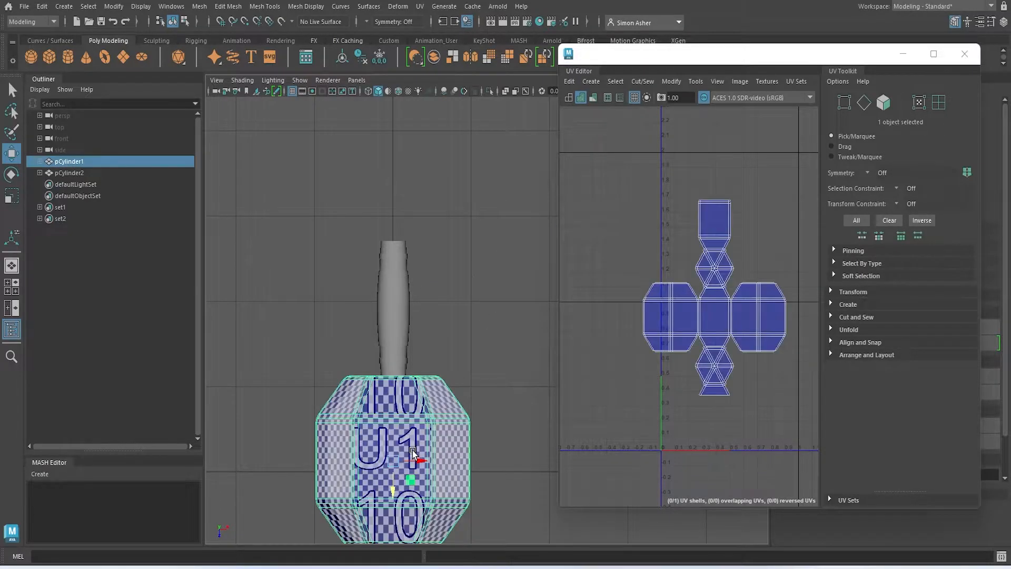
pyautogui.hotkey('ctrl', 'd')
pyautogui.moveTo(388, 486); pyautogui.dragTo(414, 183)
pyautogui.click(499, 325)
pyautogui.press('space')
pyautogui.moveTo(499, 323)
pyautogui.mouseDown()
pyautogui.moveTo(499, 301)
pyautogui.moveTo(512, 313)
pyautogui.mouseUp()
# Isolate the handle and apply a Camera-Based UV projection to it
pyautogui.keyDown('alt'); pyautogui.moveTo(333, 326); pyautogui.dragTo(382, 329, button='right'); pyautogui.keyUp('alt')
pyautogui.click(357, 326)
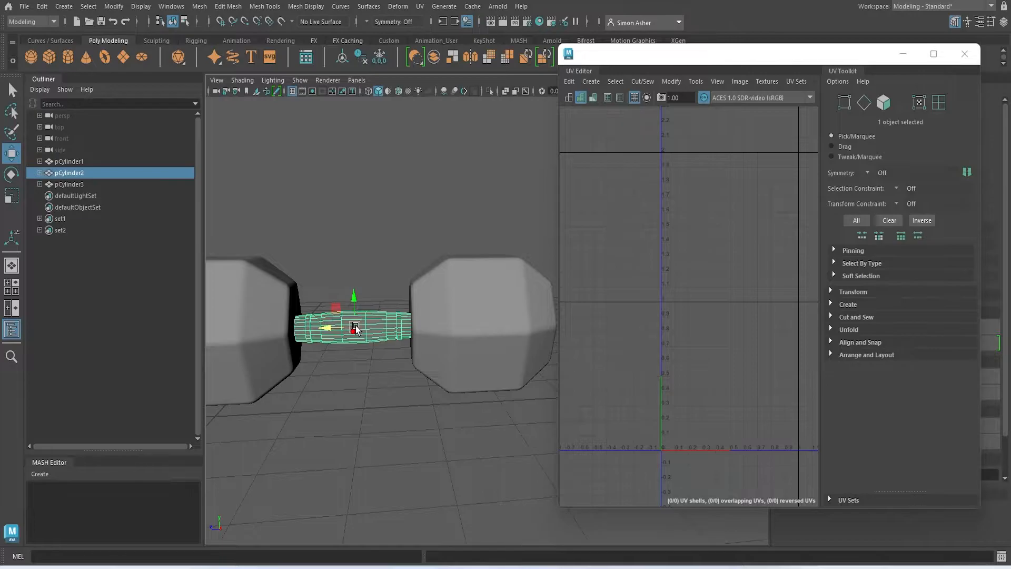
pyautogui.hotkey('ctrl', '1')
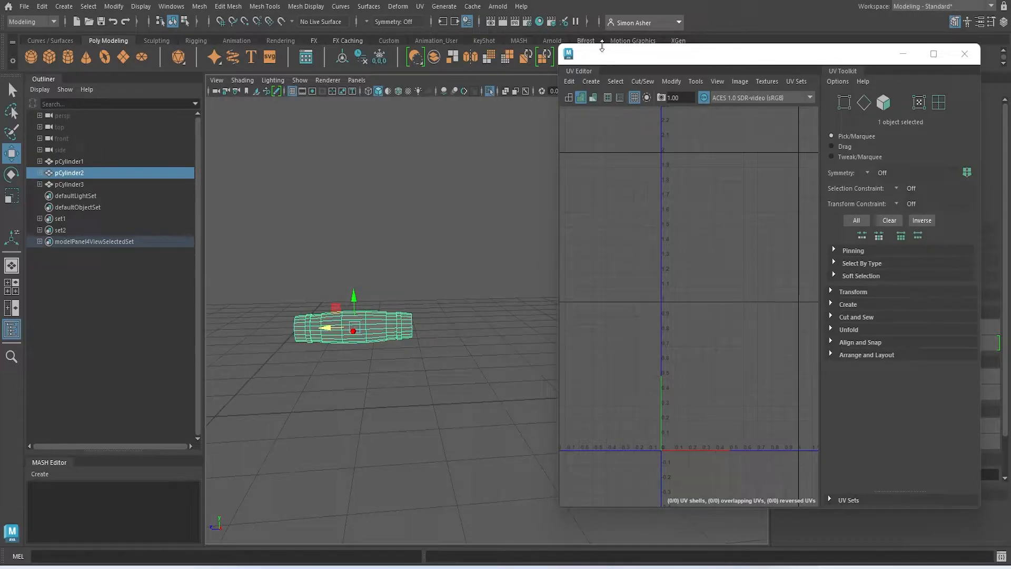
pyautogui.click(592, 81)
pyautogui.click(629, 131)
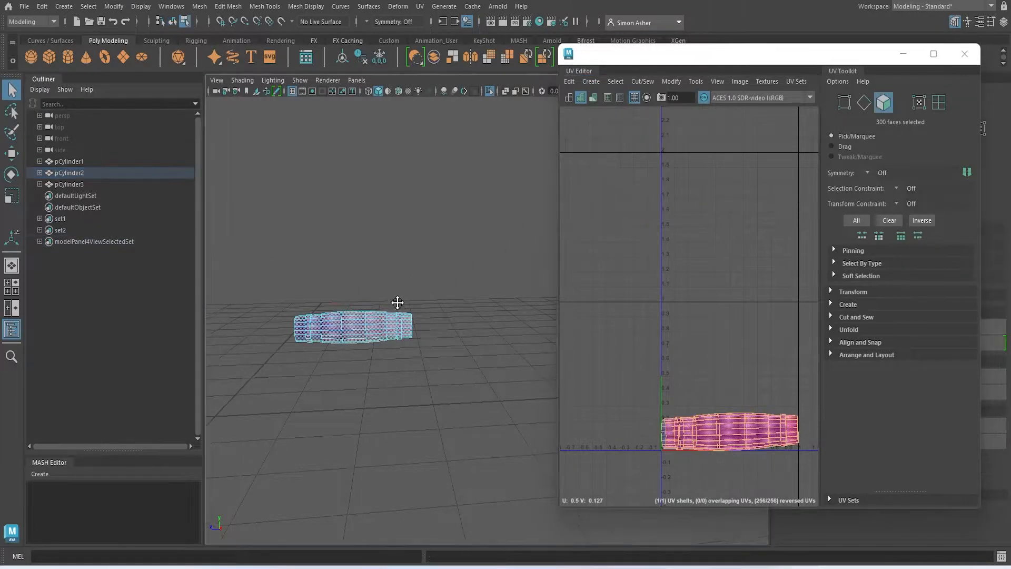
# Select the edge loops along the borders of the raised ring near one end of the handle
pyautogui.scroll(2, 406, 303)
pyautogui.keyDown('alt'); pyautogui.moveTo(407, 302); pyautogui.dragTo(497, 285, button='middle'); pyautogui.keyUp('alt')
pyautogui.scroll(4, 368, 293)
pyautogui.keyDown('alt'); pyautogui.moveTo(370, 296); pyautogui.dragTo(397, 162); pyautogui.keyUp('alt')
pyautogui.moveTo(396, 161); pyautogui.dragTo(368, 165, button='right')
pyautogui.scroll(3, 368, 164)
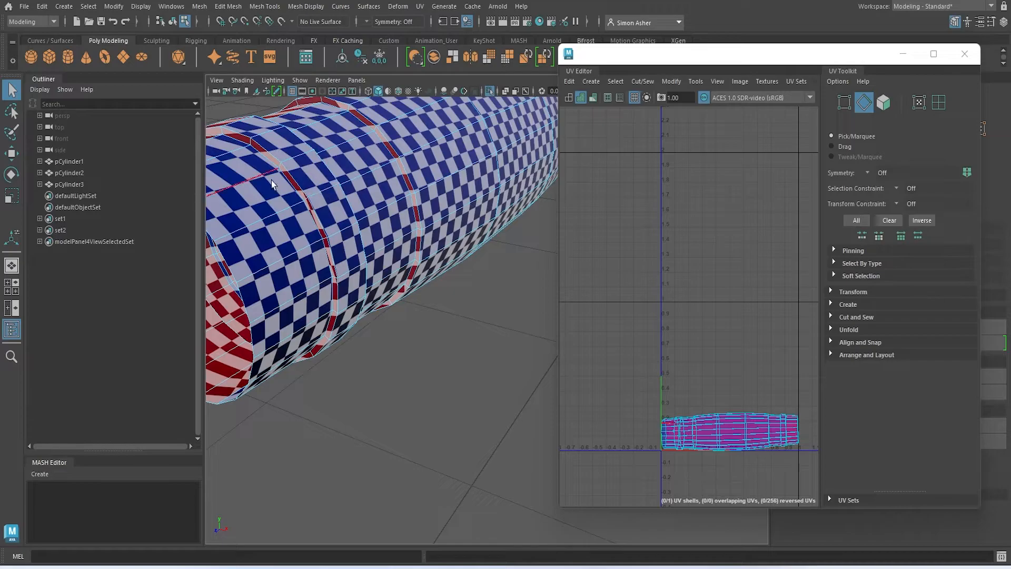
pyautogui.doubleClick(267, 164)
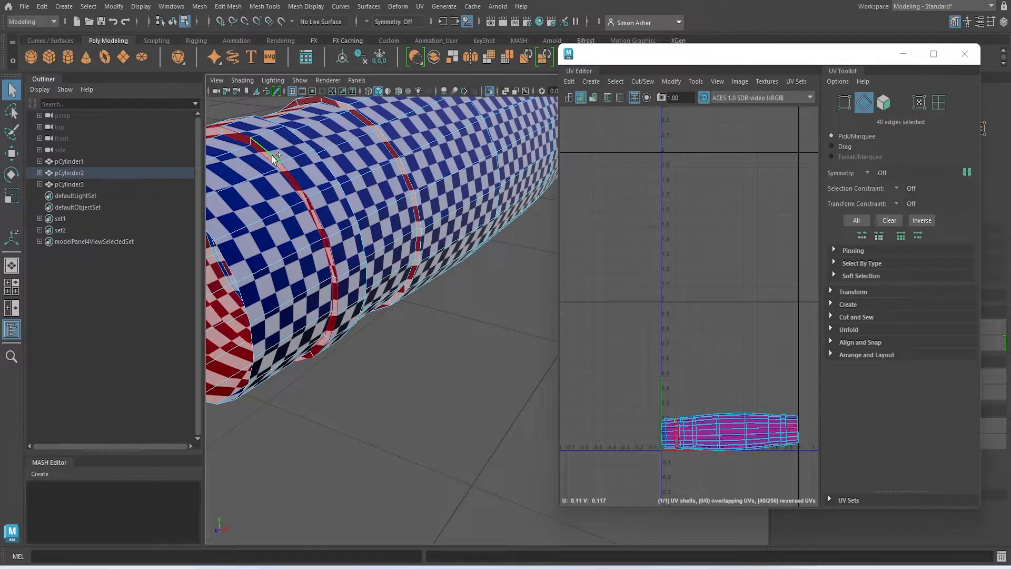
pyautogui.keyDown('alt'); pyautogui.moveTo(296, 156); pyautogui.dragTo(210, 158); pyautogui.keyUp('alt')
pyautogui.scroll(-4, 207, 129)
pyautogui.keyDown('alt'); pyautogui.moveTo(208, 129); pyautogui.dragTo(337, 274, button='middle'); pyautogui.keyUp('alt')
pyautogui.moveTo(424, 291)
pyautogui.keyDown('alt'); pyautogui.mouseDown()
pyautogui.moveTo(413, 296)
pyautogui.moveTo(427, 293)
pyautogui.mouseUp(); pyautogui.keyUp('alt')
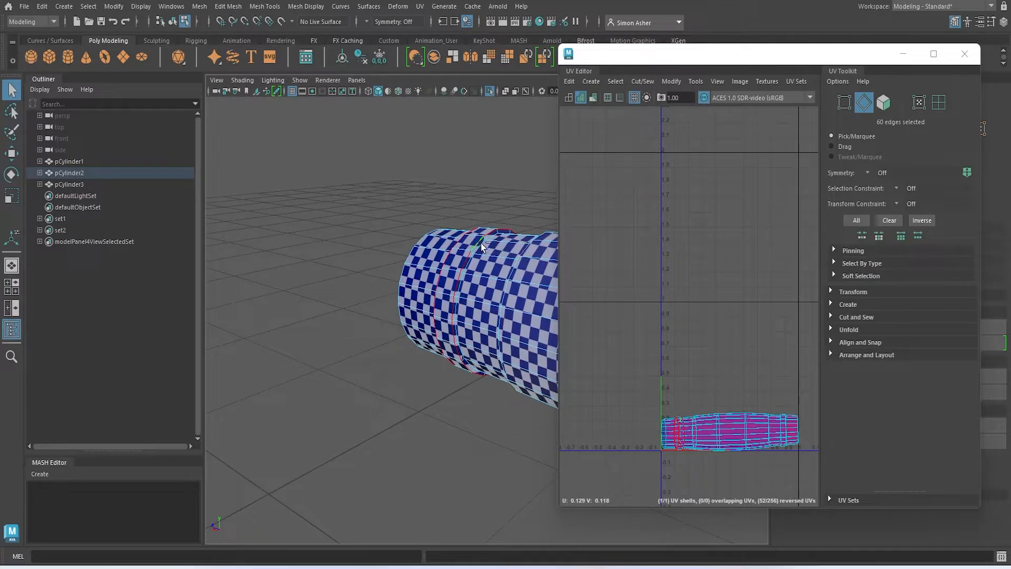
# Add the remaining edge loops around the ring and the step beside the grip at that handle end to the selection
pyautogui.scroll(3, 482, 254)
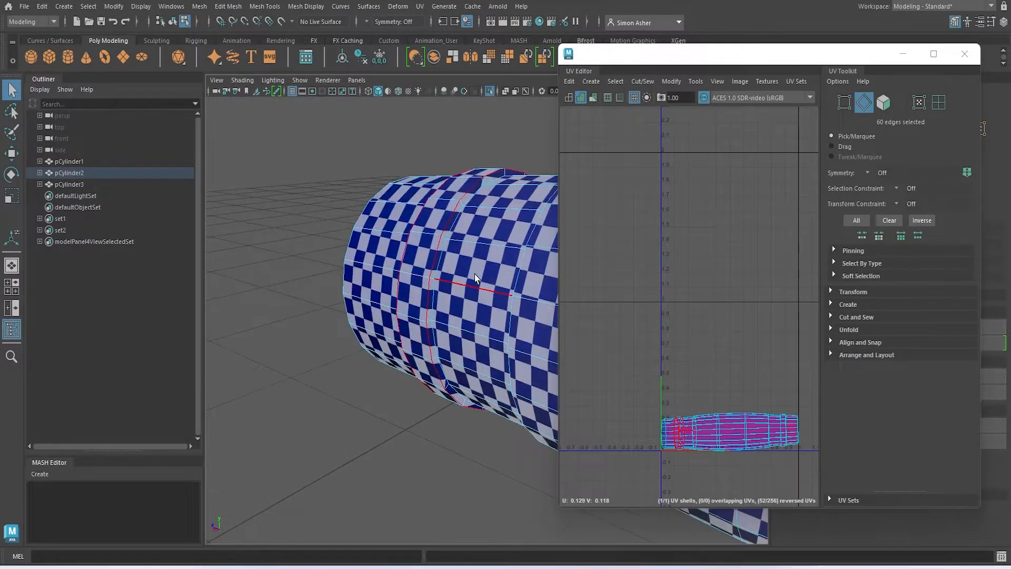
pyautogui.keyDown('shift'); pyautogui.doubleClick(447, 255); pyautogui.keyUp('shift')
pyautogui.scroll(5, 513, 278)
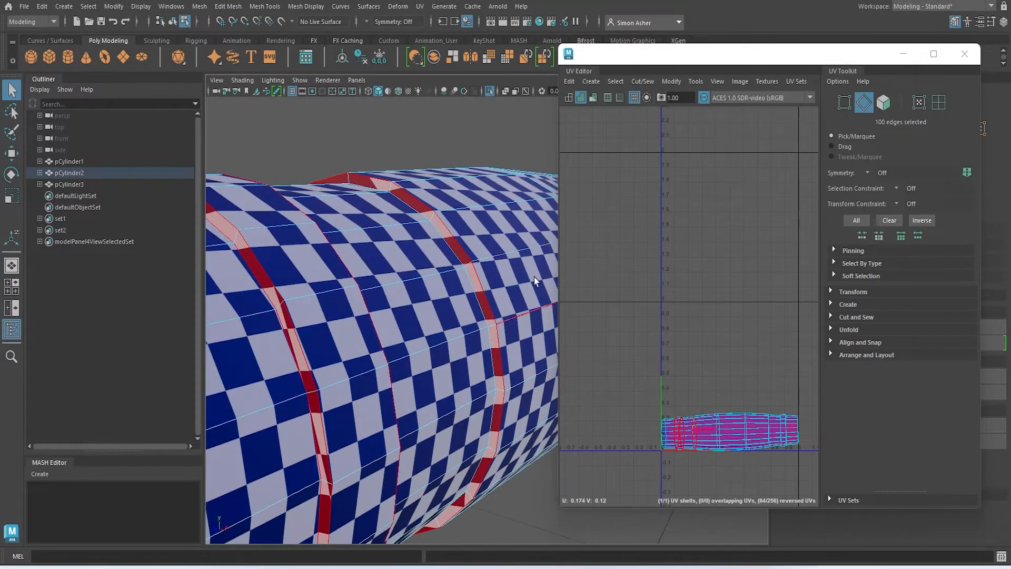
pyautogui.keyDown('shift'); pyautogui.doubleClick(467, 297); pyautogui.keyUp('shift')
pyautogui.scroll(-5, 477, 295)
pyautogui.keyDown('alt'); pyautogui.moveTo(478, 295); pyautogui.dragTo(406, 298); pyautogui.keyUp('alt')
pyautogui.keyDown('alt'); pyautogui.moveTo(489, 286); pyautogui.dragTo(53, 297, button='middle'); pyautogui.keyUp('alt')
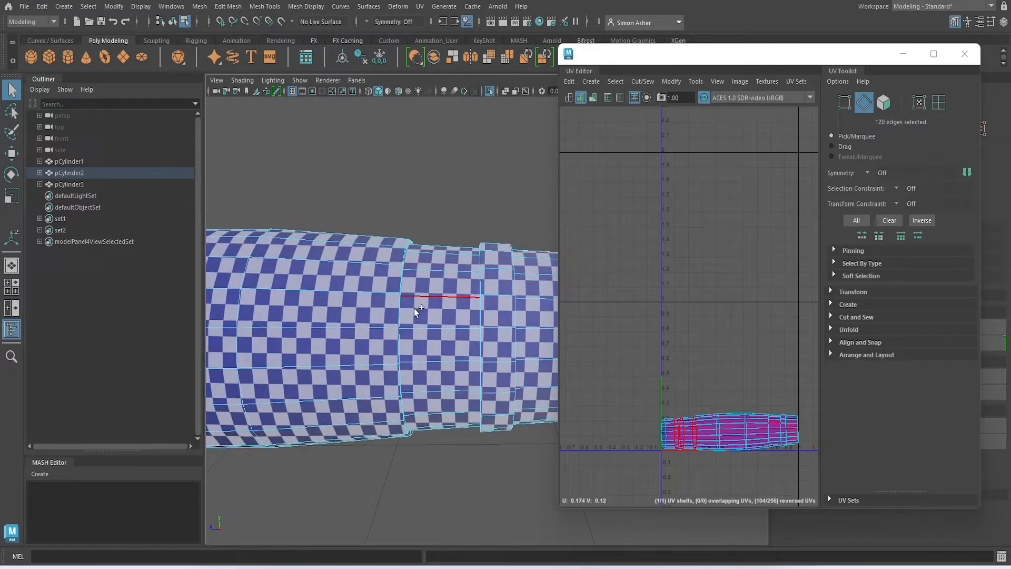
# Add the matching edge loops around the grip step and raised ring at the handle's other end to the selection
pyautogui.keyDown('alt'); pyautogui.moveTo(401, 316); pyautogui.dragTo(377, 314); pyautogui.keyUp('alt')
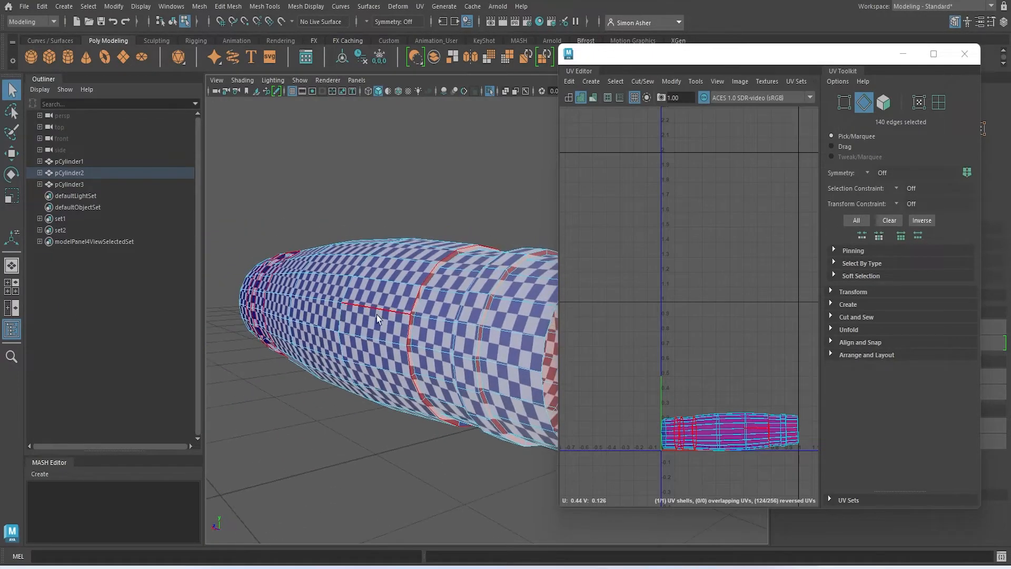
pyautogui.scroll(5, 377, 315)
pyautogui.keyDown('shift'); pyautogui.doubleClick(299, 261); pyautogui.keyUp('shift')
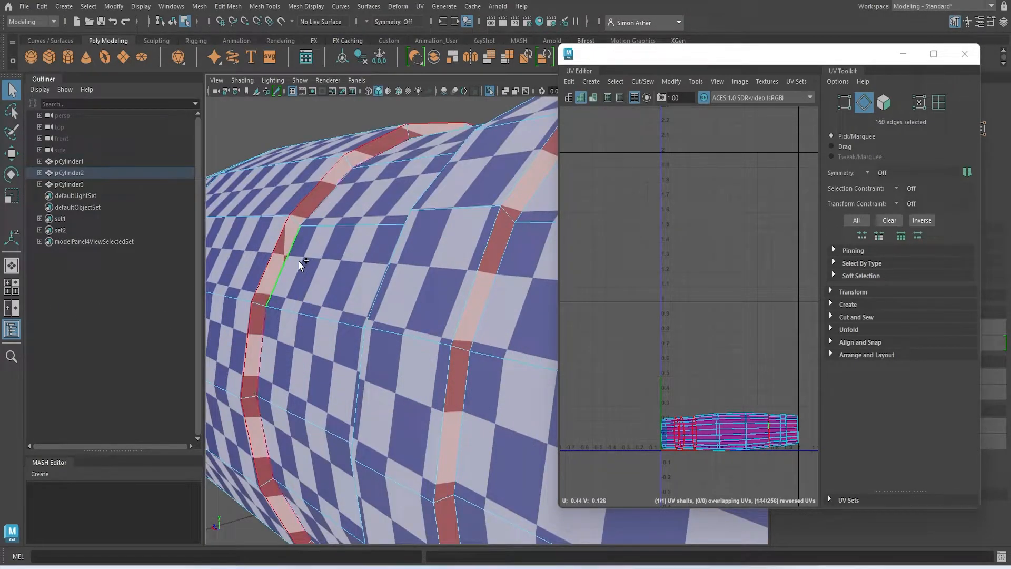
pyautogui.keyDown('shift'); pyautogui.doubleClick(393, 286); pyautogui.keyUp('shift')
pyautogui.keyDown('shift'); pyautogui.doubleClick(477, 304); pyautogui.keyUp('shift')
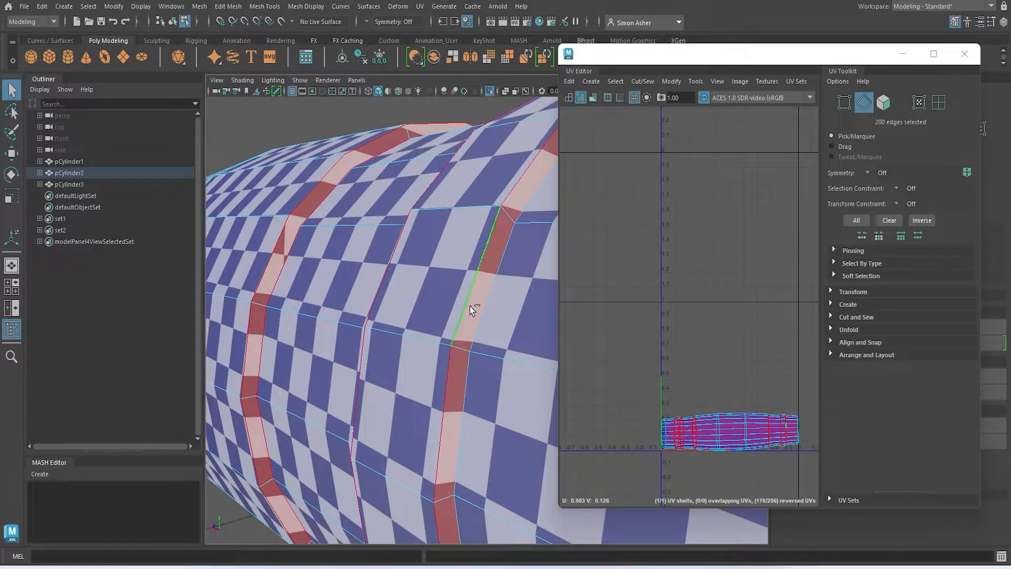
pyautogui.scroll(-3, 478, 318)
pyautogui.keyDown('alt'); pyautogui.moveTo(475, 323); pyautogui.dragTo(557, 320); pyautogui.keyUp('alt')
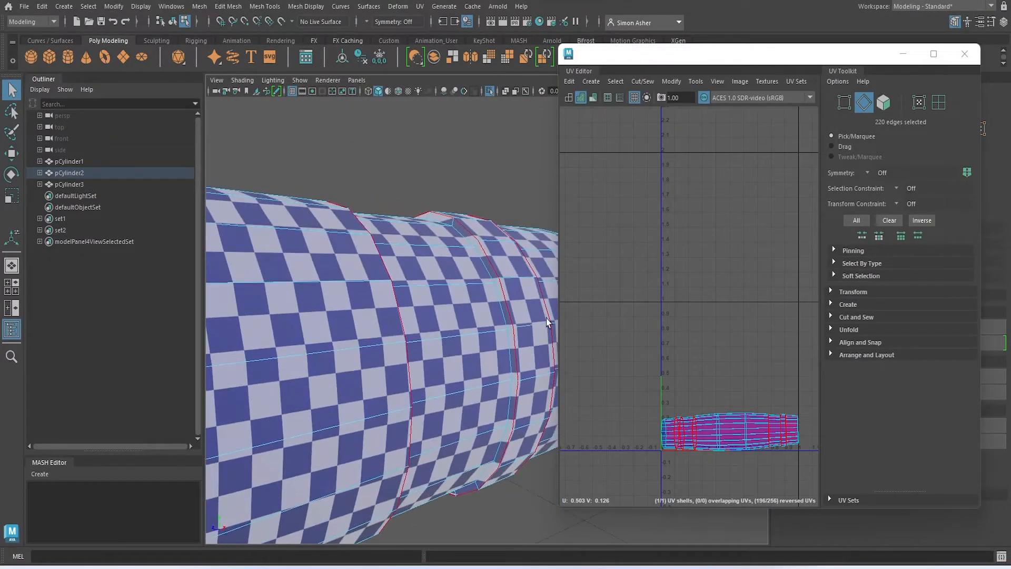
pyautogui.keyDown('shift'); pyautogui.doubleClick(495, 302); pyautogui.keyUp('shift')
pyautogui.scroll(-3, 495, 301)
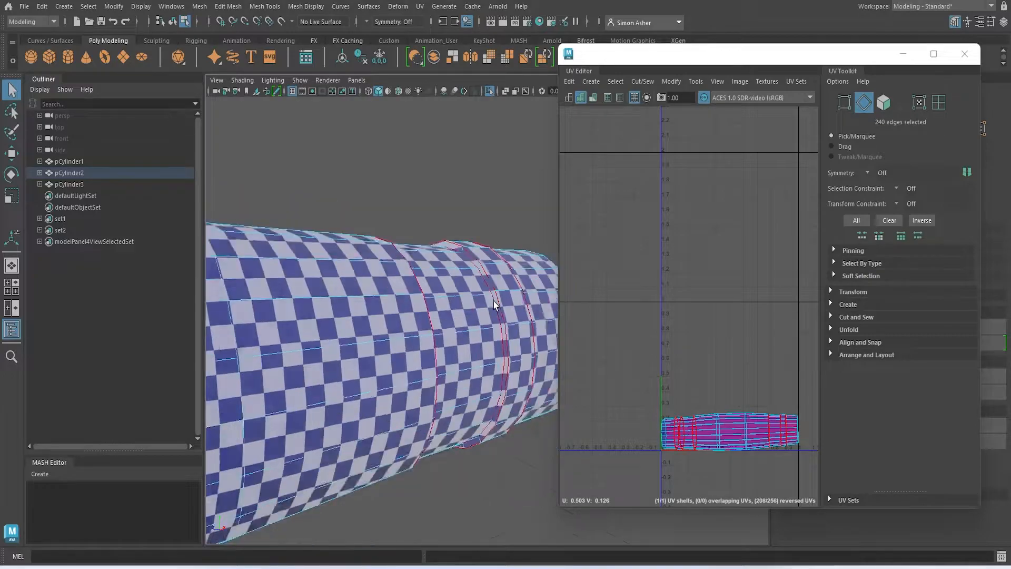
# Add a lengthwise line of edges along the handle to the selection and cut the UVs along all selected edges
pyautogui.keyDown('alt'); pyautogui.moveTo(475, 329); pyautogui.dragTo(432, 240); pyautogui.keyUp('alt')
pyautogui.keyDown('shift'); pyautogui.doubleClick(438, 371); pyautogui.keyUp('shift')
pyautogui.keyDown('shift'); pyautogui.rightClick(642, 341); pyautogui.keyUp('shift')
pyautogui.keyDown('shift'); pyautogui.moveTo(642, 341); pyautogui.dragTo(597, 341, button='right'); pyautogui.keyUp('shift')
# Select all of the handle's UV shells and unfold them
pyautogui.press('w')
pyautogui.moveTo(597, 342); pyautogui.dragTo(828, 478)
pyautogui.keyDown('shift'); pyautogui.moveTo(715, 293); pyautogui.dragTo(610, 297, button='right'); pyautogui.keyUp('shift')
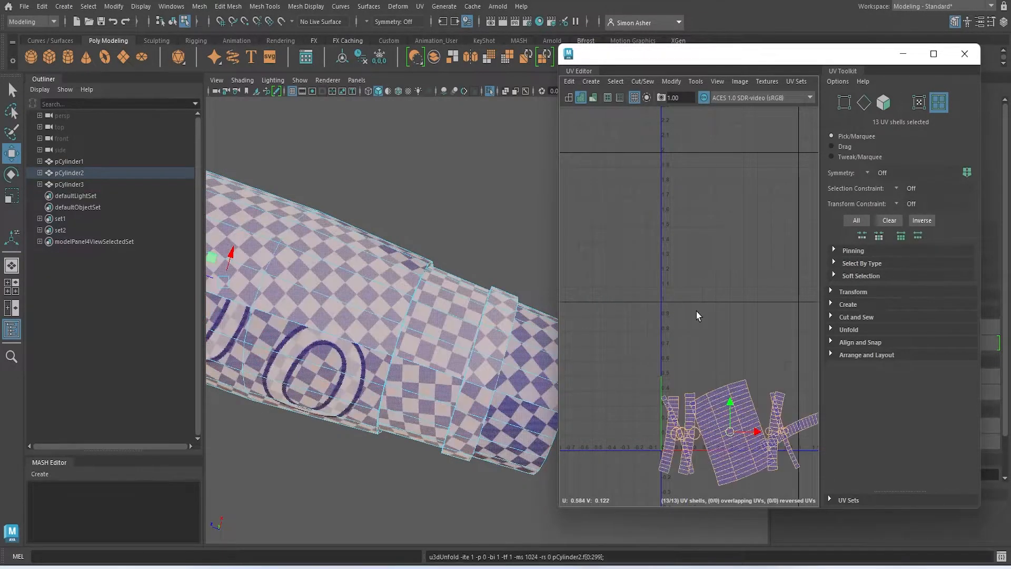
pyautogui.click(696, 311)
# Return to object mode and end the handle's isolation to show the whole dumbbell
pyautogui.keyDown('alt'); pyautogui.moveTo(409, 307); pyautogui.dragTo(404, 224); pyautogui.keyUp('alt')
pyautogui.moveTo(420, 205); pyautogui.dragTo(469, 184, button='right')
pyautogui.keyDown('alt'); pyautogui.moveTo(368, 221); pyautogui.dragTo(425, 267); pyautogui.keyUp('alt')
pyautogui.hotkey('ctrl', '1')
pyautogui.scroll(-6, 347, 229)
# Select the near head's single cross-shaped UV shell and delete its UVs
pyautogui.click(424, 267)
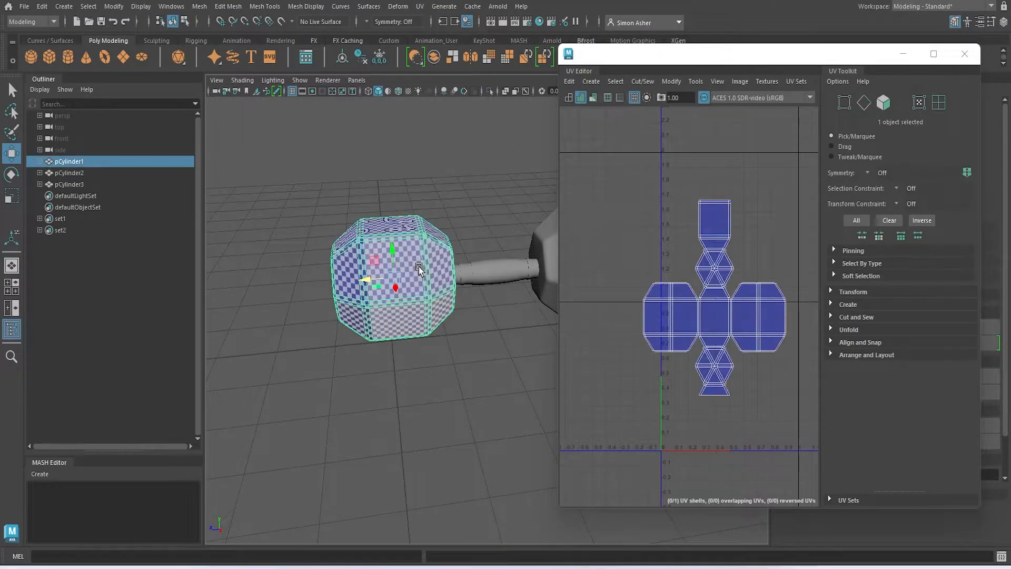
pyautogui.press('1')
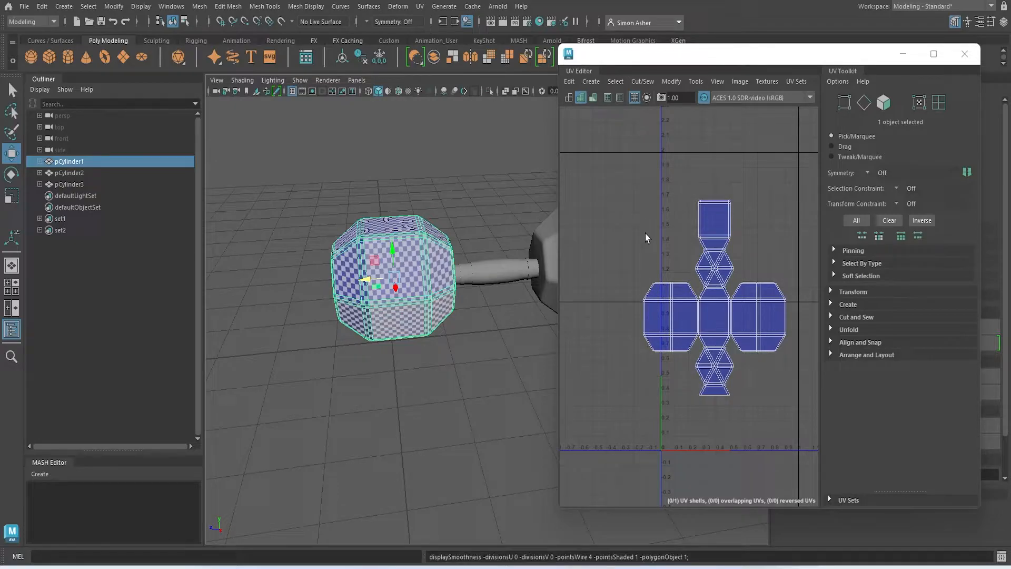
pyautogui.rightClick(663, 194)
pyautogui.click(618, 177)
pyautogui.click(731, 322)
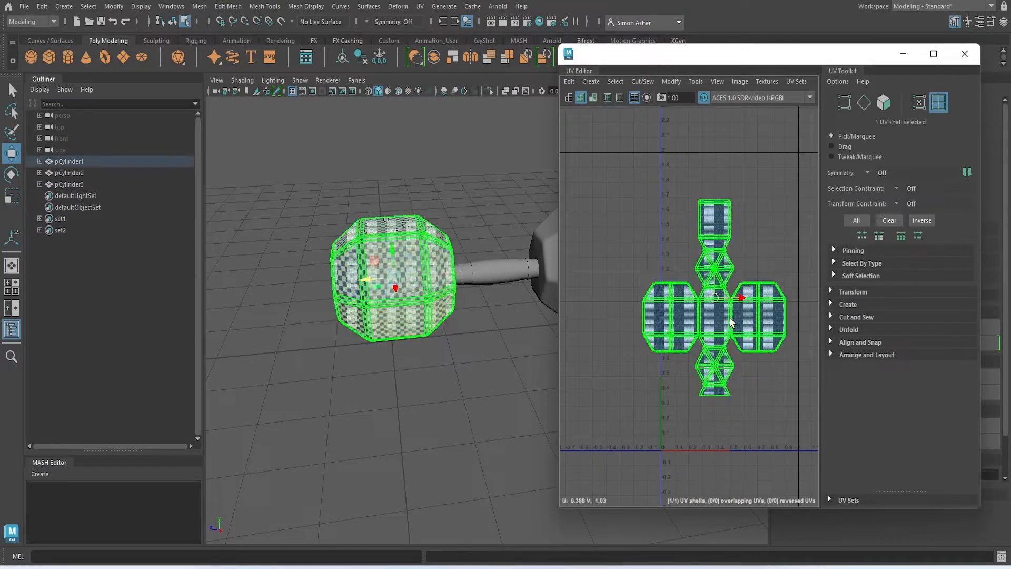
pyautogui.press('Delete')
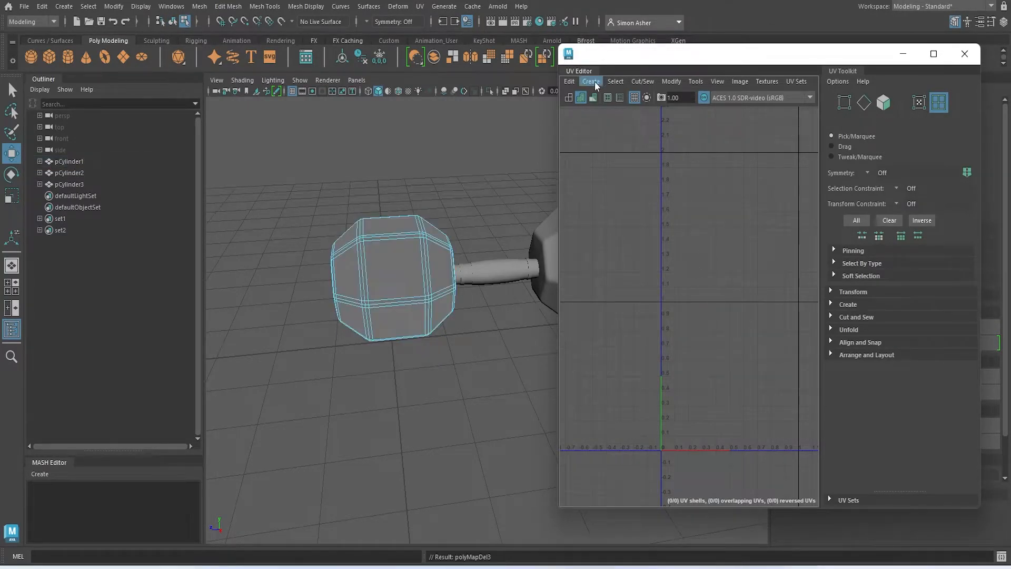
# Apply a Camera-Based UV projection to the whole near head
pyautogui.click(592, 81)
pyautogui.moveTo(452, 150); pyautogui.dragTo(493, 133, button='right')
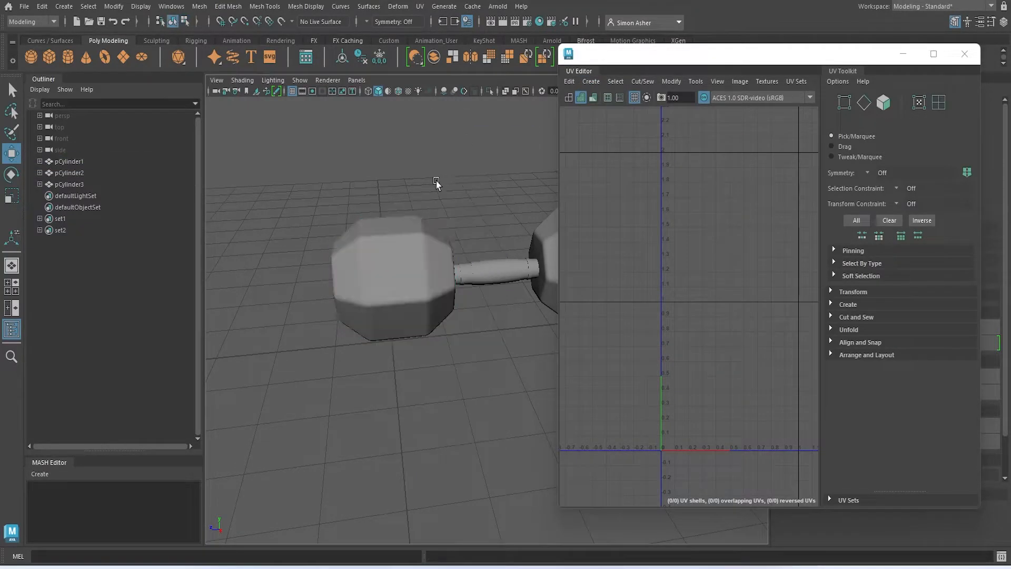
pyautogui.click(397, 239)
pyautogui.click(592, 81)
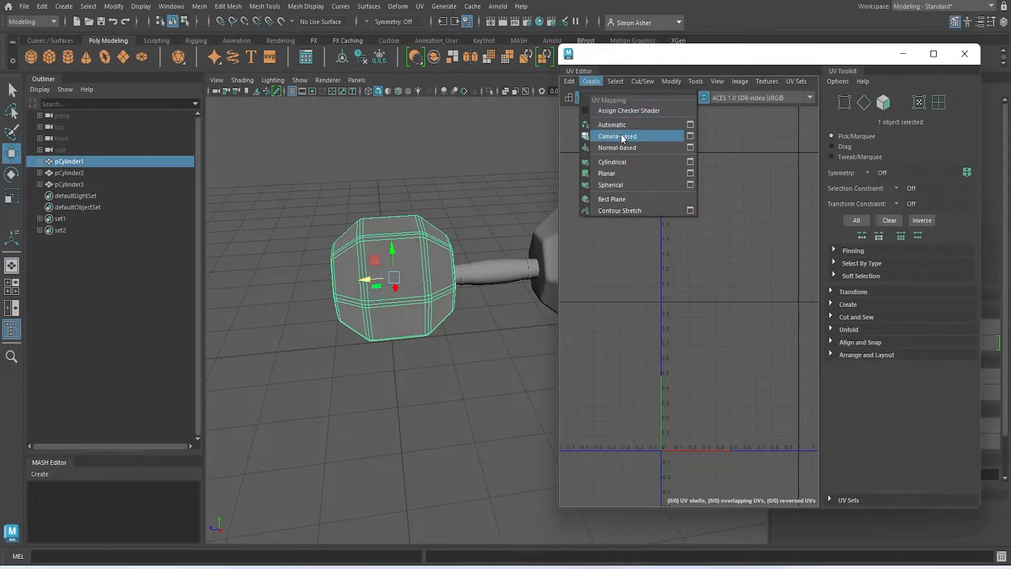
pyautogui.click(667, 136)
# Select the near head's seam edges: loops around both hexagonal ends and the central band, plus a line across the sides
pyautogui.scroll(3, 379, 290)
pyautogui.keyDown('alt'); pyautogui.moveTo(379, 290); pyautogui.dragTo(415, 232); pyautogui.keyUp('alt')
pyautogui.moveTo(378, 150); pyautogui.dragTo(379, 122, button='right')
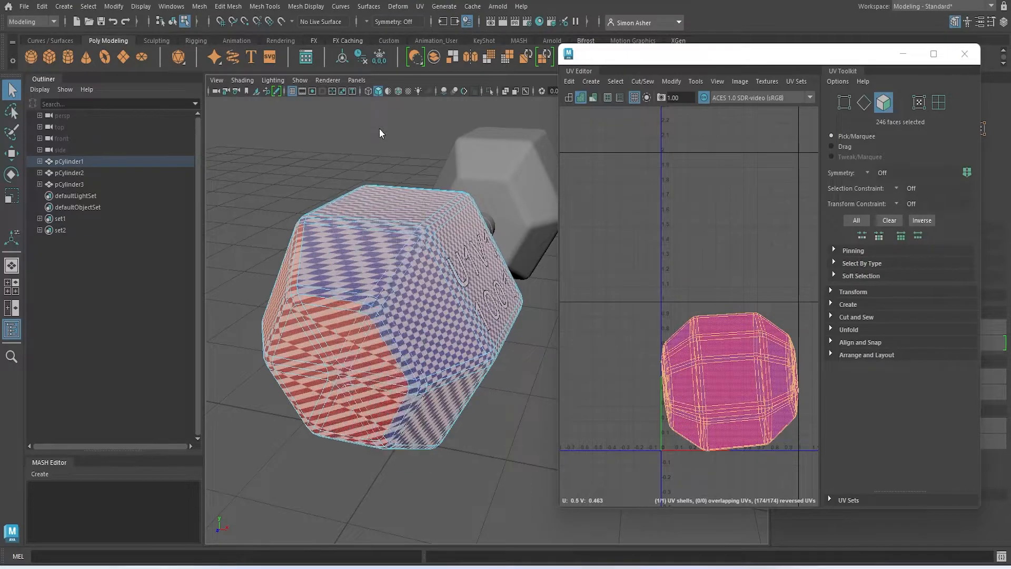
pyautogui.doubleClick(344, 297)
pyautogui.keyDown('alt'); pyautogui.moveTo(396, 369); pyautogui.dragTo(456, 348); pyautogui.keyUp('alt')
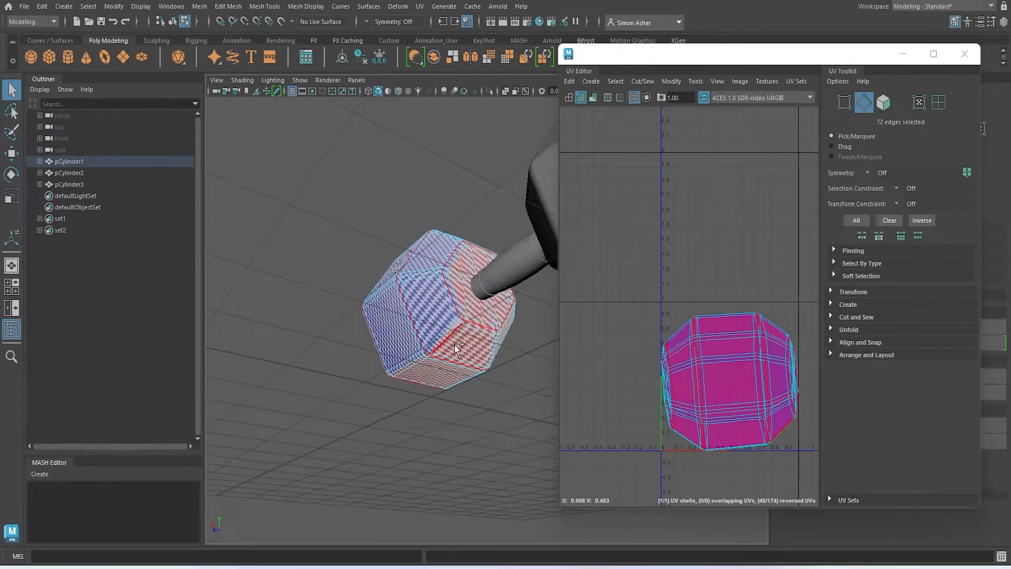
# Cut the near head's UVs along the selected edges and unfold all of the resulting shells
pyautogui.keyDown('shift'); pyautogui.moveTo(721, 262); pyautogui.dragTo(691, 276, button='right'); pyautogui.keyUp('shift')
pyautogui.press('w')
pyautogui.moveTo(692, 276); pyautogui.dragTo(623, 252, button='right')
pyautogui.moveTo(610, 271); pyautogui.dragTo(817, 494)
pyautogui.keyDown('shift'); pyautogui.moveTo(705, 248); pyautogui.dragTo(579, 242, button='right'); pyautogui.keyUp('shift')
pyautogui.click(705, 226)
# Examine the near head's unfolded UV shells and match a hexagonal shell to its end face in the checker pattern
pyautogui.keyDown('alt'); pyautogui.moveTo(413, 288); pyautogui.dragTo(518, 287); pyautogui.keyUp('alt')
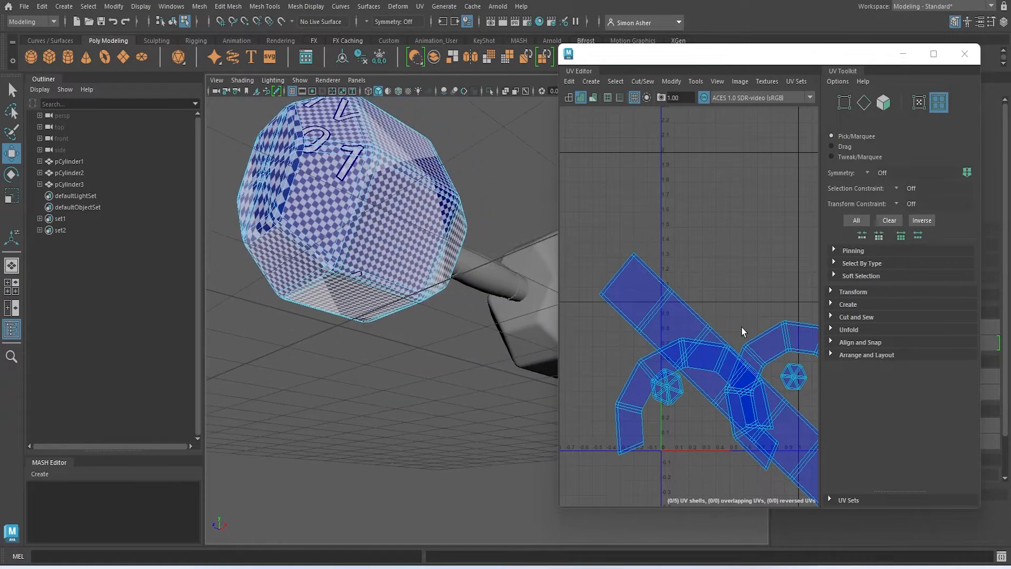
pyautogui.scroll(-4, 737, 322)
pyautogui.keyDown('alt'); pyautogui.moveTo(728, 317); pyautogui.dragTo(673, 244, button='middle'); pyautogui.keyUp('alt')
pyautogui.click(736, 333)
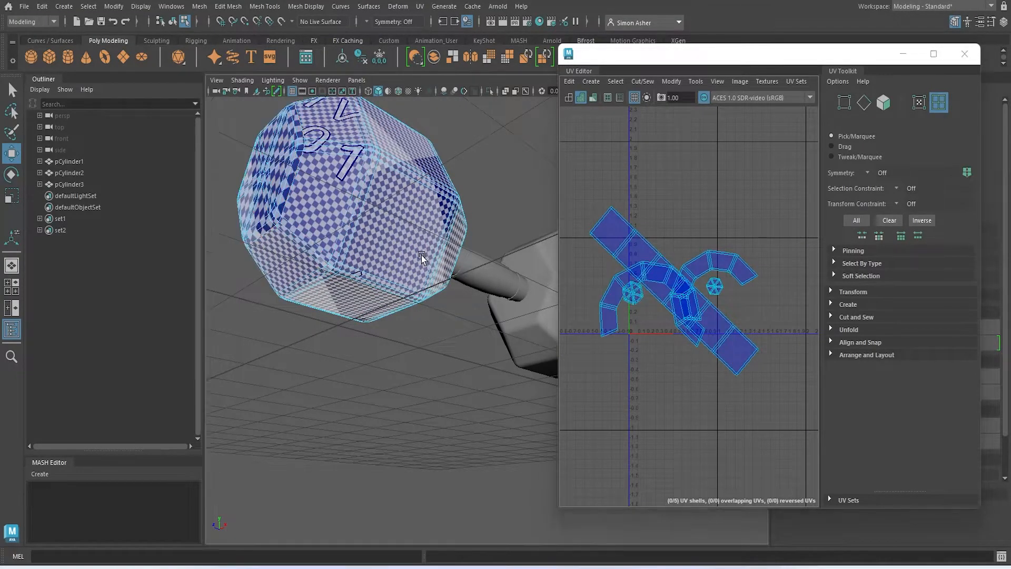
pyautogui.keyDown('alt'); pyautogui.moveTo(421, 255); pyautogui.dragTo(484, 284); pyautogui.keyUp('alt')
pyautogui.moveTo(696, 197); pyautogui.dragTo(668, 186, button='right')
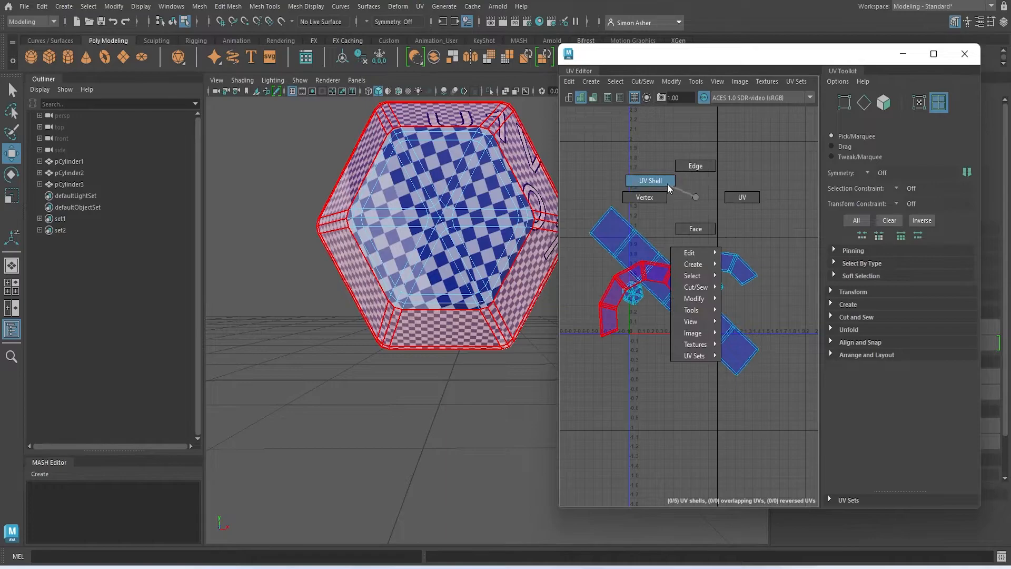
pyautogui.click(632, 292)
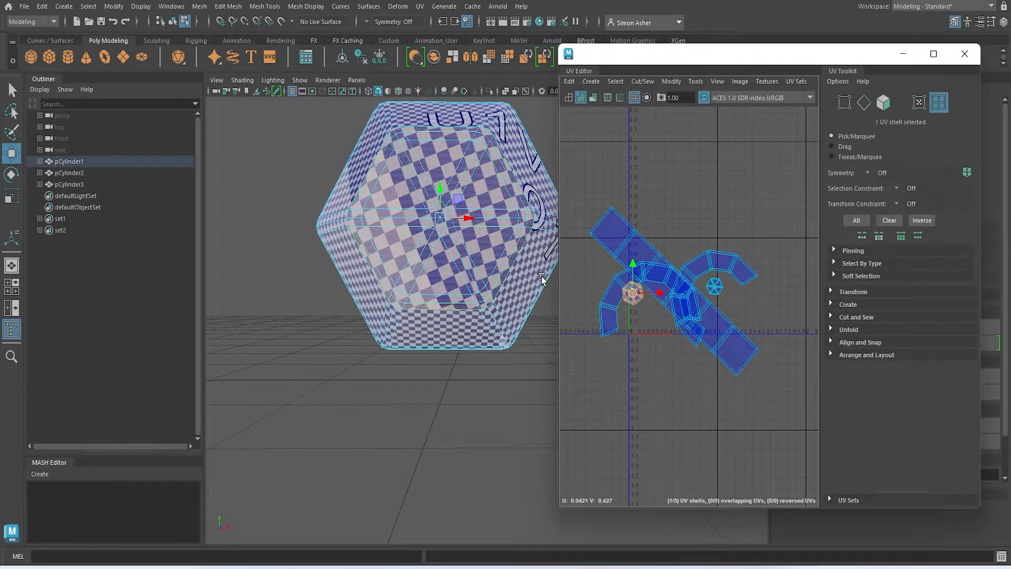
pyautogui.keyDown('alt'); pyautogui.moveTo(547, 295); pyautogui.dragTo(402, 181); pyautogui.keyUp('alt')
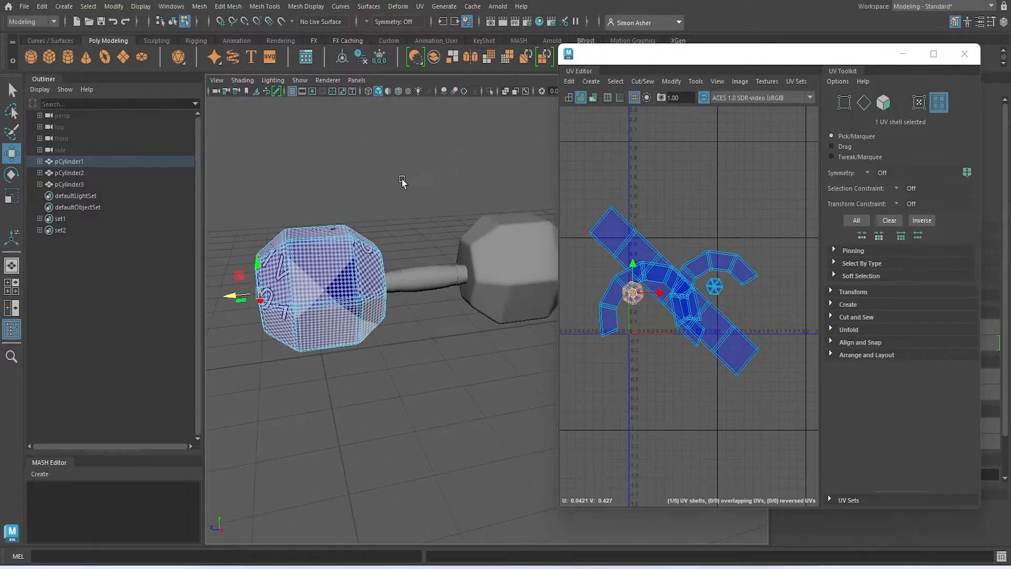
# Return to object mode, compare the two heads' UV layouts, and delete the far head with the cross-shaped layout
pyautogui.moveTo(455, 191); pyautogui.dragTo(467, 185, button='right')
pyautogui.click(347, 270)
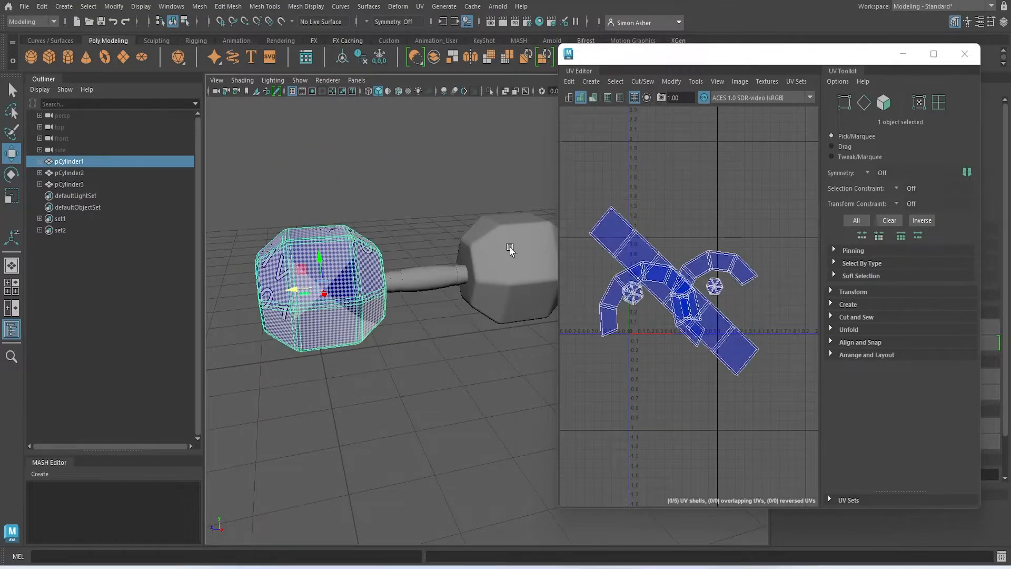
pyautogui.click(529, 253)
pyautogui.click(347, 281)
pyautogui.click(515, 246)
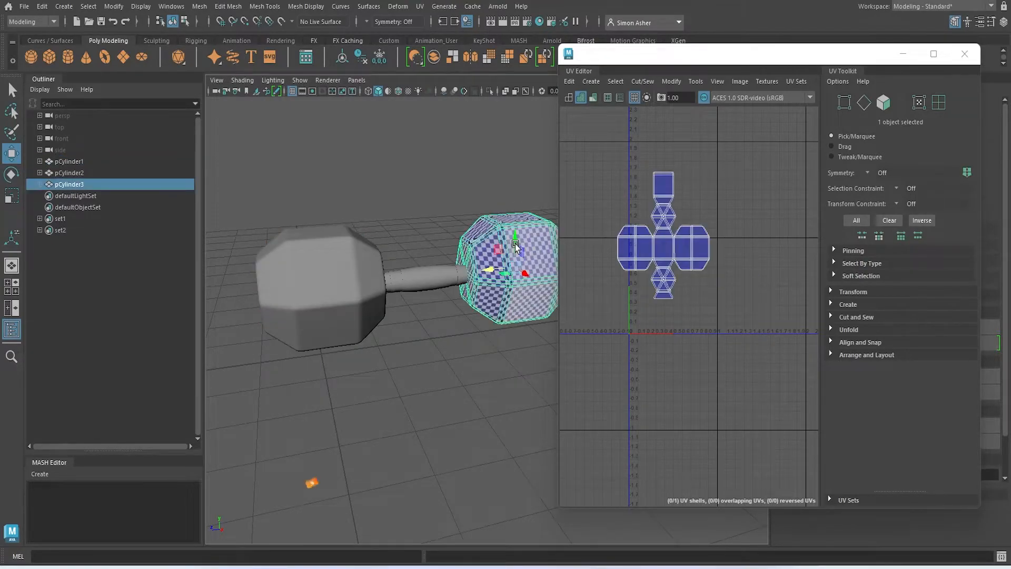
pyautogui.press('Delete')
# Duplicate the newly unwrapped near head in the top view and move the copy to the handle's free end
pyautogui.press('space')
pyautogui.moveTo(419, 182); pyautogui.dragTo(384, 181)
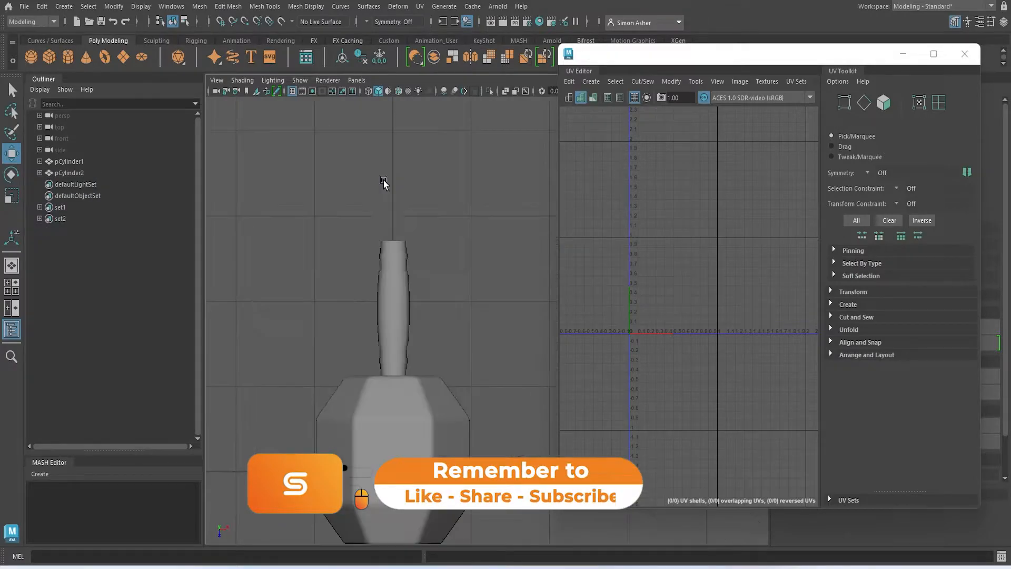
pyautogui.click(409, 417)
pyautogui.hotkey('ctrl', 'd')
pyautogui.moveTo(392, 487); pyautogui.dragTo(386, 189)
pyautogui.click(452, 301)
pyautogui.press('space')
pyautogui.moveTo(463, 308); pyautogui.dragTo(361, 258)
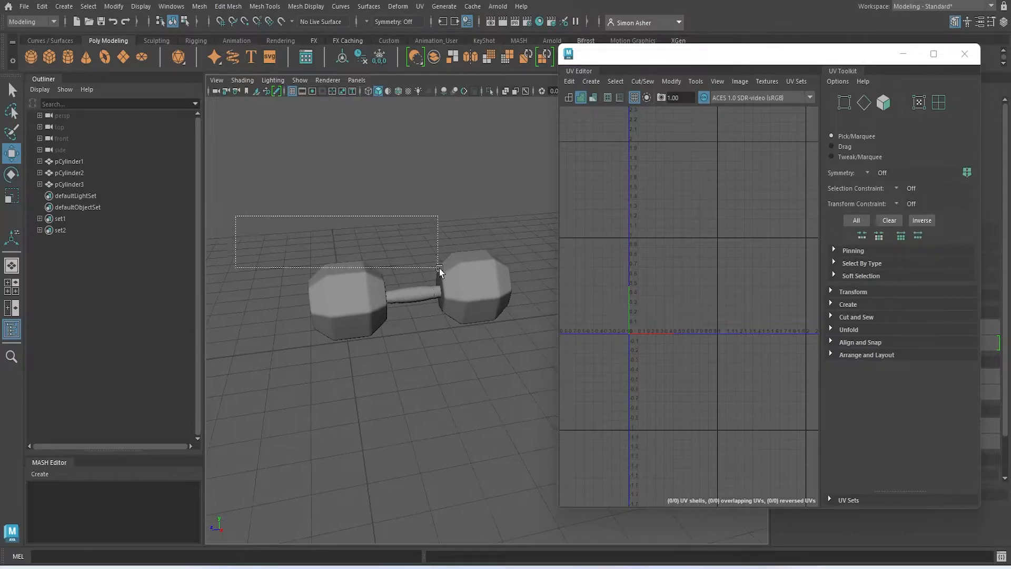
# Select all UV shells of both heads and the handle and lay them out together in the UV grid
pyautogui.moveTo(423, 259); pyautogui.dragTo(533, 386)
pyautogui.press('space')
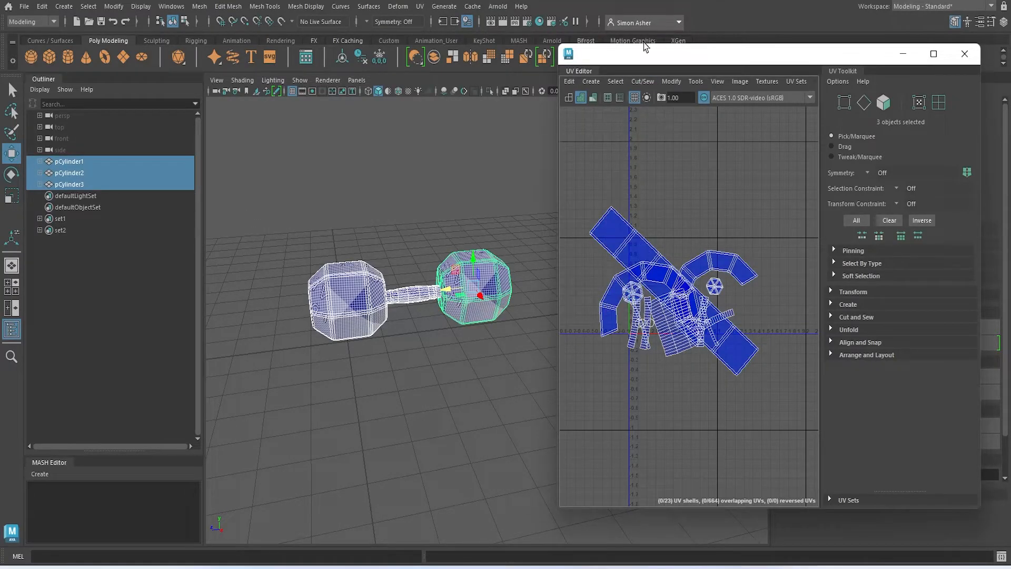
pyautogui.doubleClick(643, 55)
pyautogui.scroll(-6, 493, 158)
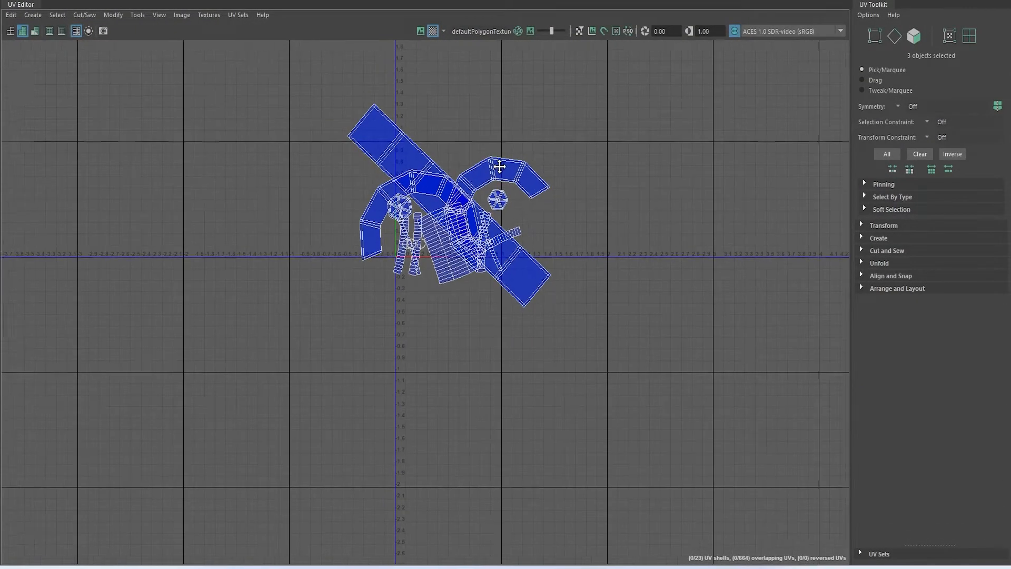
pyautogui.moveTo(334, 180); pyautogui.dragTo(695, 348)
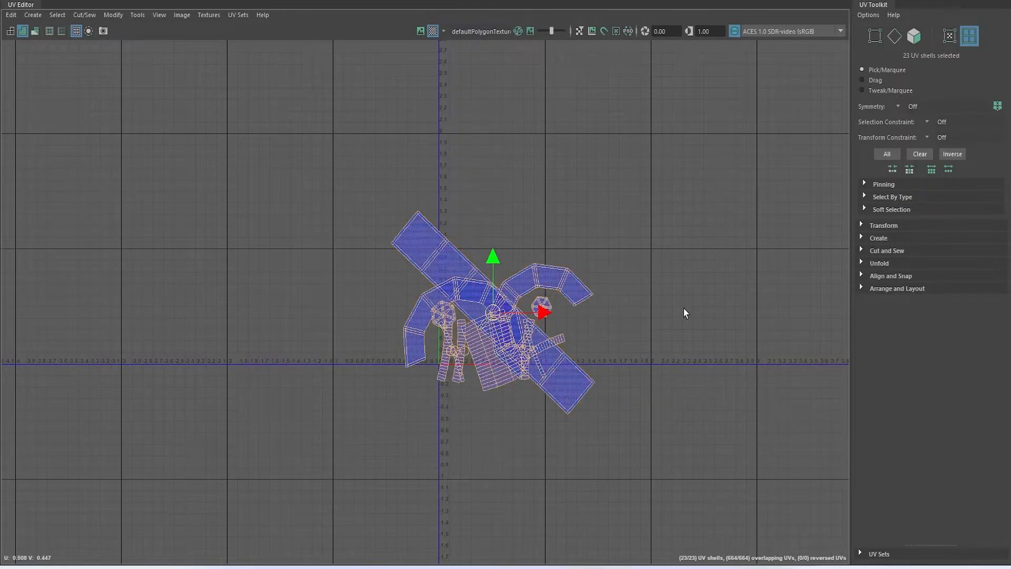
pyautogui.press('space')
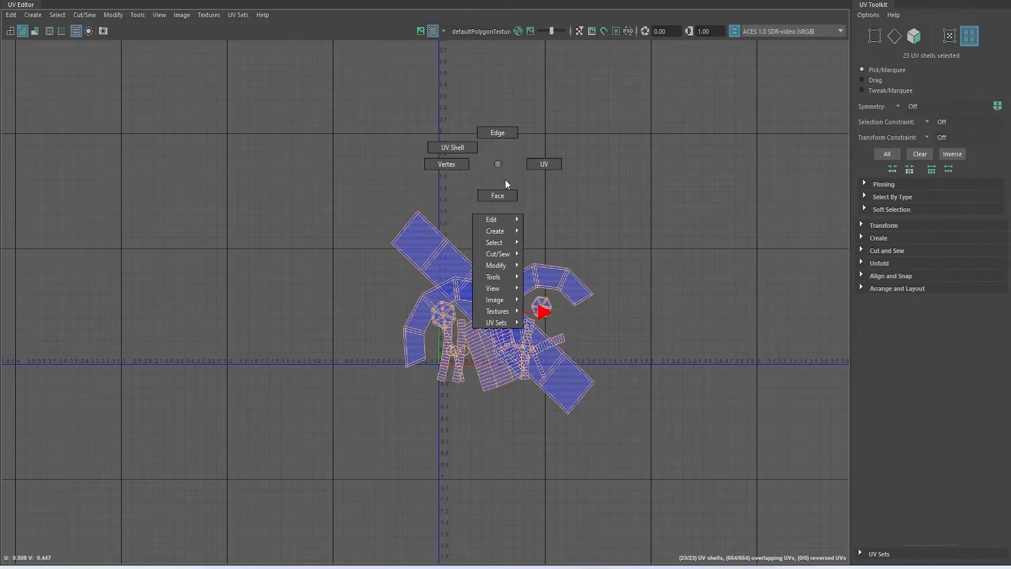
pyautogui.moveTo(504, 265)
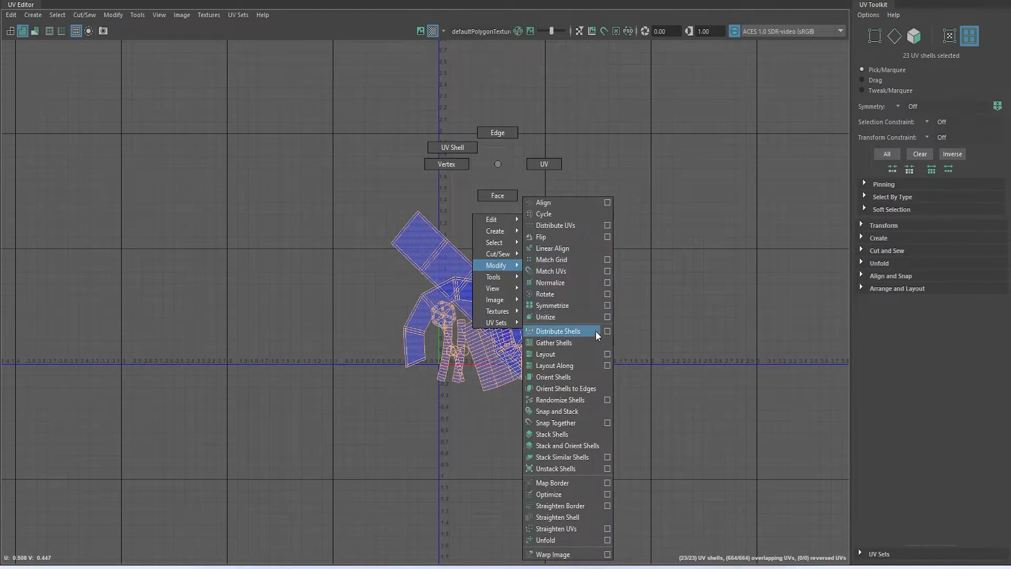
pyautogui.click(582, 355)
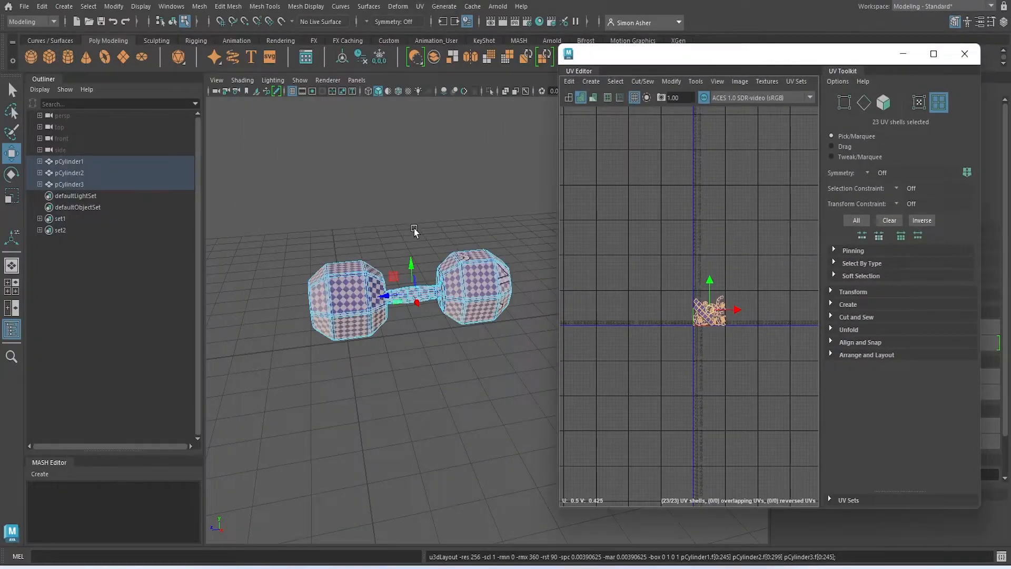
# Examine the checker pattern on both heads and the handle for scale and distortion
pyautogui.keyDown('alt'); pyautogui.moveTo(369, 290); pyautogui.dragTo(424, 290); pyautogui.keyUp('alt')
pyautogui.scroll(4, 405, 284)
pyautogui.keyDown('alt'); pyautogui.moveTo(282, 237); pyautogui.dragTo(345, 250, button='middle'); pyautogui.keyUp('alt')
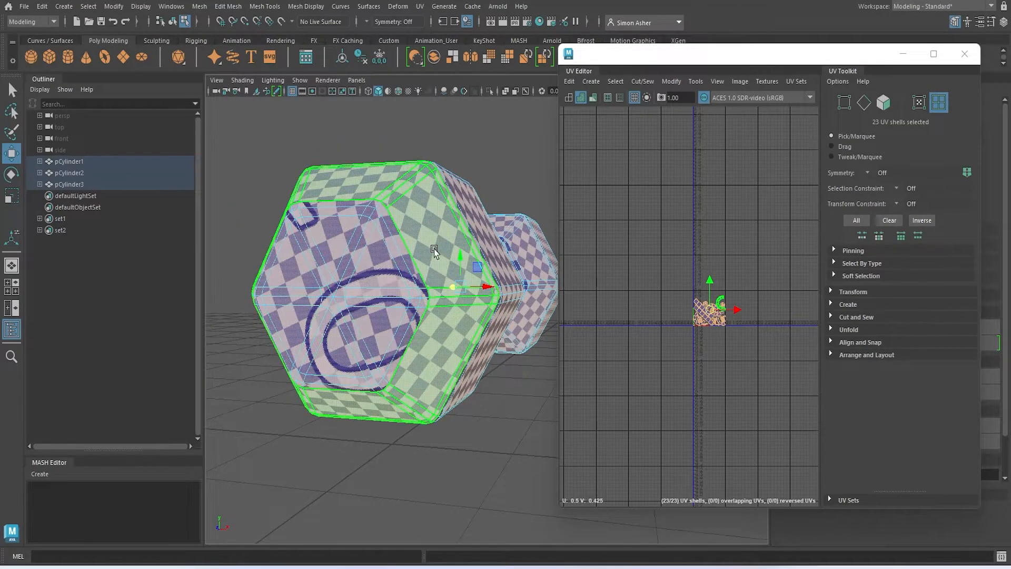
pyautogui.scroll(-5, 430, 245)
pyautogui.keyDown('alt'); pyautogui.moveTo(434, 258); pyautogui.dragTo(355, 296); pyautogui.keyUp('alt')
pyautogui.scroll(4, 385, 300)
# Close the UV Editor, return to object mode and save the scene
pyautogui.click(965, 59)
pyautogui.keyDown('alt'); pyautogui.moveTo(527, 235); pyautogui.dragTo(568, 271); pyautogui.keyUp('alt')
pyautogui.moveTo(354, 156); pyautogui.dragTo(369, 145, button='right')
pyautogui.click(369, 148)
pyautogui.scroll(3, 415, 157)
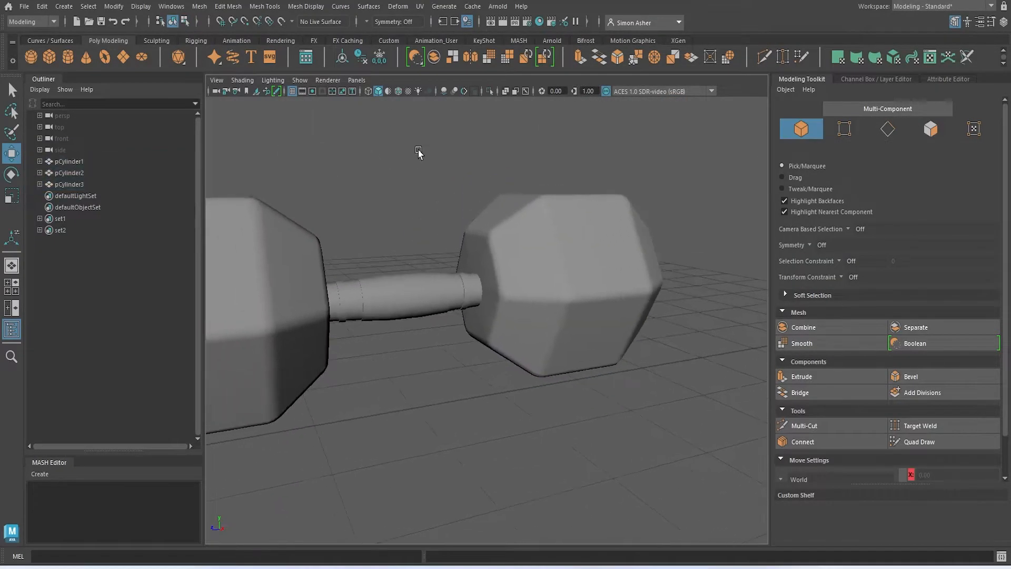
pyautogui.click(25, 6)
pyautogui.click(58, 56)
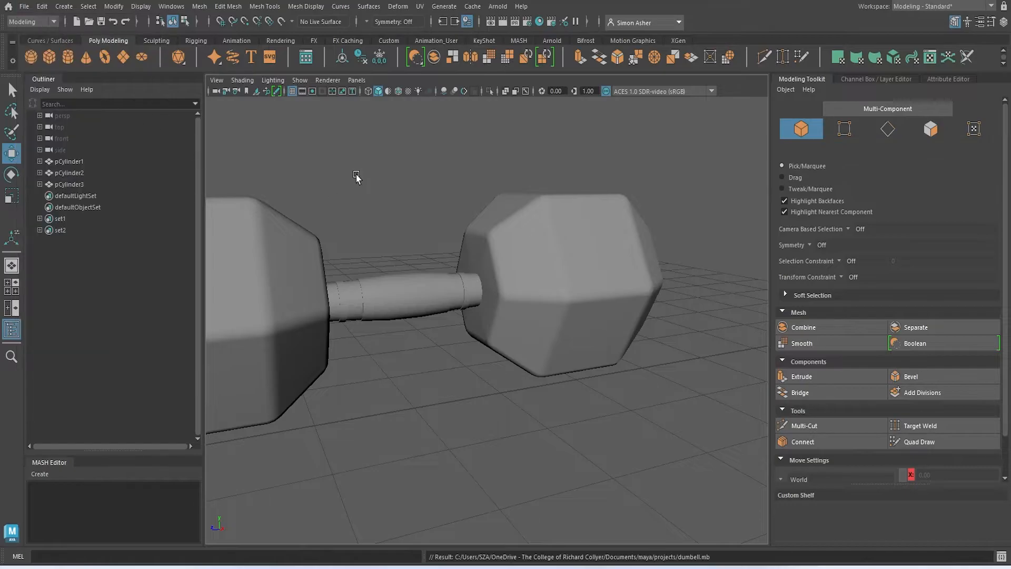
# Apply Smooth to the near head's mesh
pyautogui.keyDown('alt'); pyautogui.moveTo(357, 181); pyautogui.dragTo(447, 165); pyautogui.keyUp('alt')
pyautogui.click(377, 235)
pyautogui.keyDown('shift'); pyautogui.click(620, 222); pyautogui.keyUp('shift')
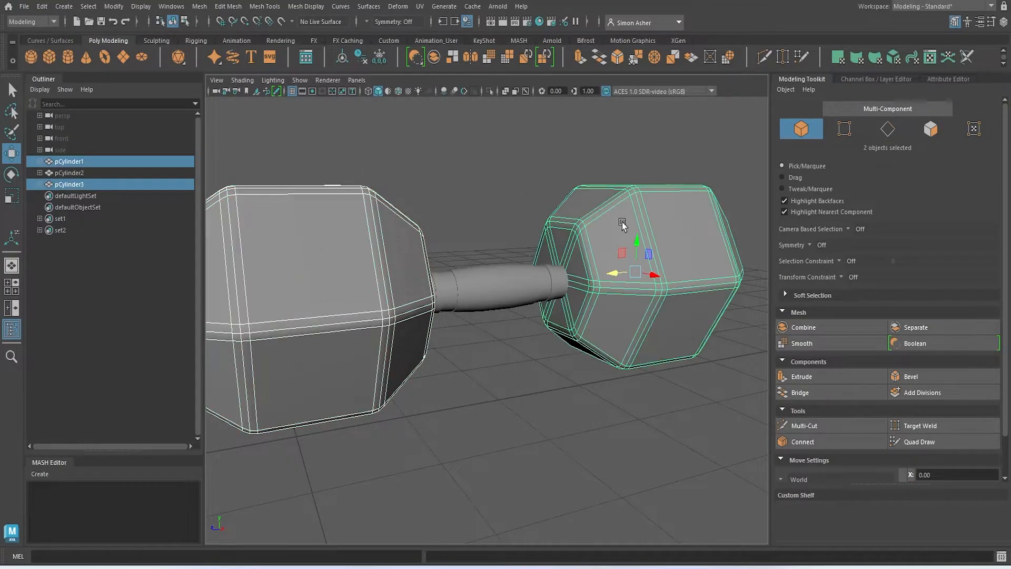
pyautogui.click(336, 163)
pyautogui.click(341, 220)
pyautogui.click(199, 6)
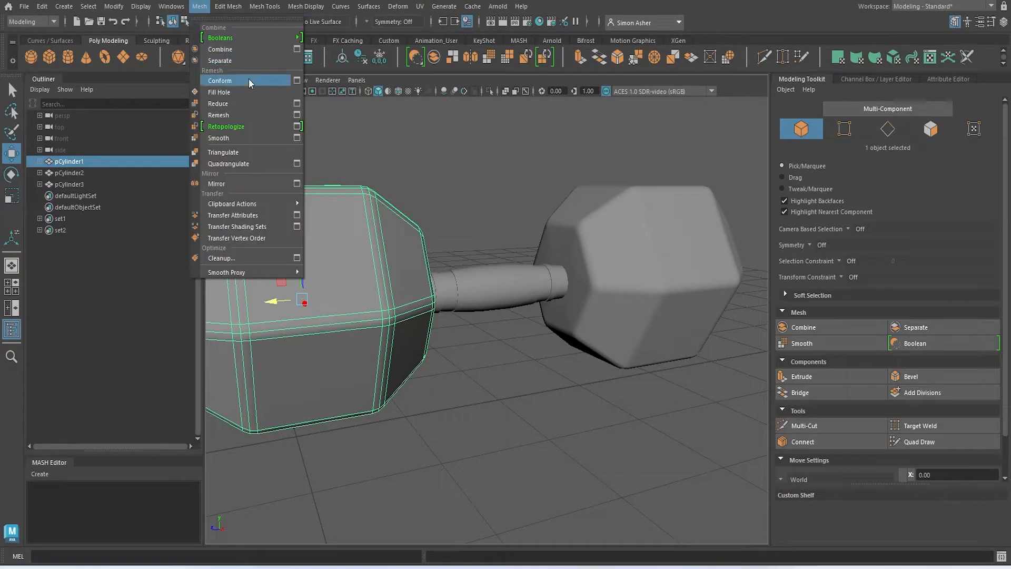
pyautogui.click(253, 130)
pyautogui.click(378, 158)
# Apply Smooth to the far head's mesh and clear the selection
pyautogui.click(621, 257)
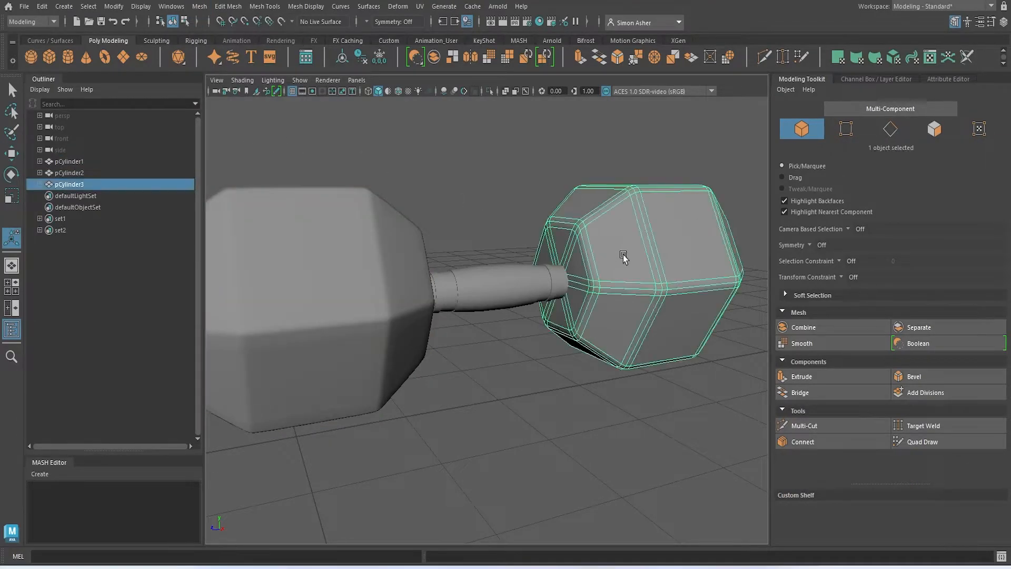
pyautogui.click(199, 5)
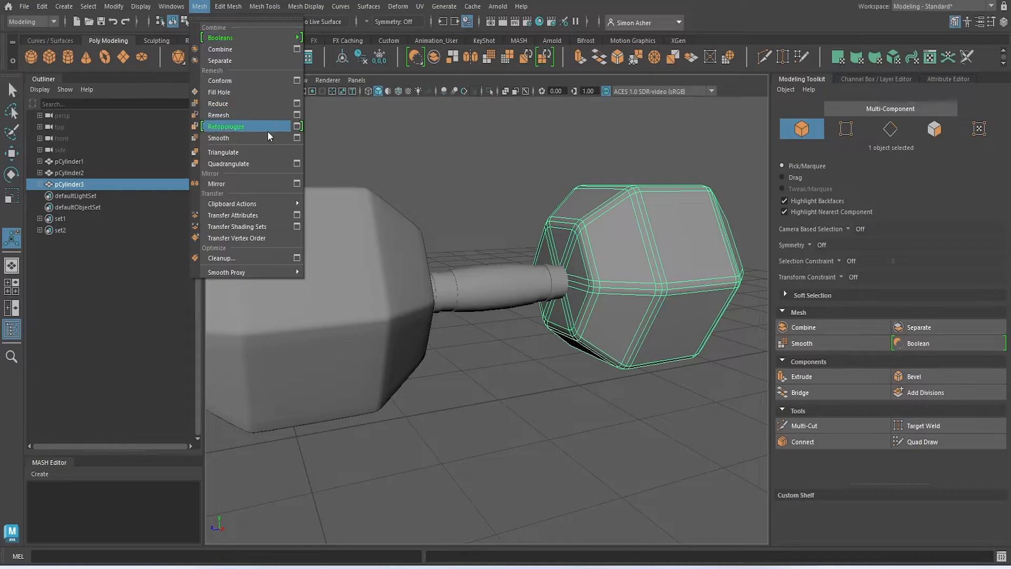
pyautogui.click(260, 134)
pyautogui.click(420, 157)
# Check the smoothed near head's UV shells and checker pattern, then close the UV Editor
pyautogui.click(352, 245)
pyautogui.moveTo(331, 239); pyautogui.dragTo(387, 219, button='right')
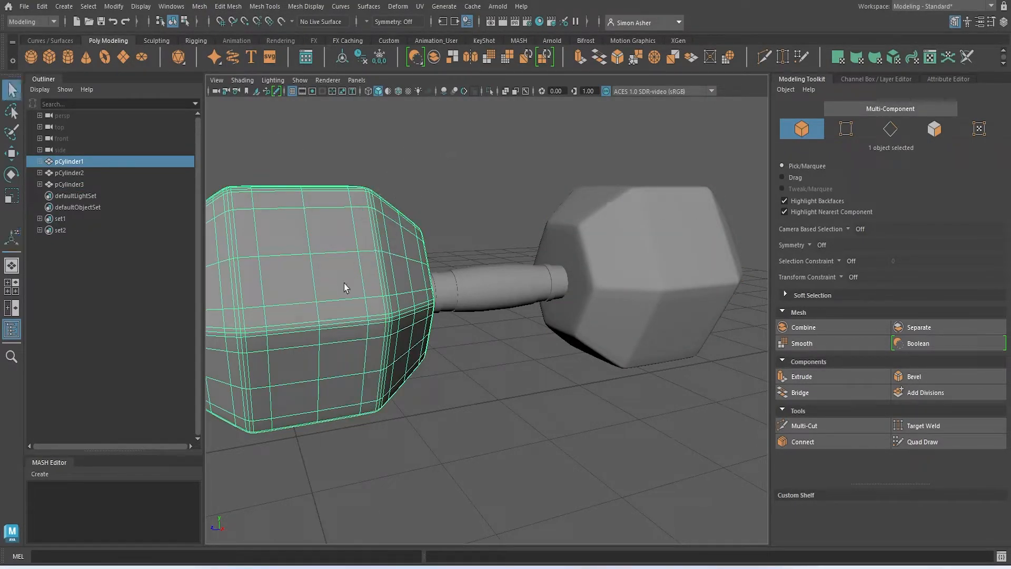
pyautogui.click(419, 6)
pyautogui.click(434, 26)
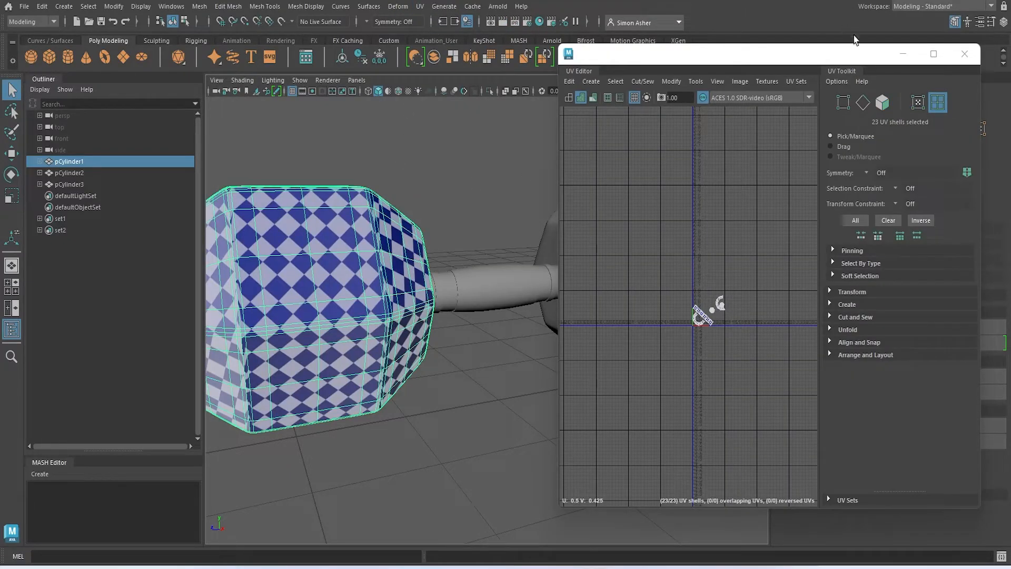
pyautogui.click(965, 54)
pyautogui.moveTo(528, 159); pyautogui.dragTo(548, 147, button='right')
pyautogui.click(545, 150)
# Assign a new Blinn material to both heads and name it rubber_body
pyautogui.click(362, 253)
pyautogui.keyDown('shift'); pyautogui.click(646, 248); pyautogui.keyUp('shift')
pyautogui.moveTo(648, 238); pyautogui.dragTo(726, 460, button='right')
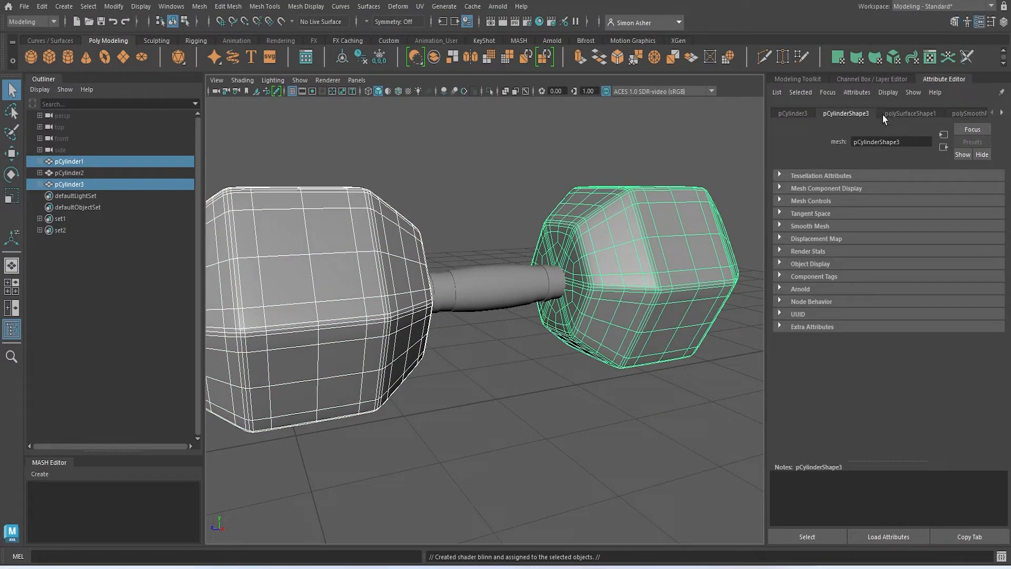
pyautogui.moveTo(656, 238); pyautogui.dragTo(727, 459, button='right')
pyautogui.doubleClick(891, 142)
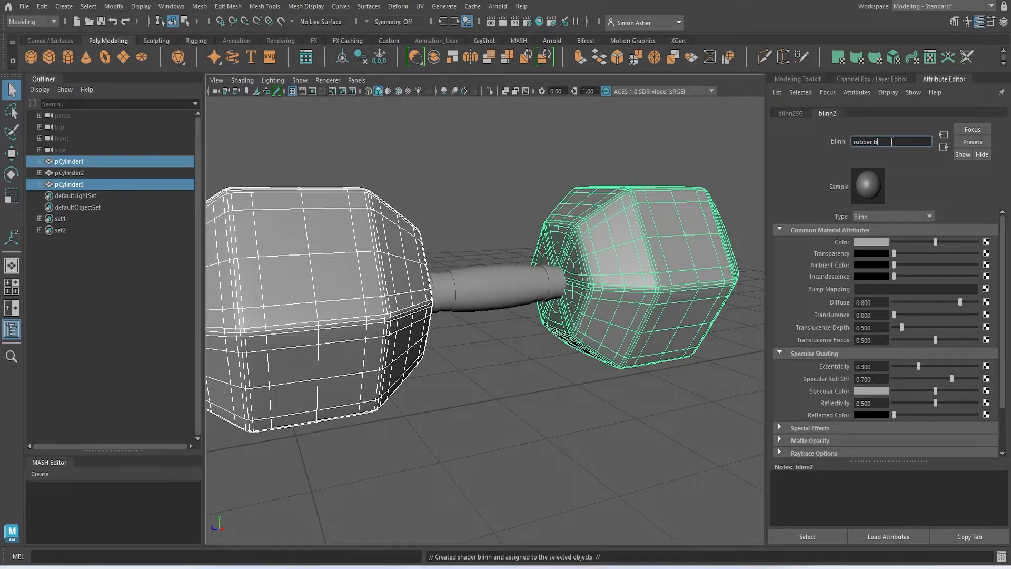
pyautogui.press('Return')
pyautogui.click(529, 211)
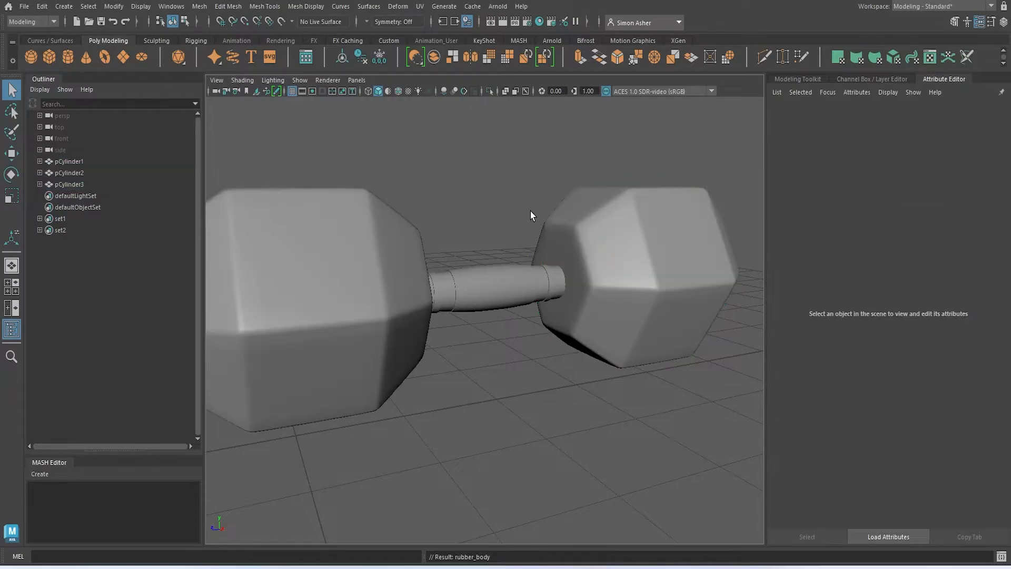
# Isolate the handle, assign a new Blinn material to it and give that material its own name
pyautogui.click(514, 285)
pyautogui.hotkey('ctrl', '1')
pyautogui.keyDown('alt'); pyautogui.moveTo(513, 285); pyautogui.dragTo(408, 238); pyautogui.keyUp('alt')
pyautogui.moveTo(408, 238); pyautogui.dragTo(507, 462, button='right')
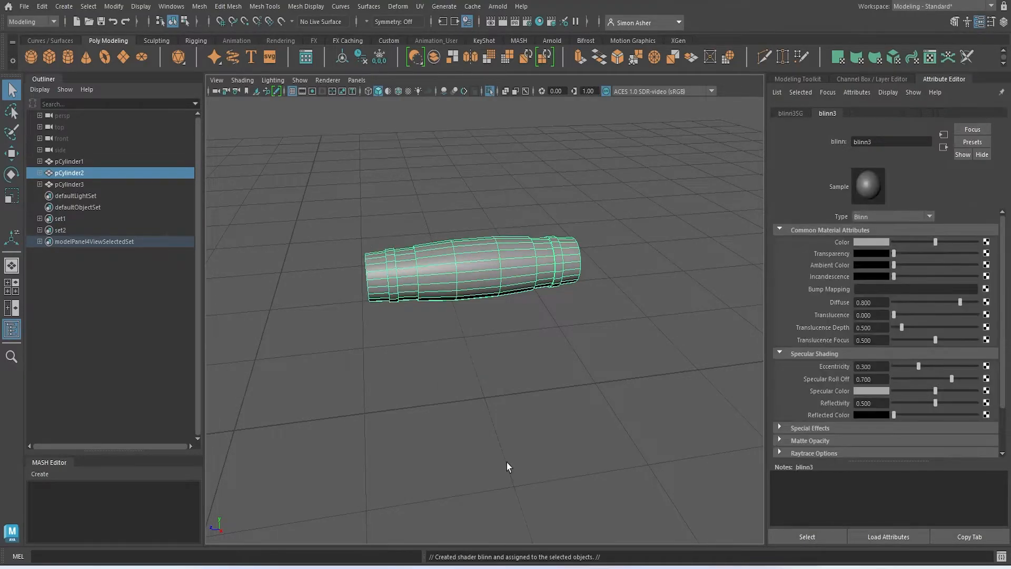
pyautogui.click(903, 143)
pyautogui.click(481, 350)
# Select the faces of the handle's bulging central grip and of the two narrow raised bands near its ends
pyautogui.click(474, 271)
pyautogui.scroll(3, 464, 264)
pyautogui.moveTo(464, 238); pyautogui.dragTo(462, 267, button='right')
pyautogui.click(466, 242)
pyautogui.keyDown('shift'); pyautogui.doubleClick(468, 258); pyautogui.keyUp('shift')
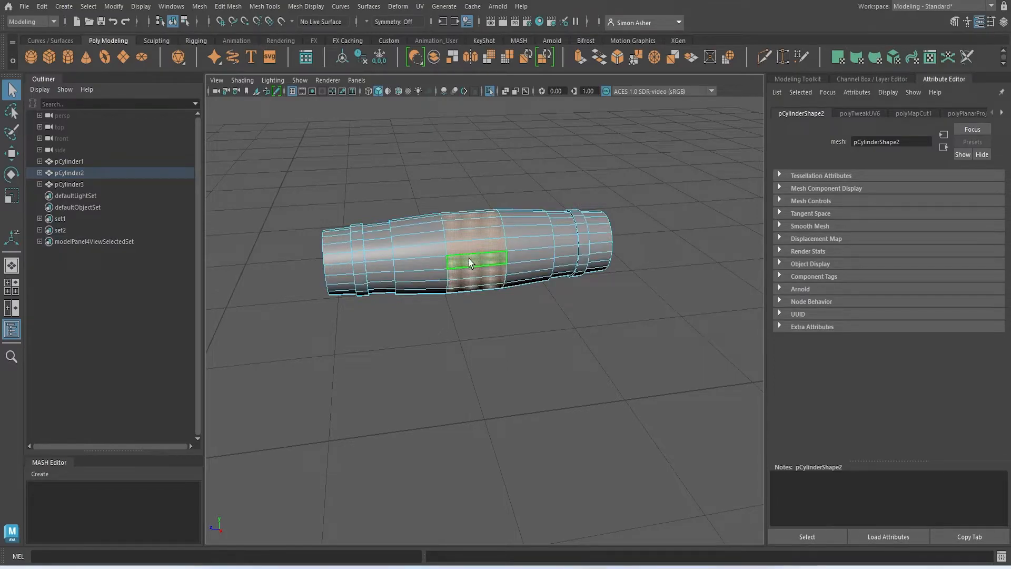
pyautogui.hotkey('shift', '.')
pyautogui.keyDown('alt'); pyautogui.moveTo(401, 221); pyautogui.dragTo(458, 221, button='middle'); pyautogui.keyUp('alt')
pyautogui.scroll(3, 426, 258)
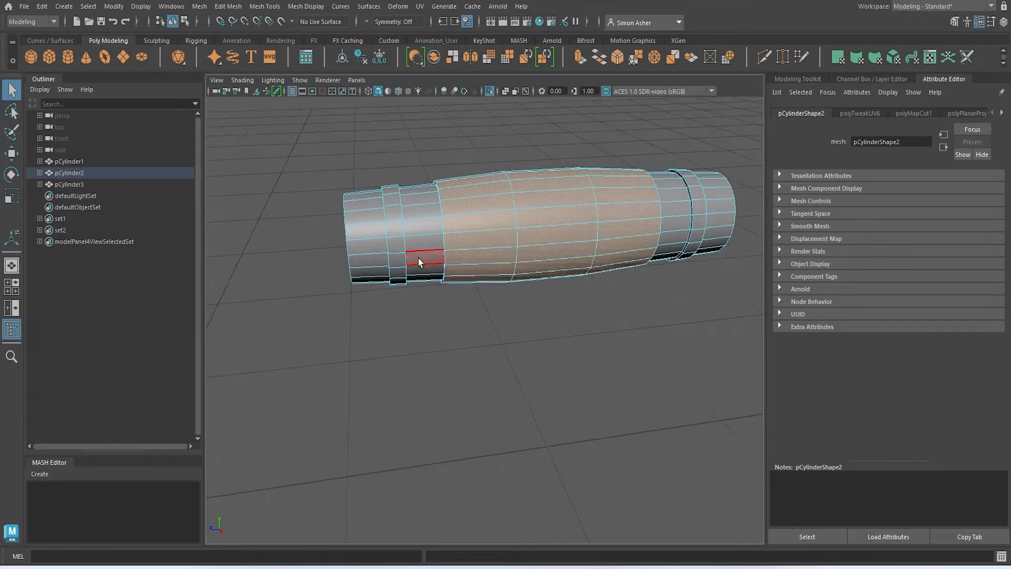
pyautogui.keyDown('alt'); pyautogui.moveTo(489, 260); pyautogui.dragTo(424, 276, button='middle'); pyautogui.keyUp('alt')
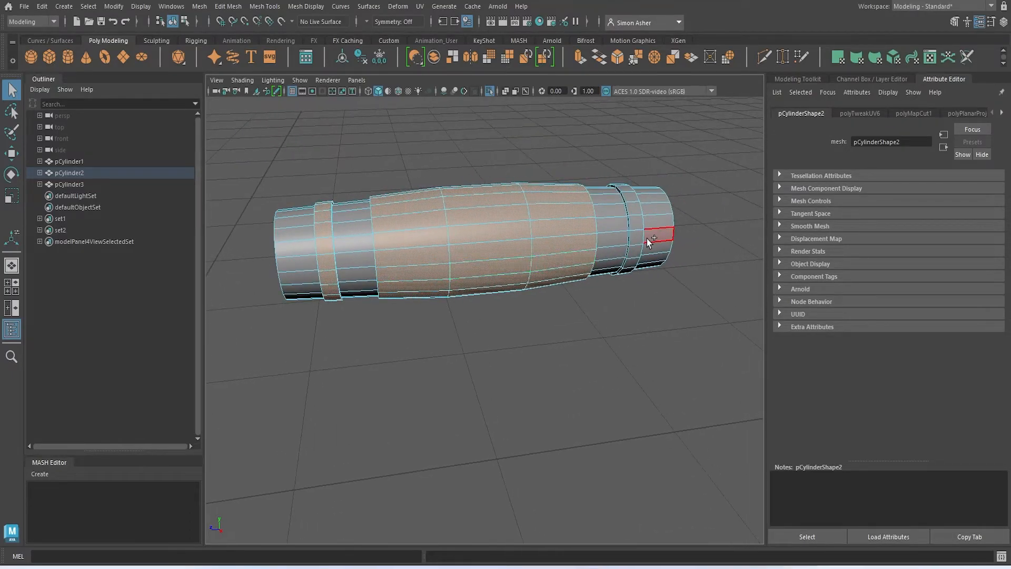
# Assign a new Blinn material named knurling to the selected grip and band faces
pyautogui.moveTo(516, 240); pyautogui.dragTo(598, 460, button='right')
pyautogui.doubleClick(892, 143)
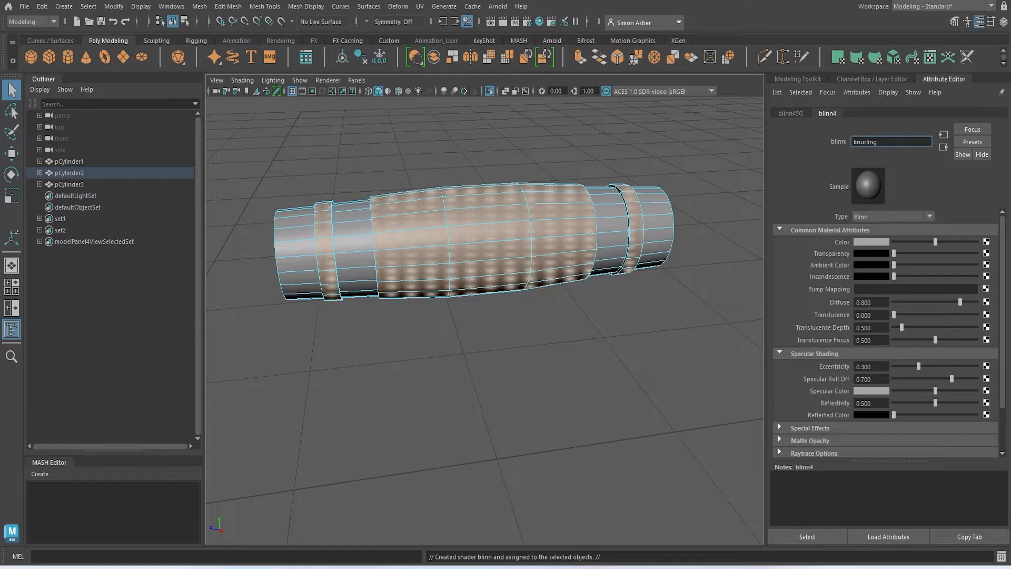
pyautogui.click(447, 157)
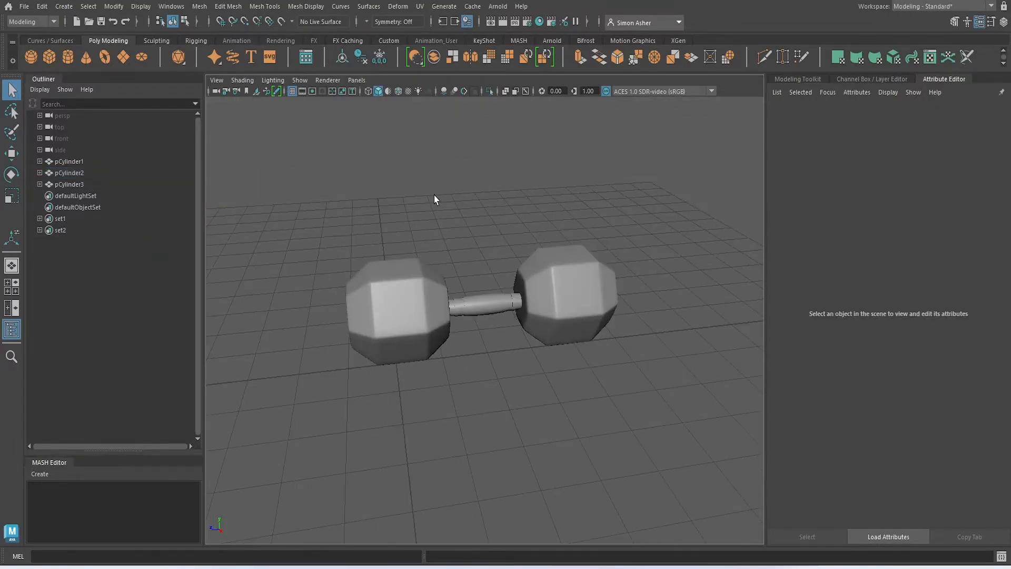
# Delete the construction history of all three dumbbell parts and freeze their transformations
pyautogui.keyDown('alt'); pyautogui.moveTo(435, 196); pyautogui.dragTo(453, 194); pyautogui.keyUp('alt')
pyautogui.moveTo(218, 206); pyautogui.dragTo(751, 480)
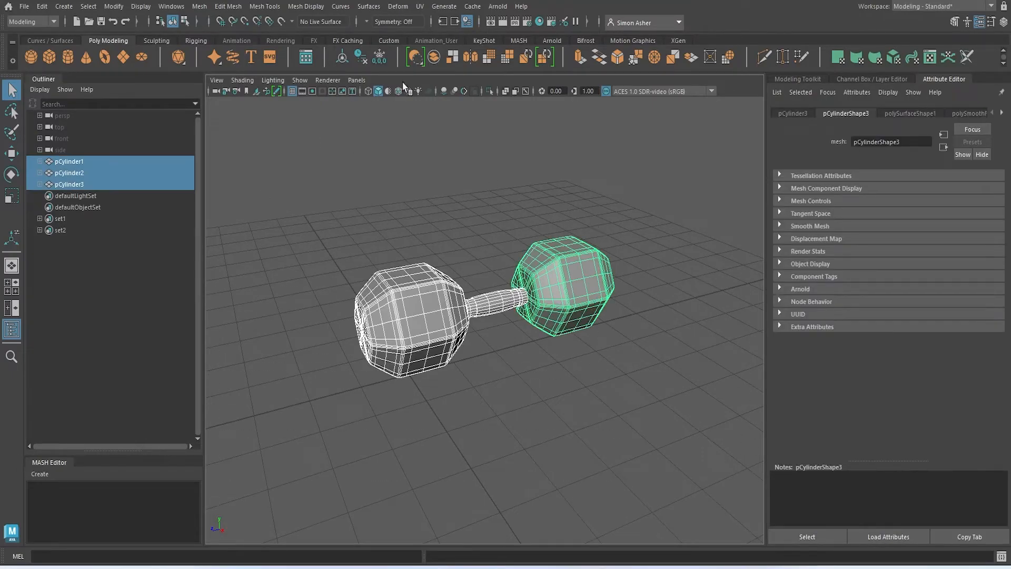
pyautogui.click(360, 56)
pyautogui.click(371, 55)
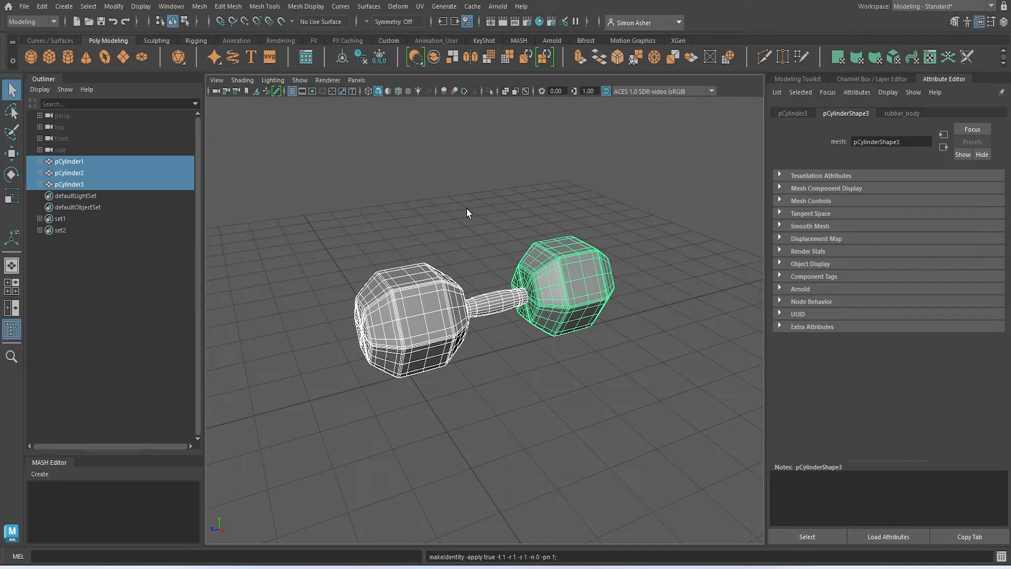
# Duplicate the whole dumbbell and move the copy about 3.7 units along X, beside the original
pyautogui.hotkey('ctrl', 'd')
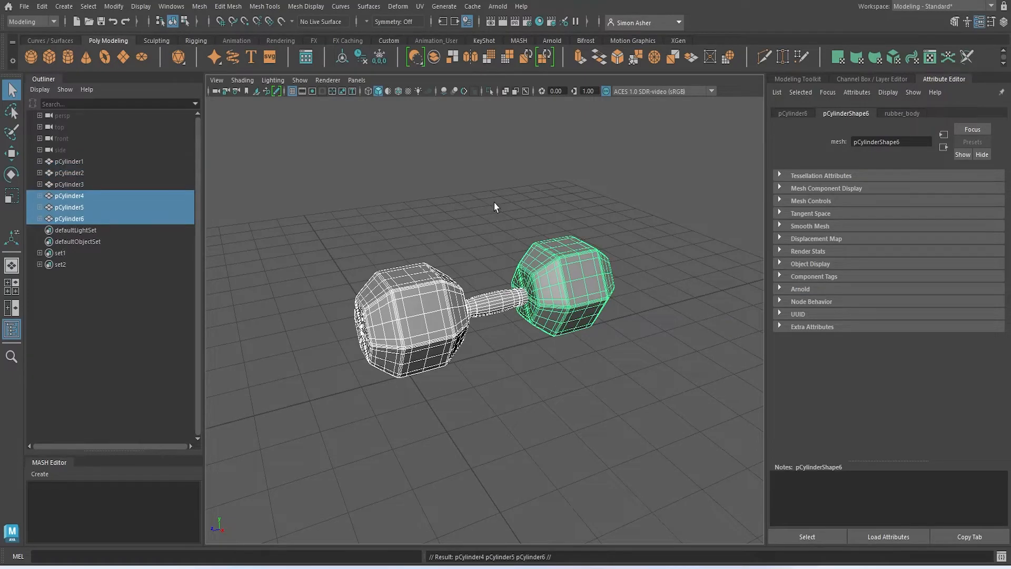
pyautogui.press('space')
pyautogui.click(463, 203)
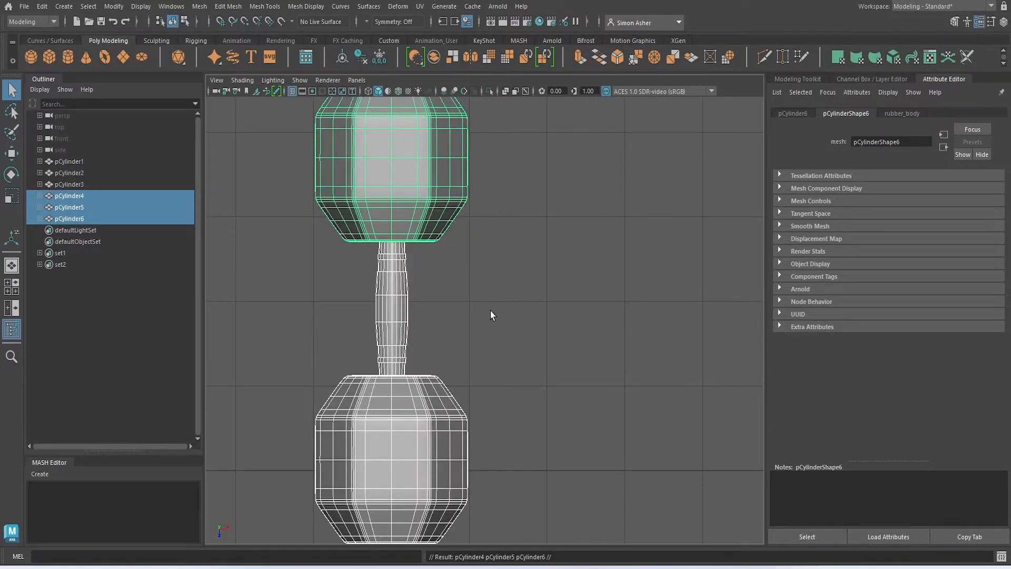
pyautogui.scroll(-4, 490, 310)
pyautogui.press('w')
pyautogui.moveTo(477, 254); pyautogui.dragTo(583, 314)
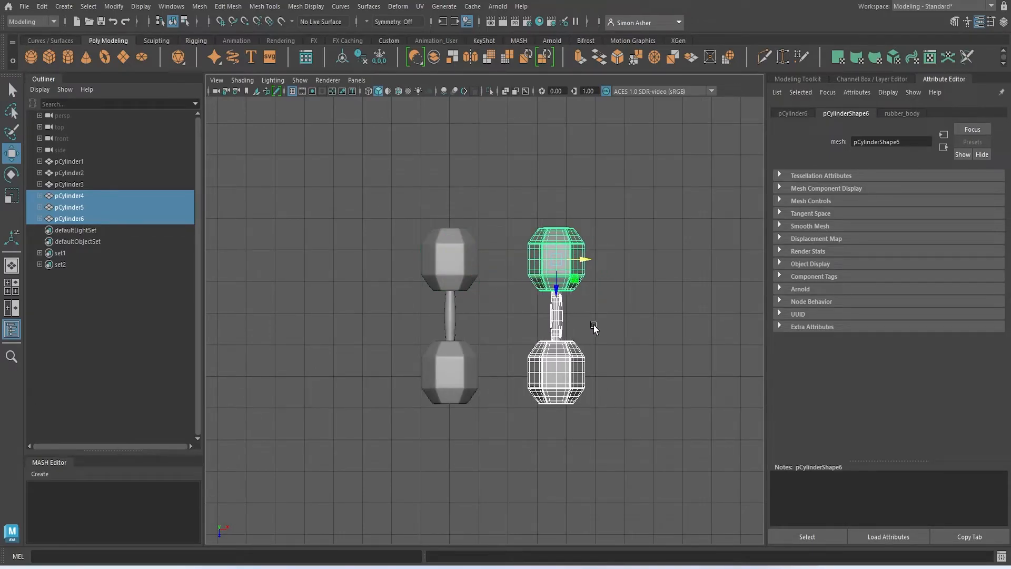
pyautogui.press('space')
pyautogui.click(662, 299)
pyautogui.keyDown('alt'); pyautogui.moveTo(665, 299); pyautogui.dragTo(708, 321); pyautogui.keyUp('alt')
pyautogui.click(562, 183)
pyautogui.keyDown('alt'); pyautogui.moveTo(572, 216); pyautogui.dragTo(583, 201); pyautogui.keyUp('alt')
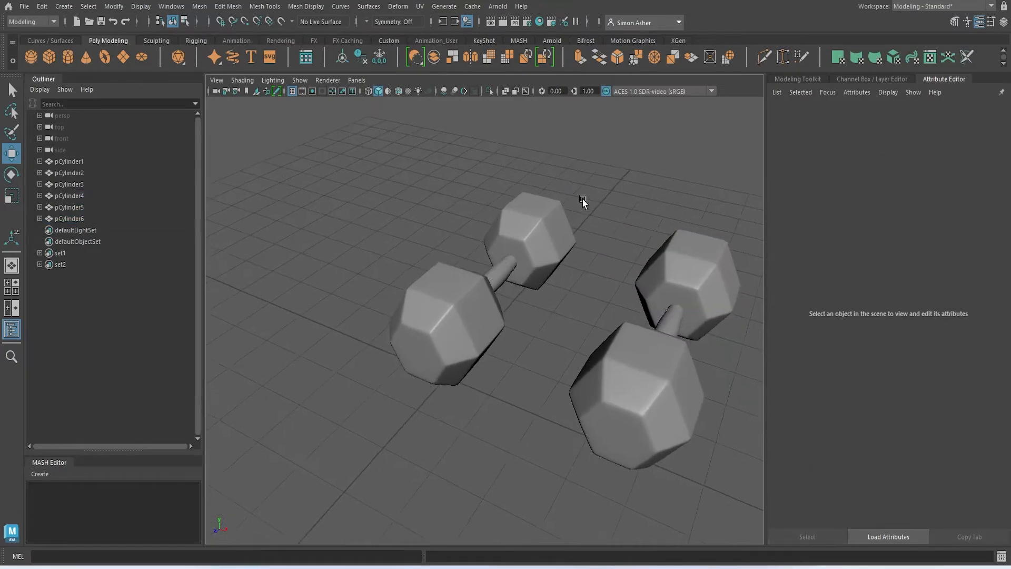
pyautogui.keyDown('alt'); pyautogui.moveTo(432, 272); pyautogui.dragTo(507, 469); pyautogui.keyUp('alt')
# Combine the original dumbbell's three parts into one mesh and rotate it slightly in the top view
pyautogui.press('space')
pyautogui.click(279, 192)
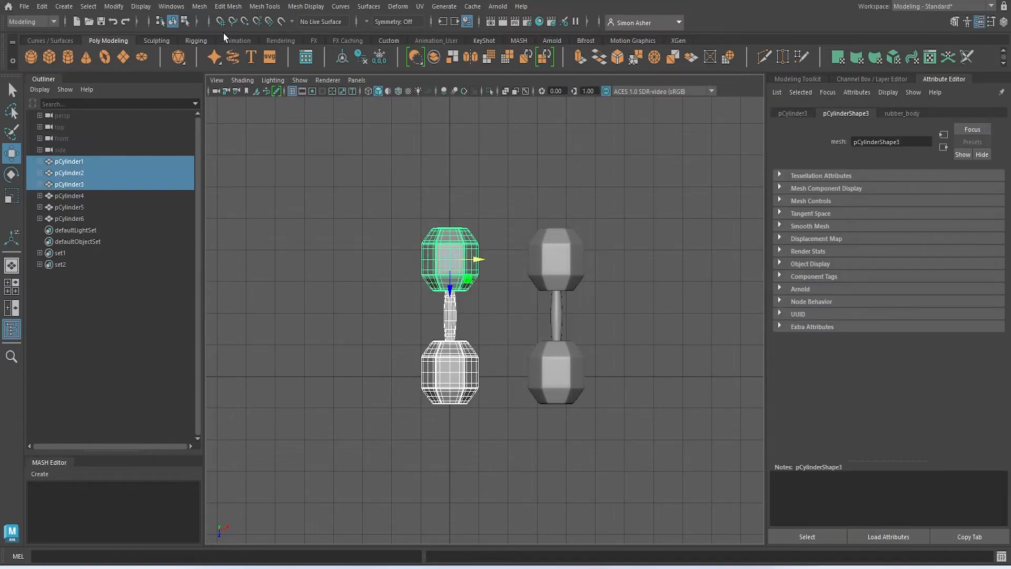
pyautogui.click(199, 5)
pyautogui.click(211, 51)
pyautogui.press('e')
pyautogui.scroll(1, 504, 269)
pyautogui.moveTo(461, 302); pyautogui.dragTo(460, 306)
# Combine the duplicate dumbbell's three parts into one mesh
pyautogui.moveTo(526, 181); pyautogui.dragTo(666, 451)
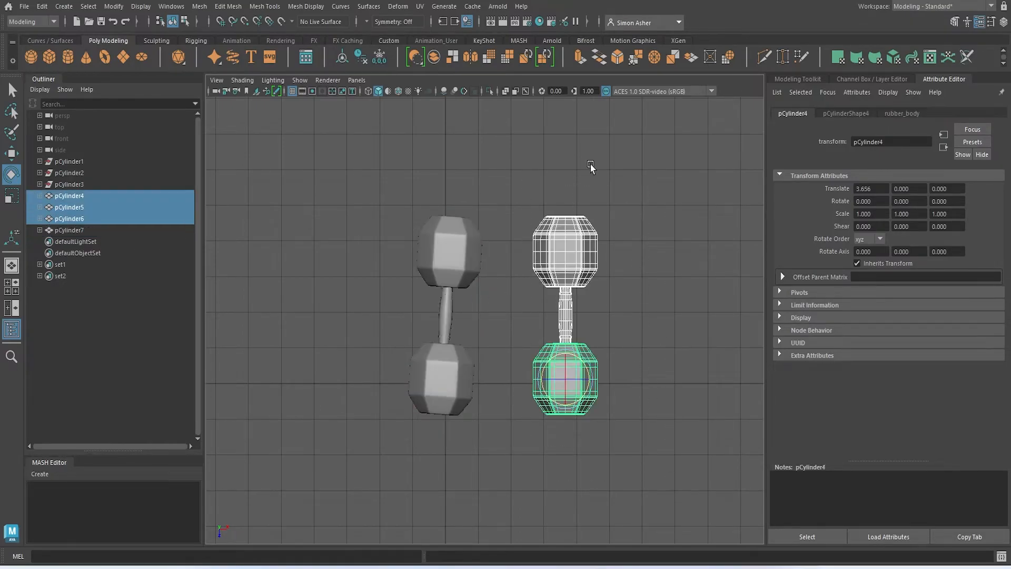
pyautogui.click(199, 6)
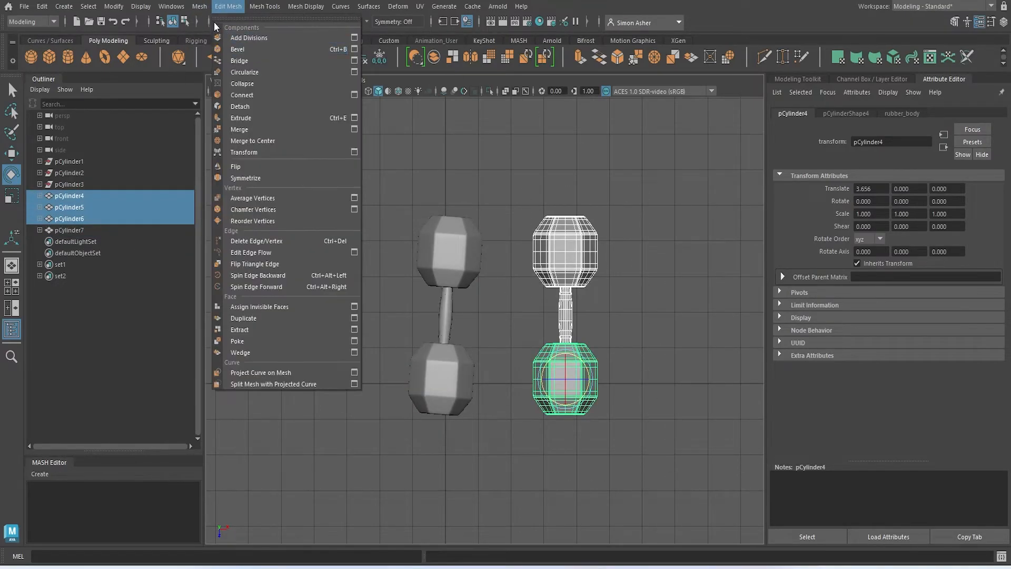
pyautogui.click(220, 49)
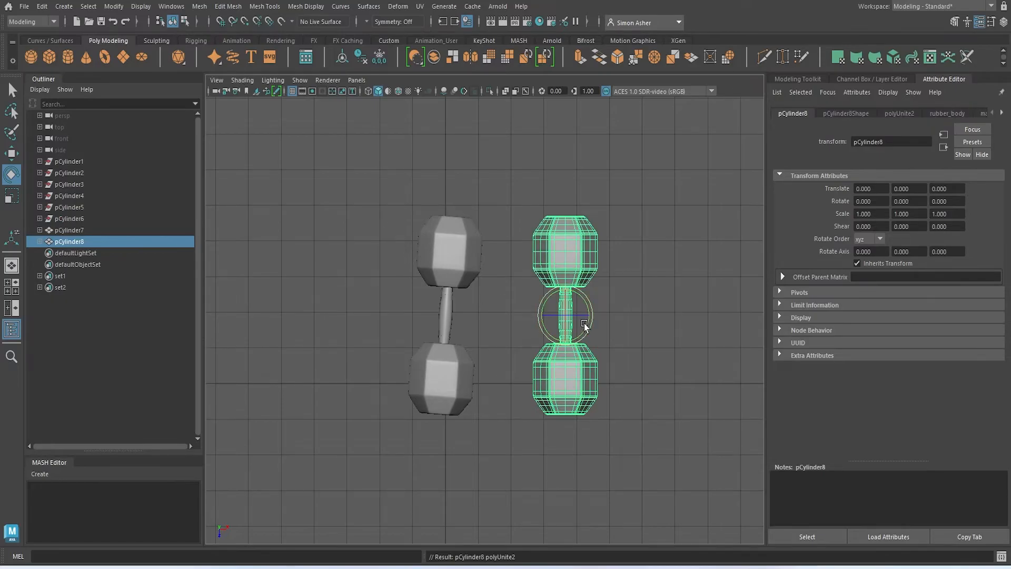
# Rotate the duplicate dumbbell about 3.2° around Y and move it about 0.55 units along X
pyautogui.moveTo(578, 298); pyautogui.dragTo(613, 317)
pyautogui.press('w')
pyautogui.press('space')
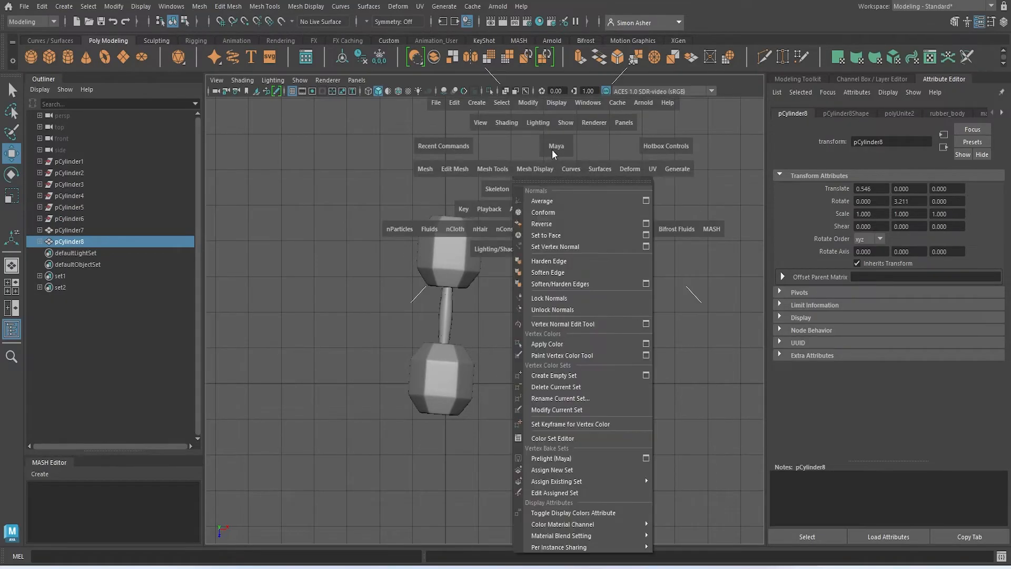
# Return to the perspective view and separate the combined original dumbbell back into its individual parts
pyautogui.moveTo(555, 150); pyautogui.dragTo(553, 125)
pyautogui.click(404, 278)
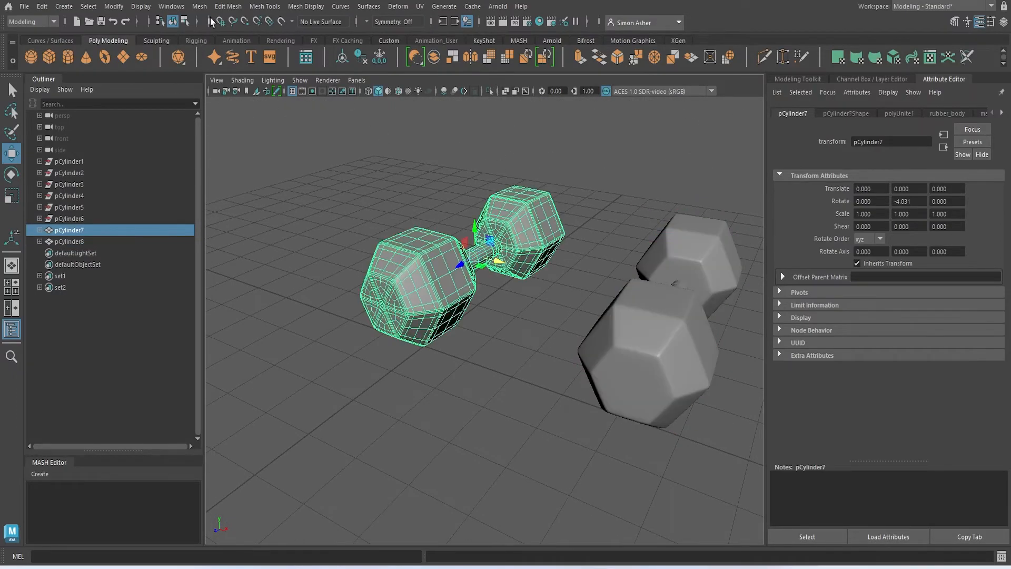
pyautogui.click(199, 7)
pyautogui.click(228, 59)
pyautogui.click(605, 211)
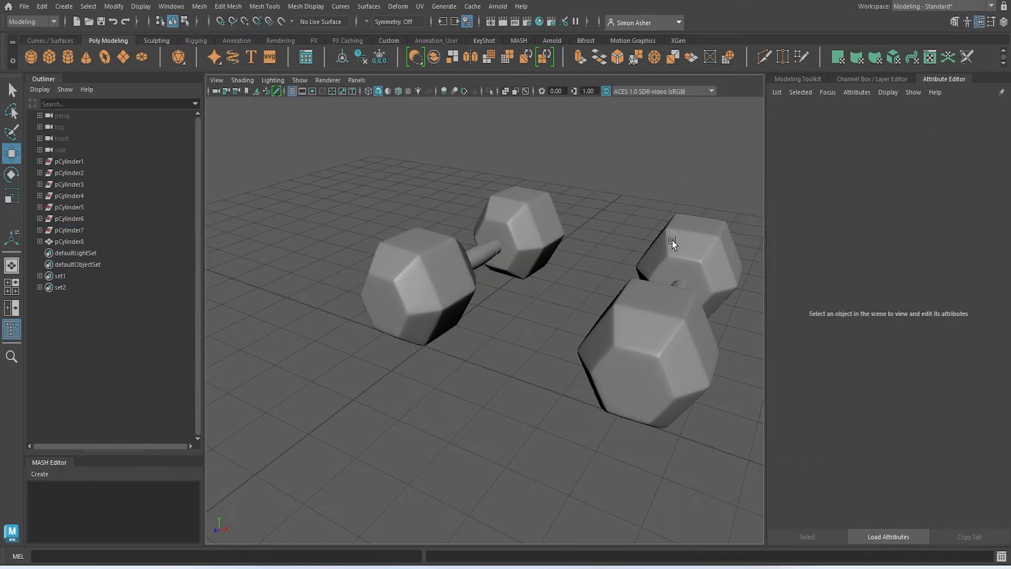
# Separate the combined duplicate dumbbell into its individual head and handle meshes
pyautogui.click(671, 240)
pyautogui.click(200, 7)
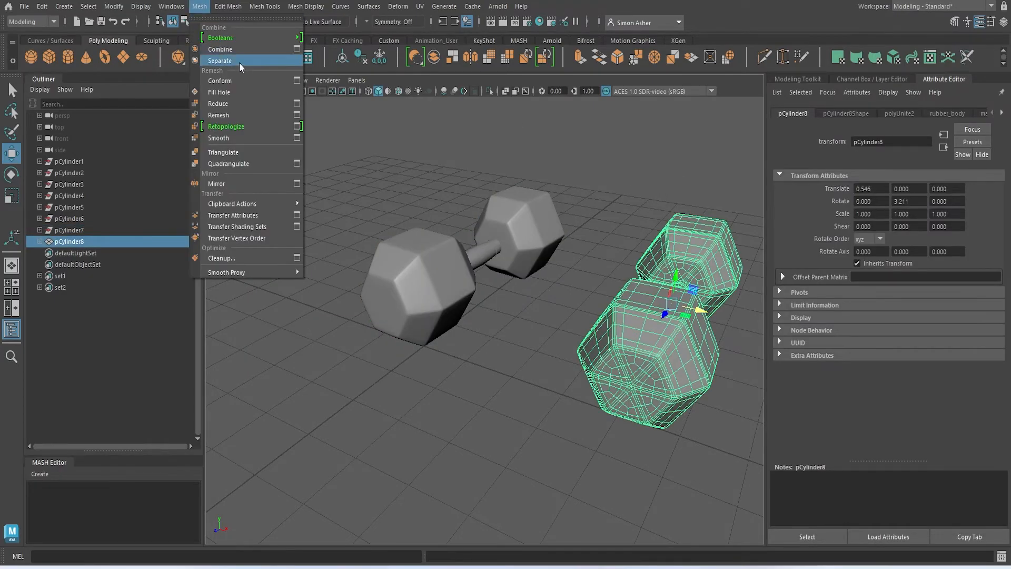
pyautogui.click(228, 59)
pyautogui.click(615, 141)
# Save the scene with both separated dumbbells to the existing file dumbell.mb
pyautogui.keyDown('alt'); pyautogui.moveTo(615, 142); pyautogui.dragTo(589, 185); pyautogui.keyUp('alt')
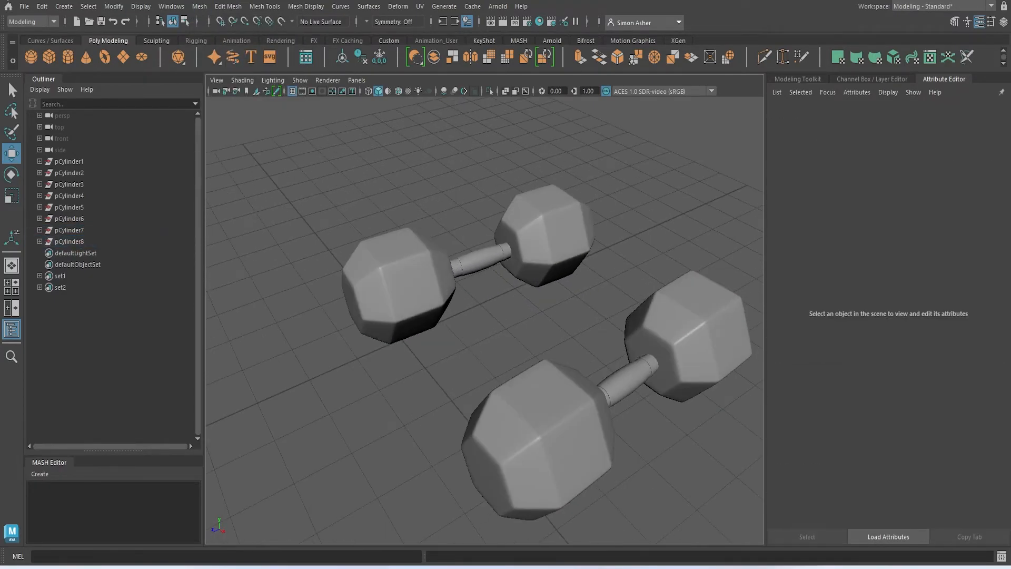
pyautogui.click(24, 6)
pyautogui.click(58, 56)
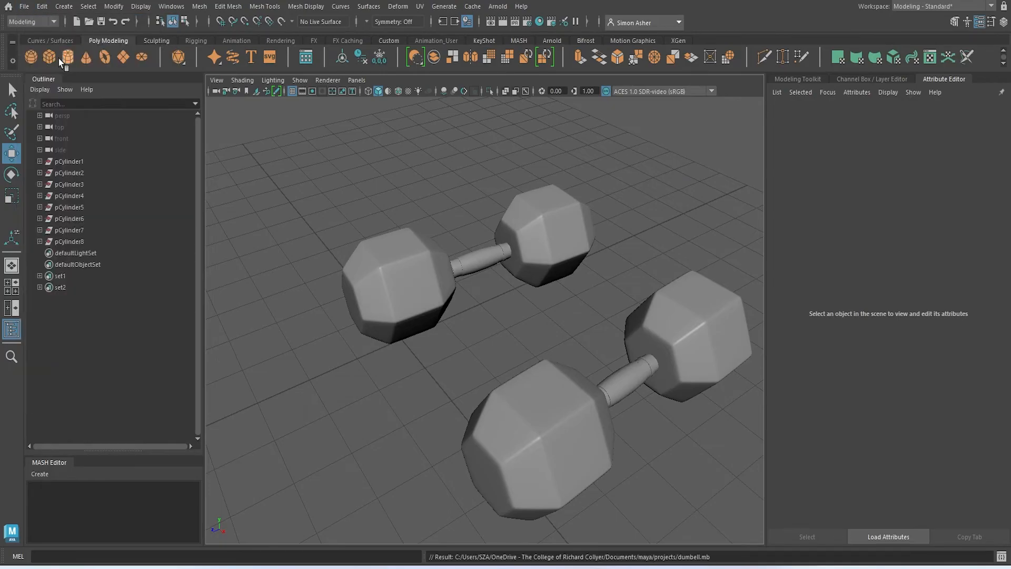
pyautogui.scroll(-5, 408, 277)
pyautogui.keyDown('alt'); pyautogui.moveTo(409, 277); pyautogui.dragTo(492, 281); pyautogui.keyUp('alt')
pyautogui.scroll(3, 525, 328)
pyautogui.keyDown('alt'); pyautogui.moveTo(525, 327); pyautogui.dragTo(495, 320); pyautogui.keyUp('alt')
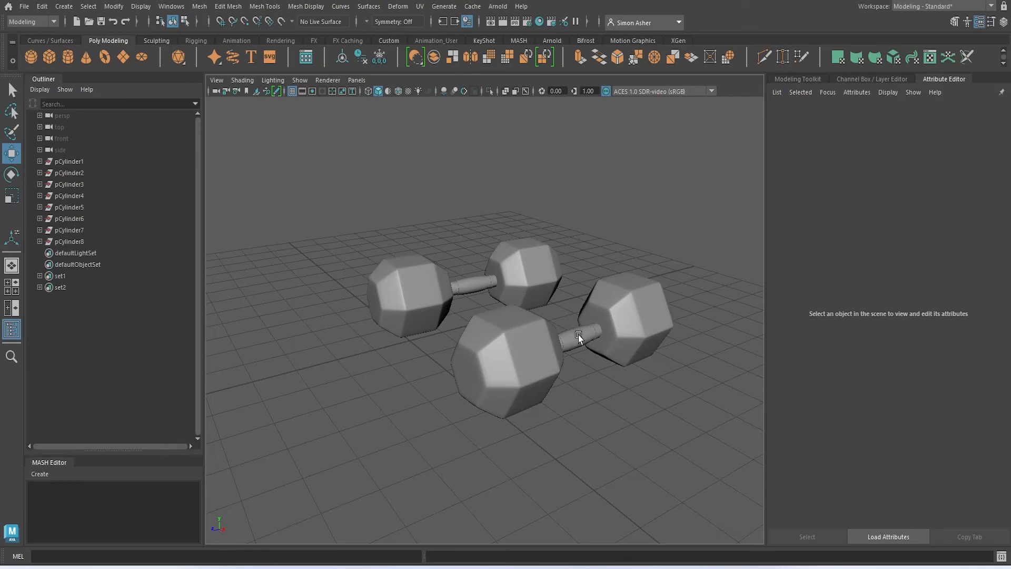
pyautogui.keyDown('alt'); pyautogui.moveTo(597, 362); pyautogui.dragTo(532, 399); pyautogui.keyUp('alt')
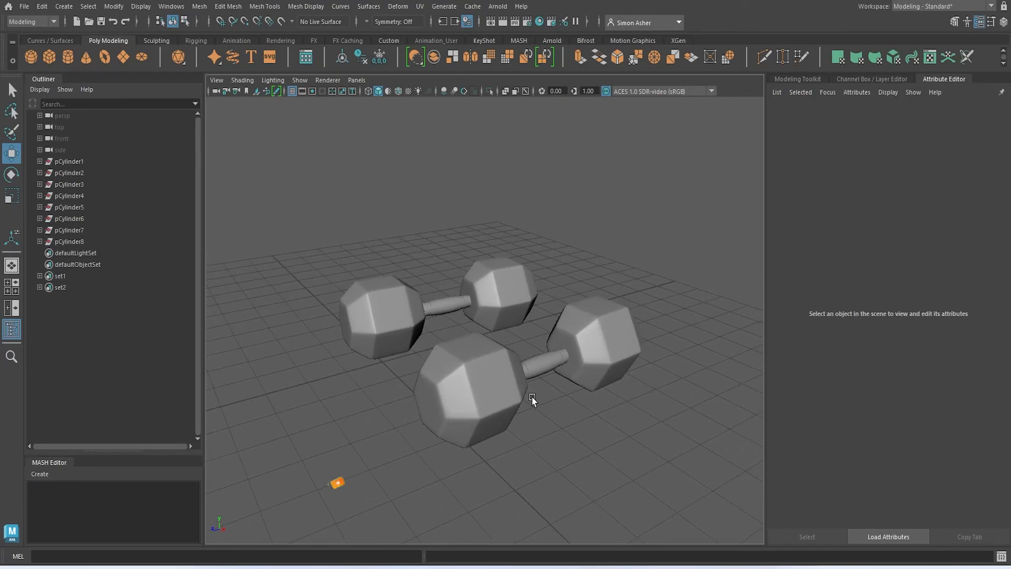